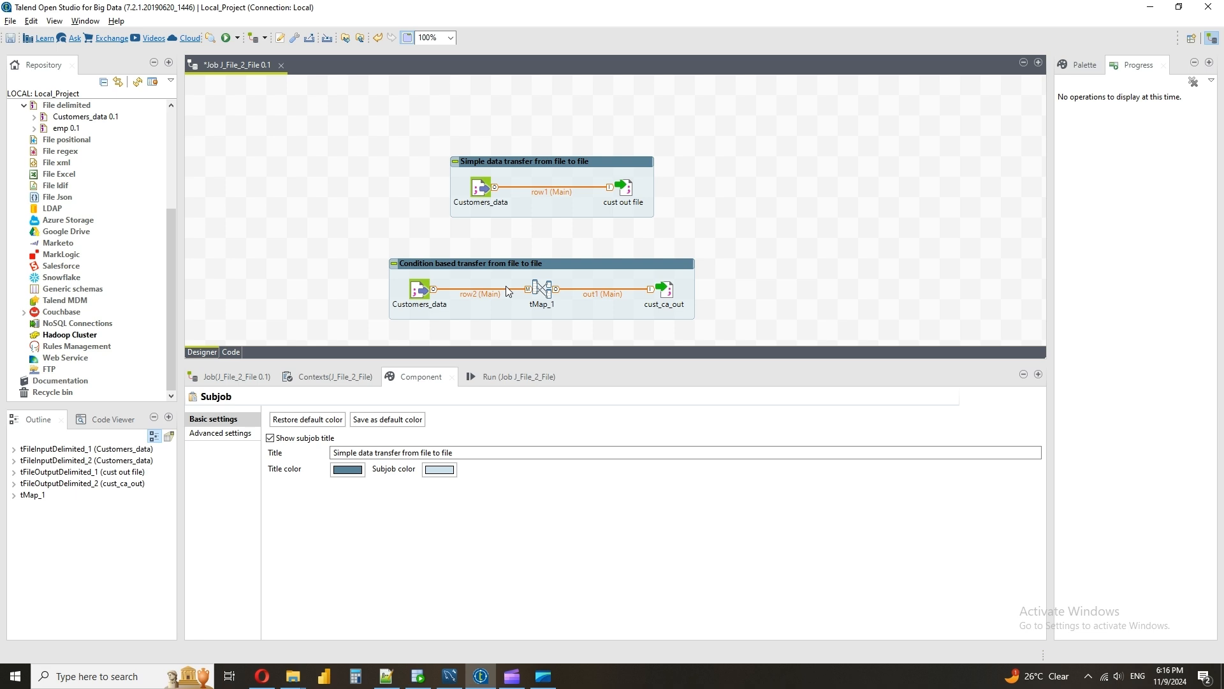
Open Customers.txt, the source file of the Customers_data input, from the srcfiles folder in Notepad++
click(514, 166)
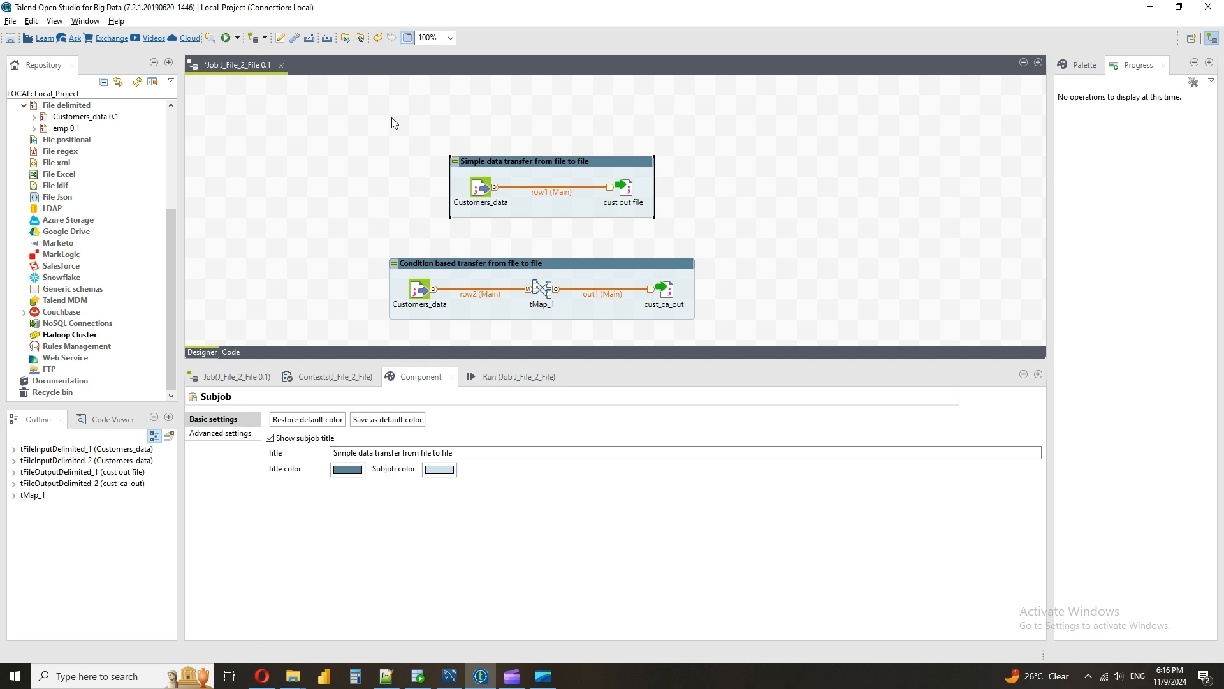
click(480, 192)
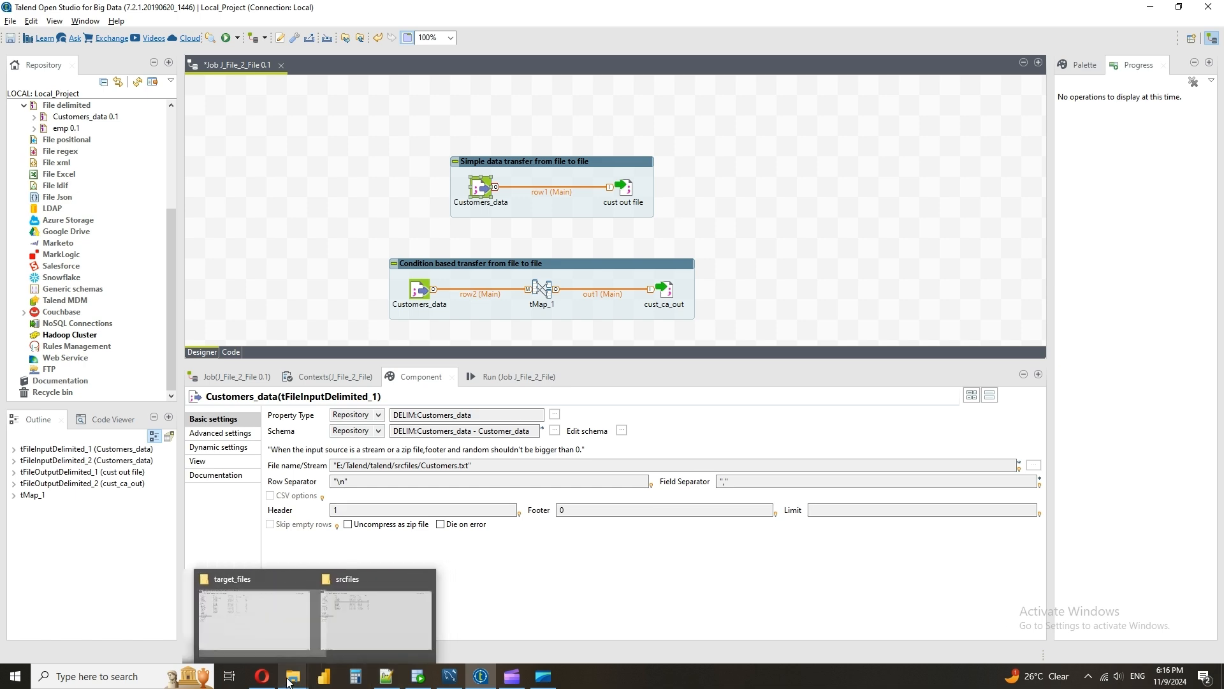
click(301, 597)
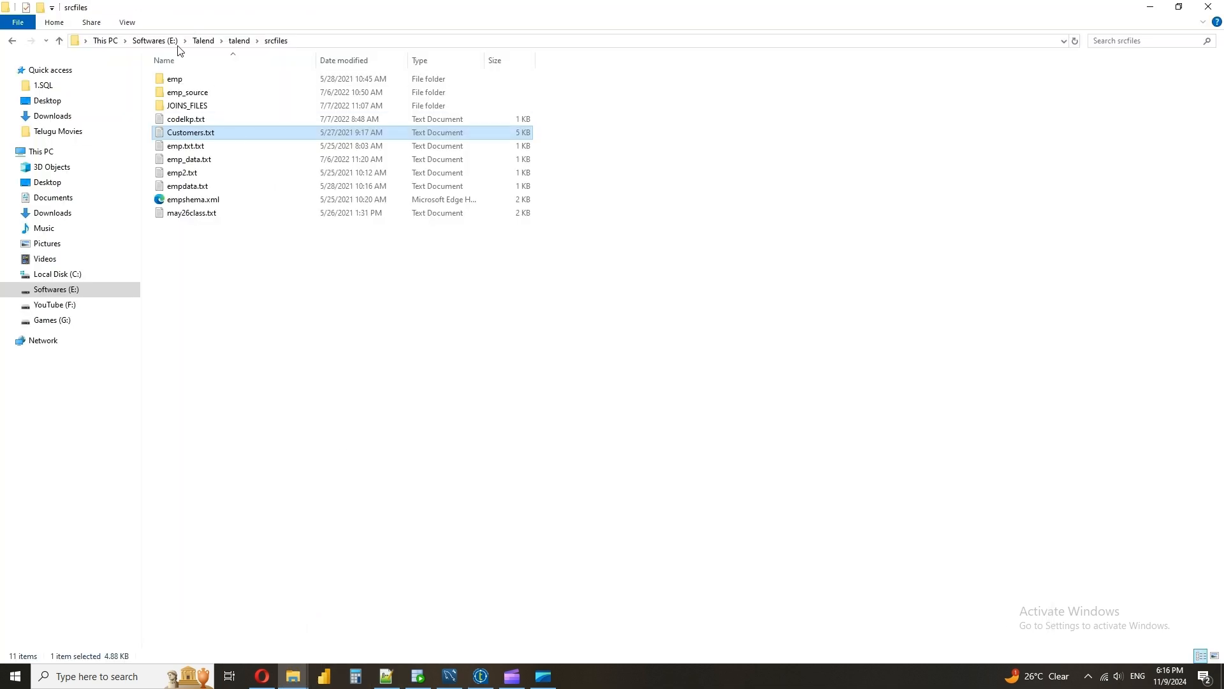
right_click(181, 134)
click(225, 215)
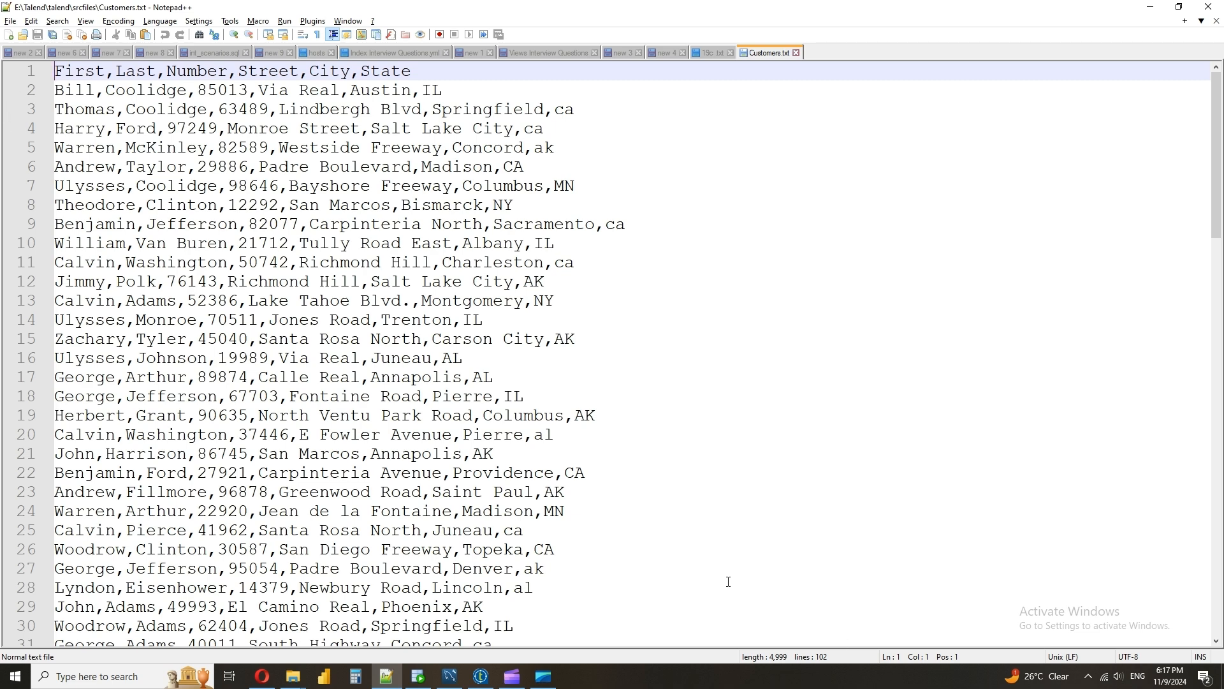
Return to Talend and view which components can be created from the Customers_data metadata, without adding one
click(481, 676)
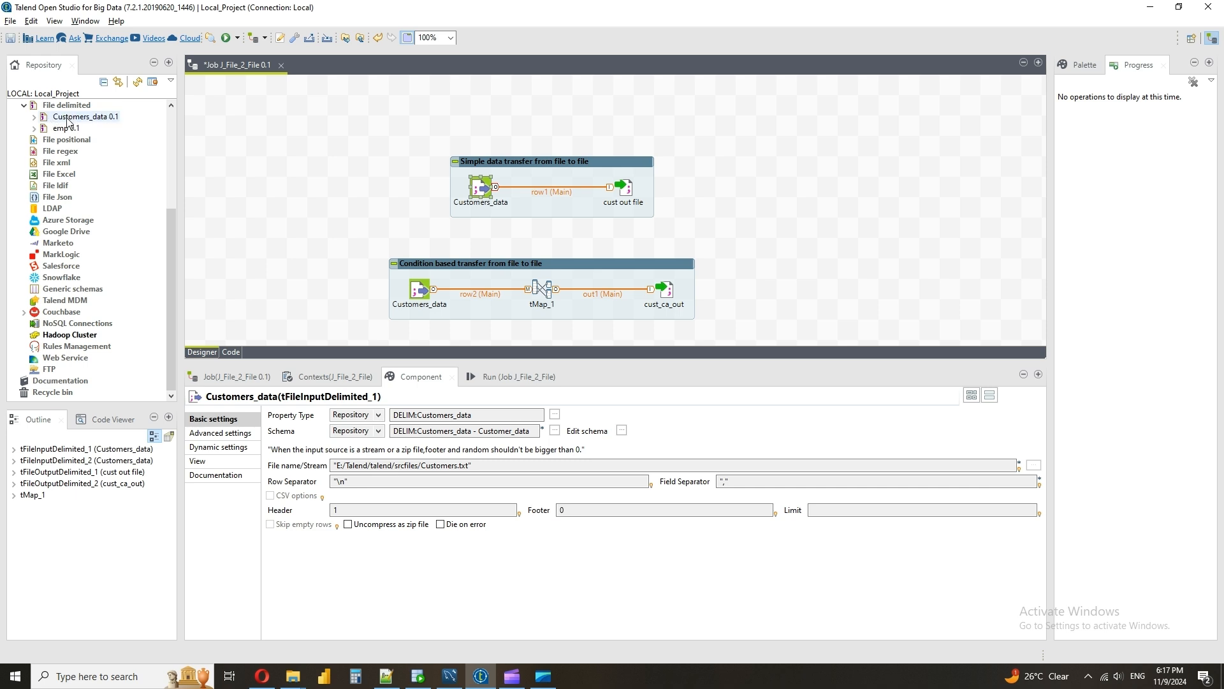
drag(69, 121, 280, 125)
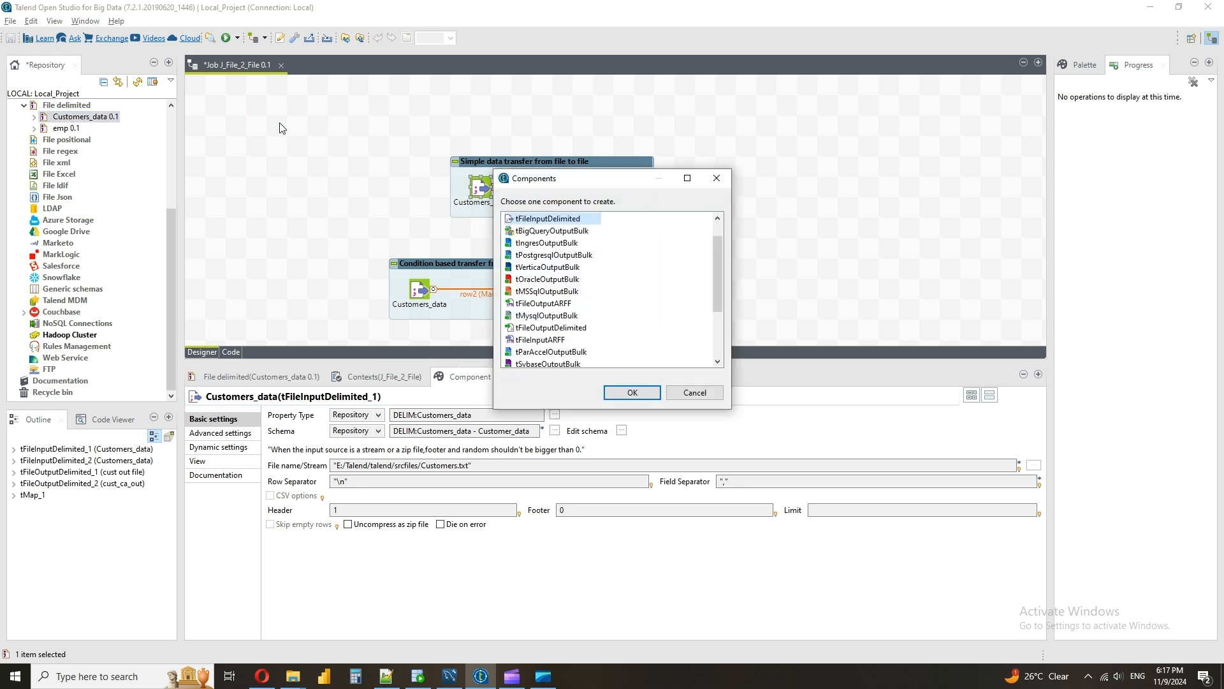
click(694, 393)
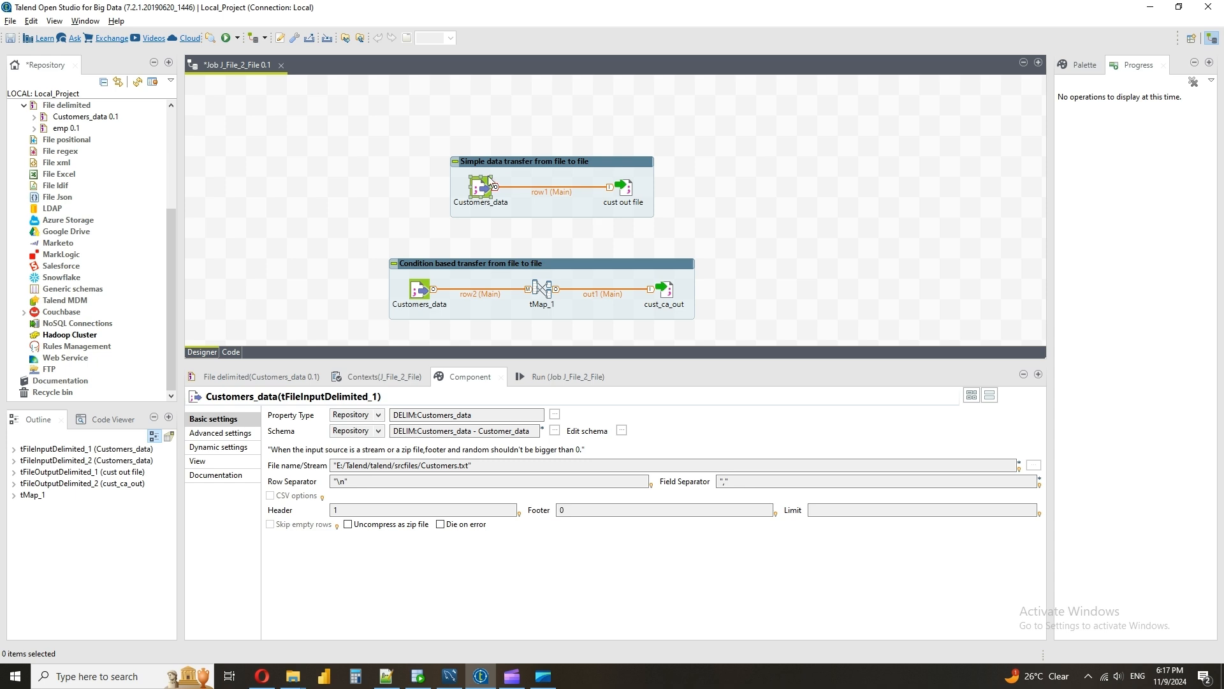
View the Customers_data input's repository schema and compare its columns and data types with Customers.txt
click(621, 430)
click(619, 360)
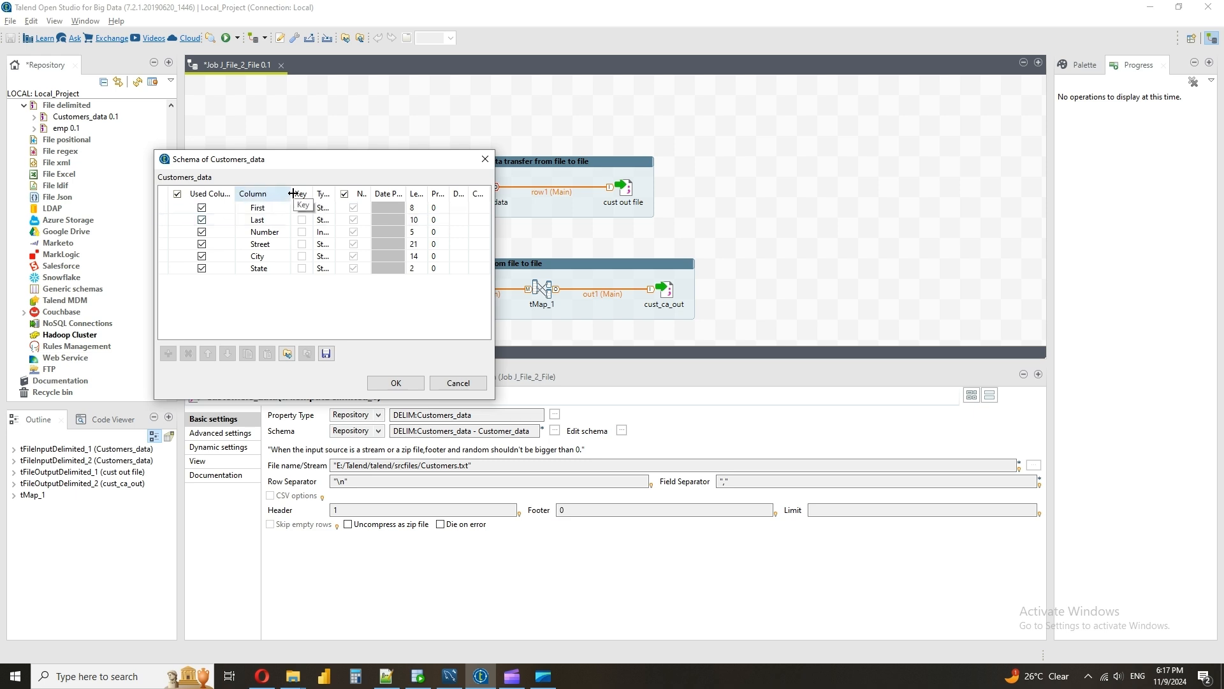
click(387, 677)
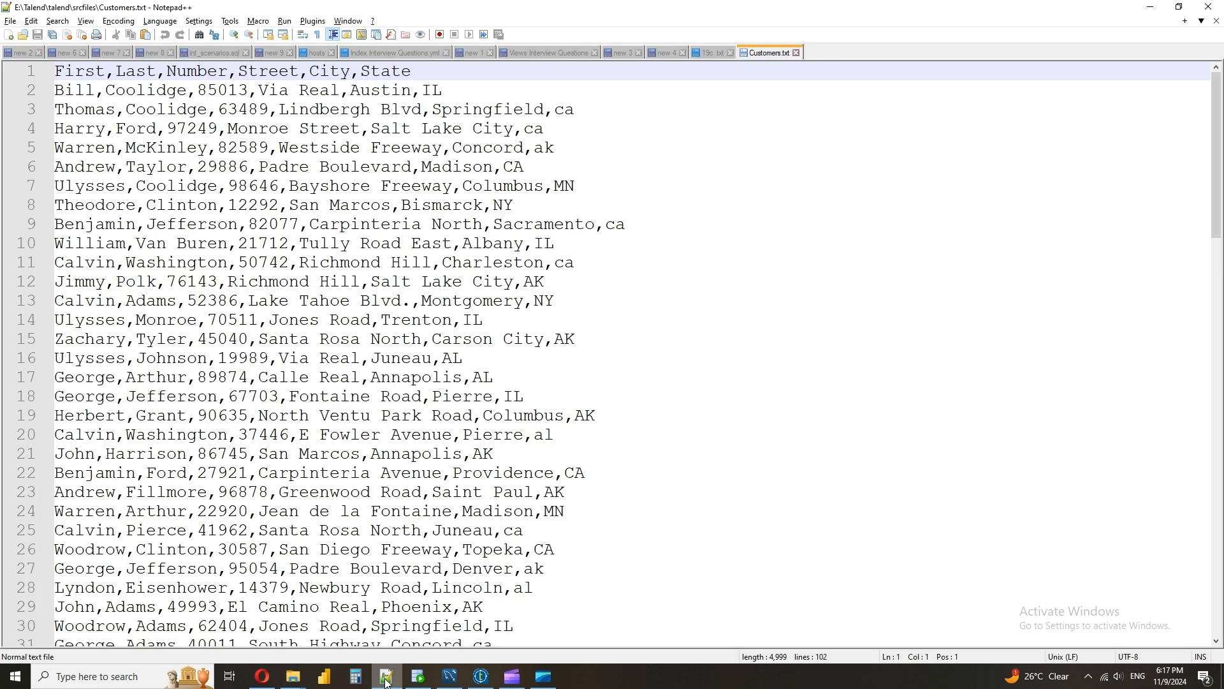
click(387, 681)
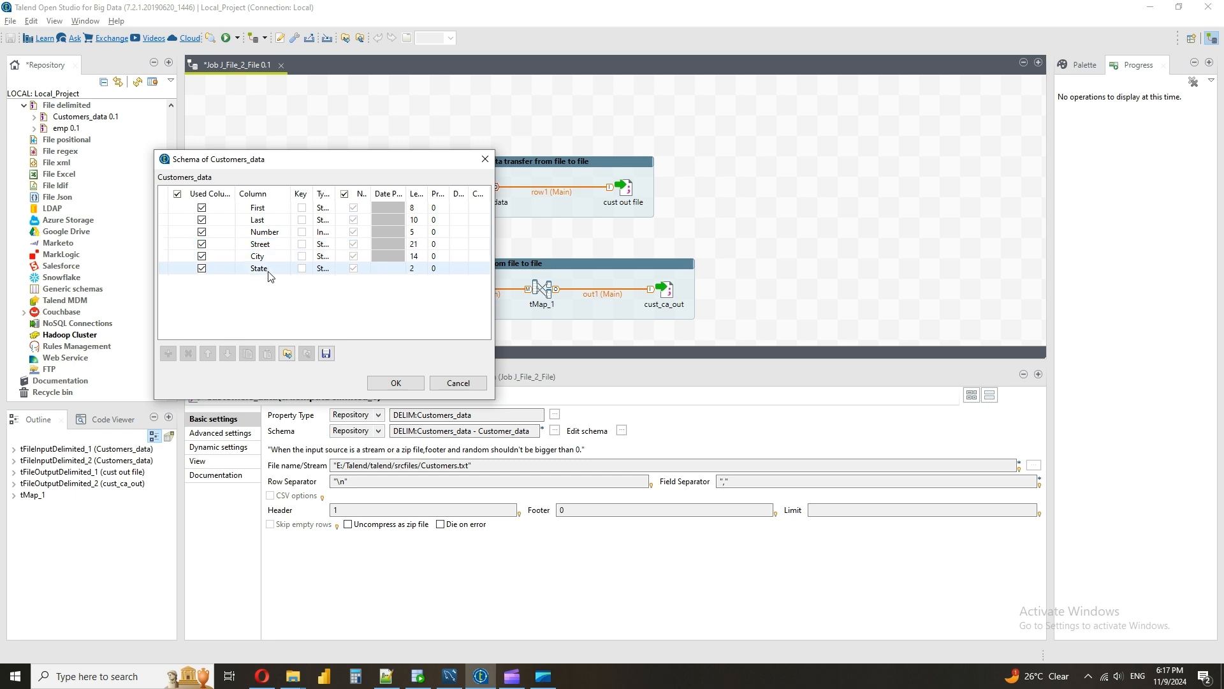
drag(332, 194, 387, 194)
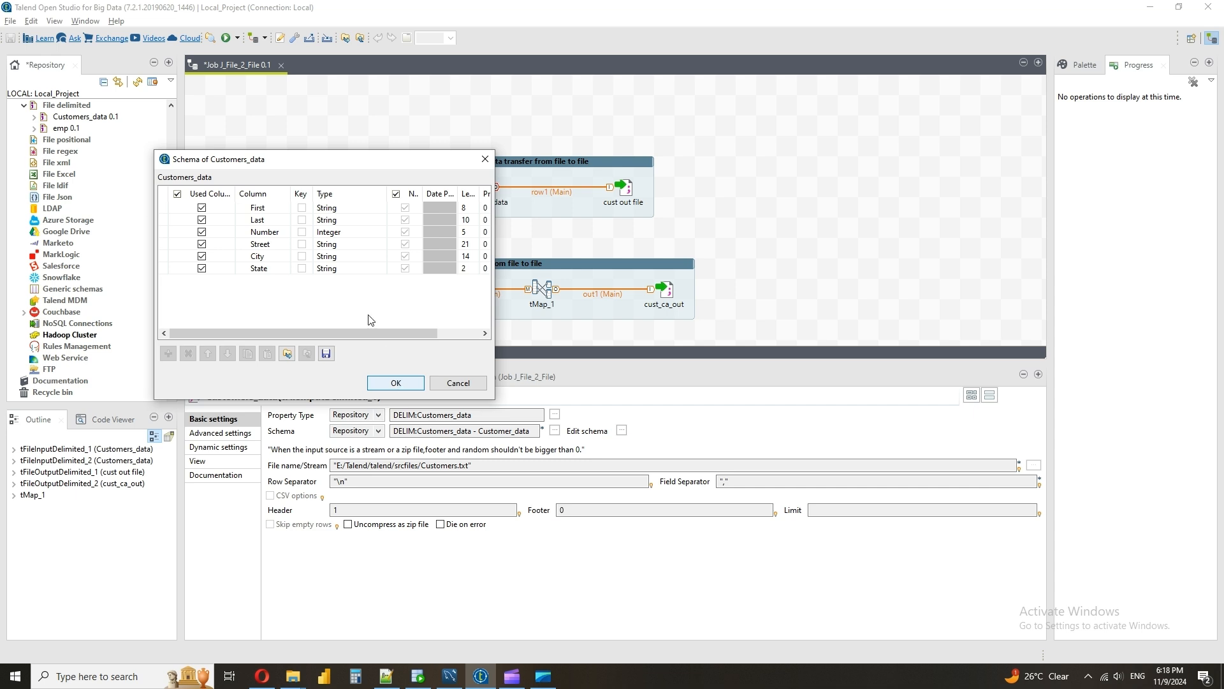
click(347, 269)
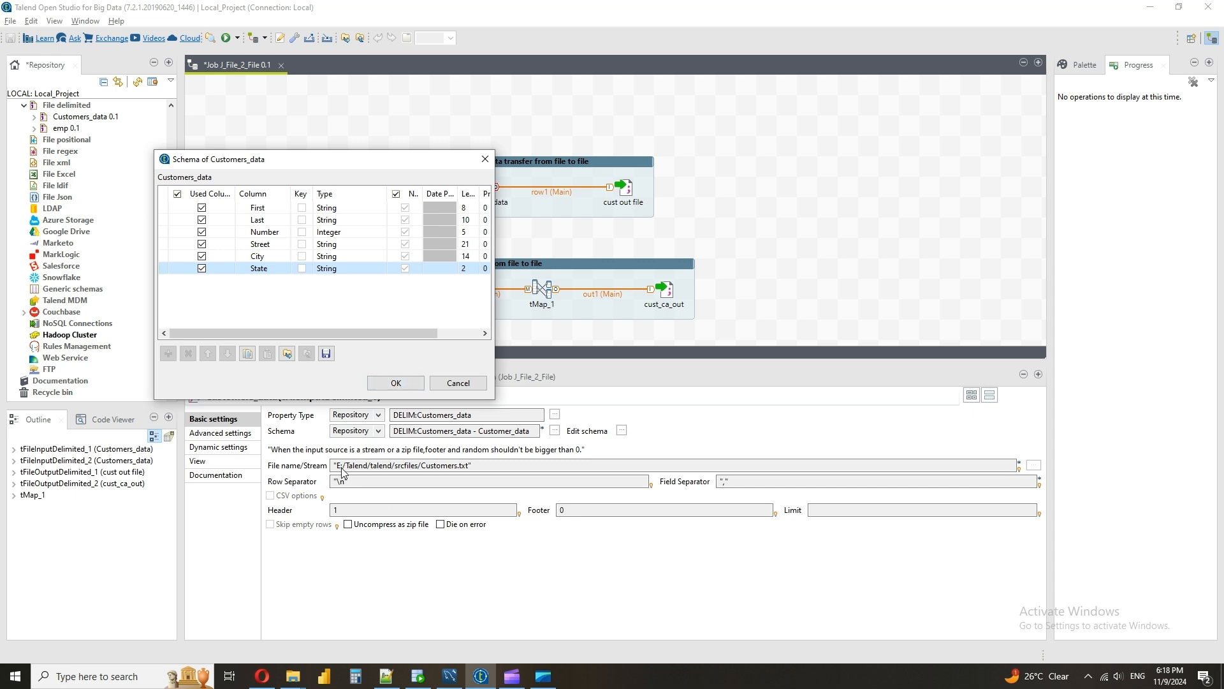
click(485, 159)
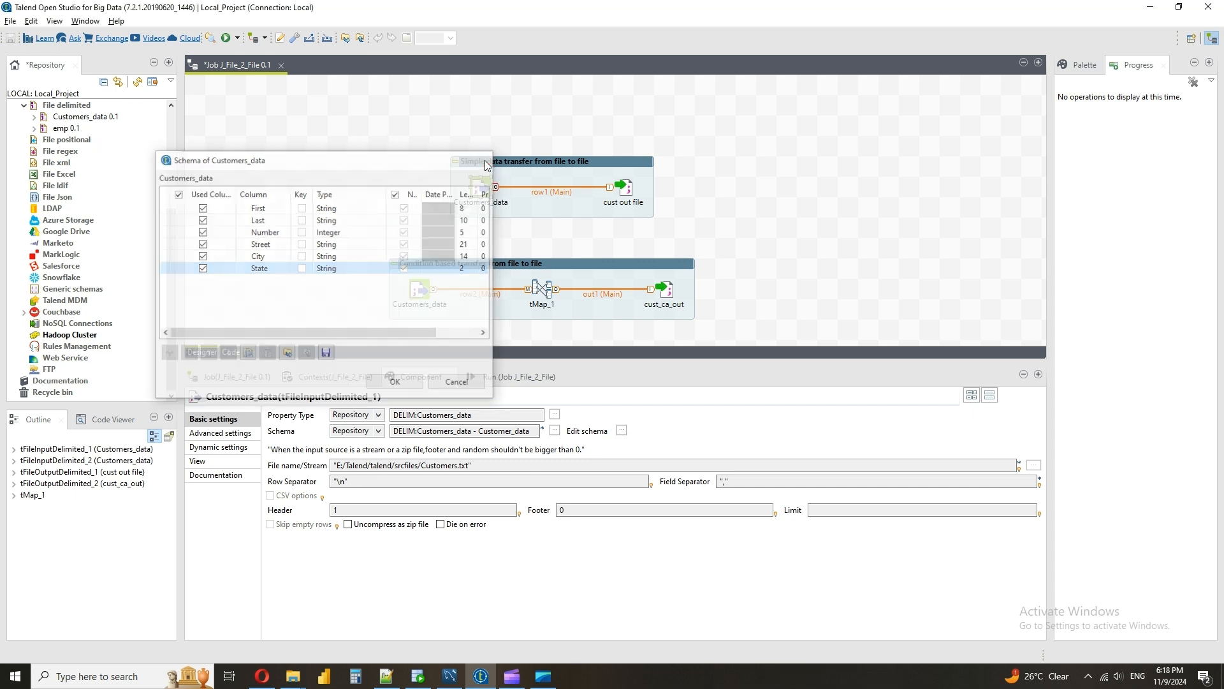
Change the Customers_data input's schema to a built-in property, leaving its columns unedited
click(621, 430)
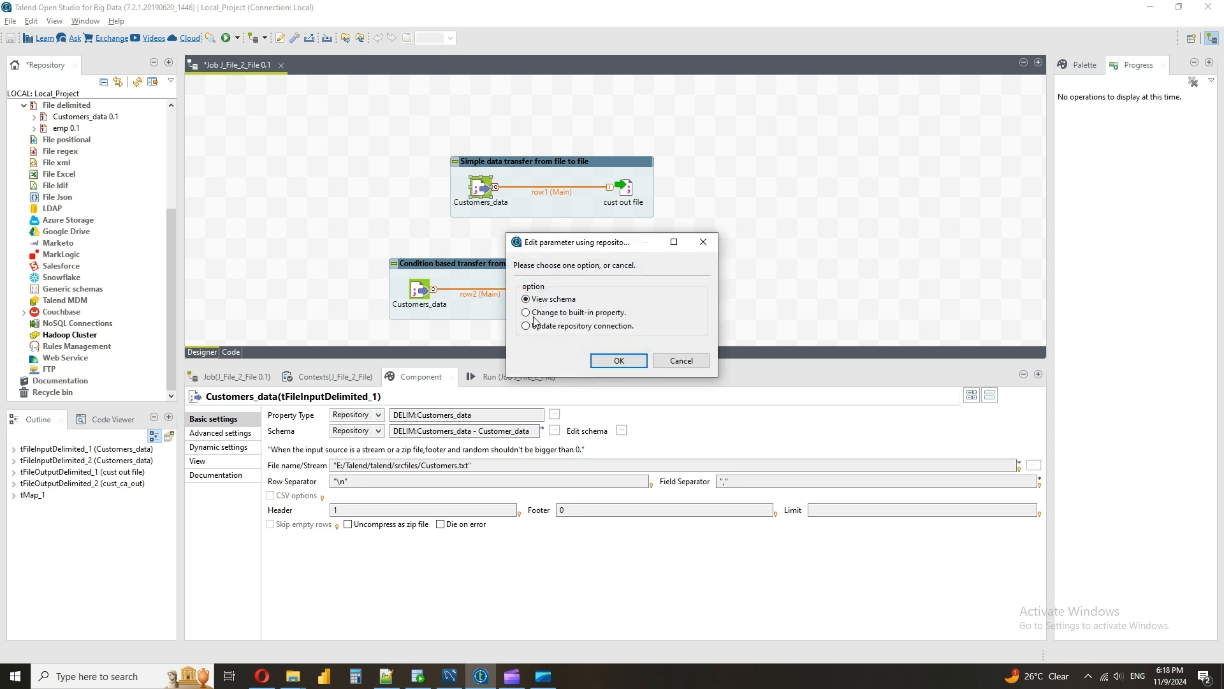
click(526, 313)
click(615, 362)
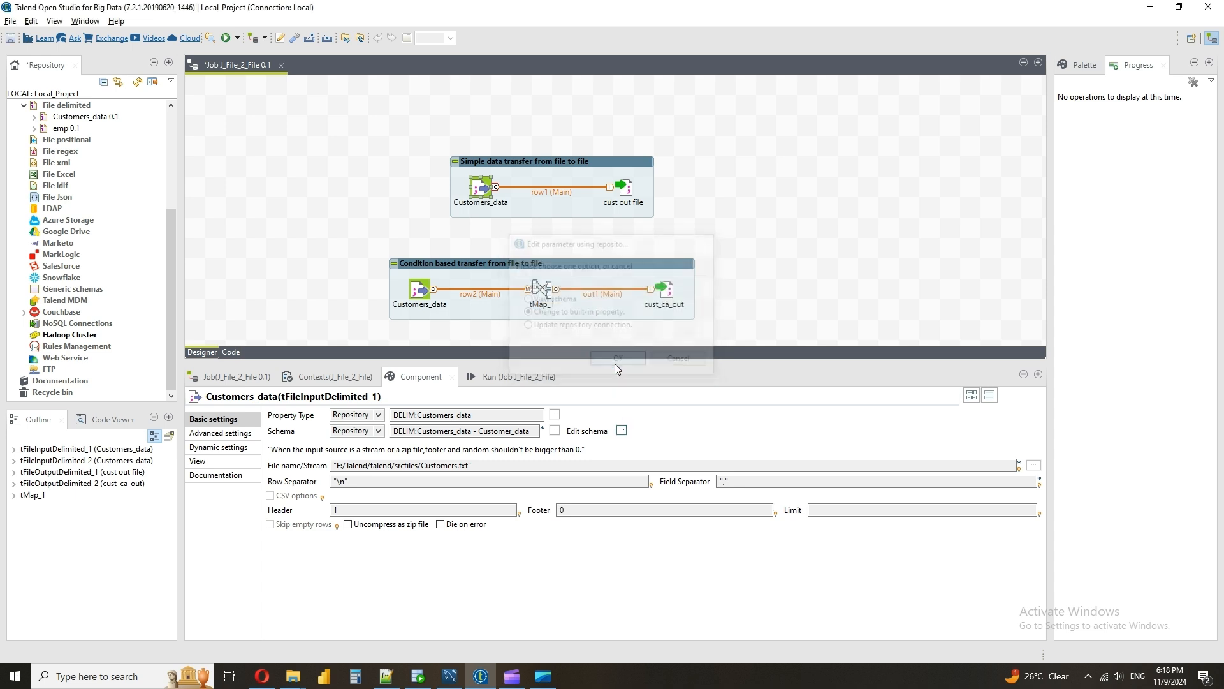
click(195, 161)
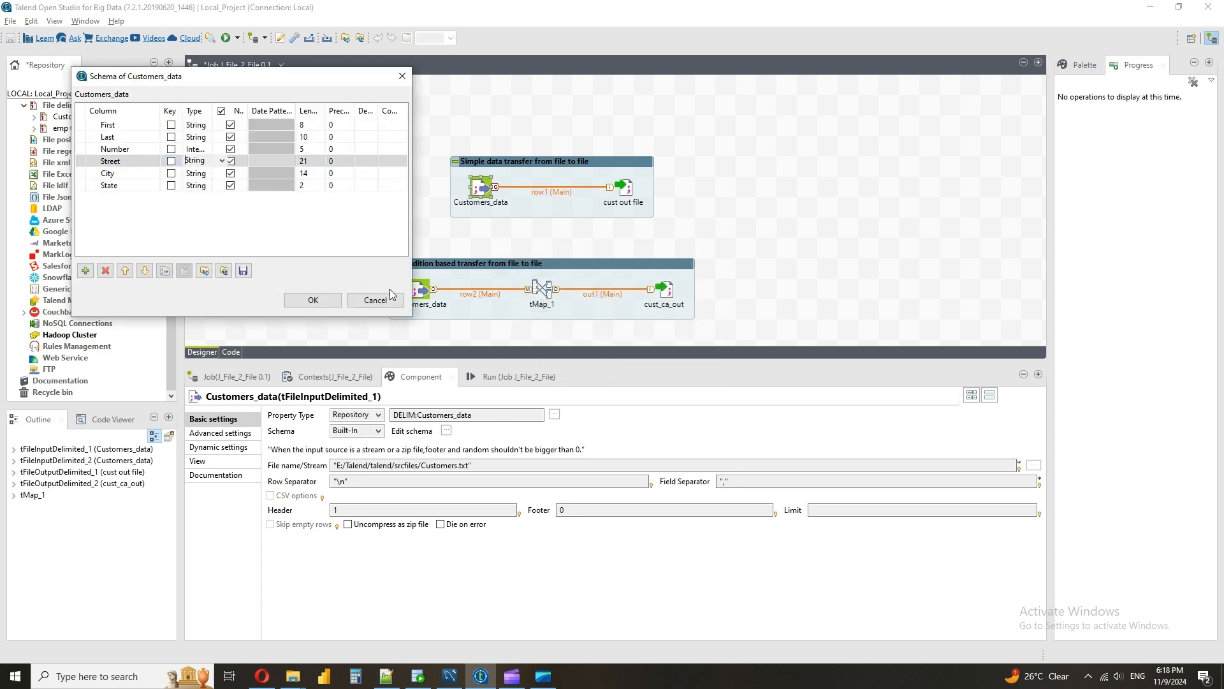
click(389, 301)
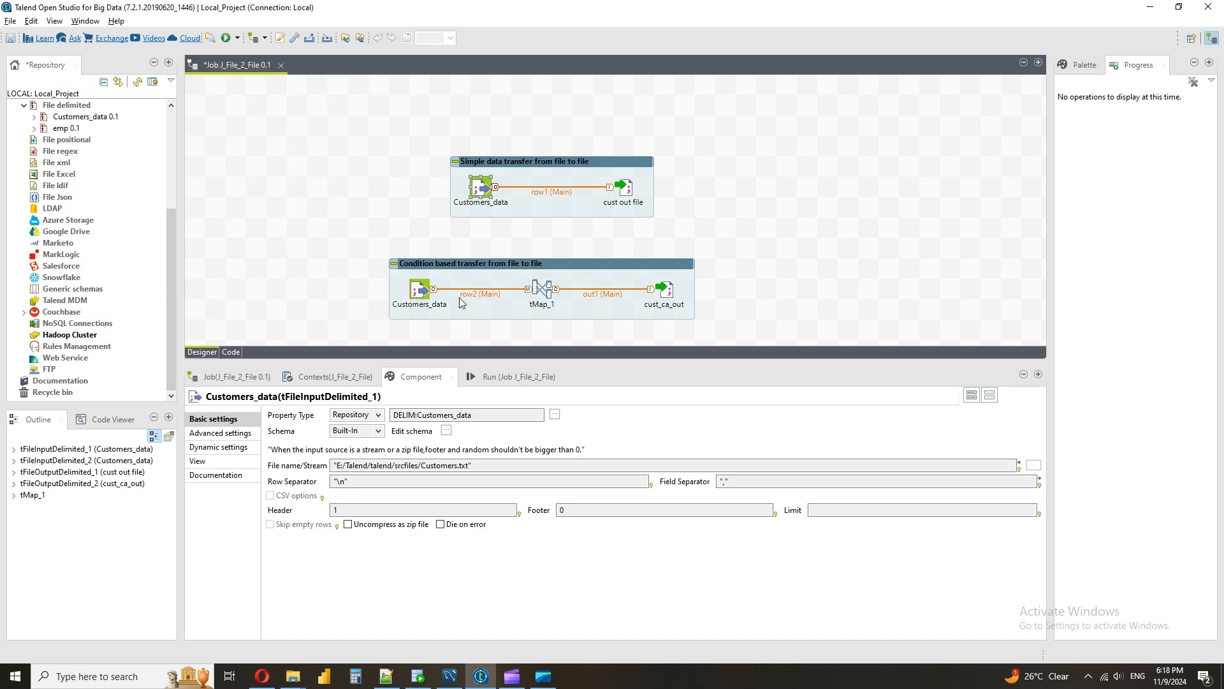
Check the Customers_data input's built-in schema and the edit options for its repository-based file name
click(447, 430)
click(324, 248)
click(374, 428)
click(523, 433)
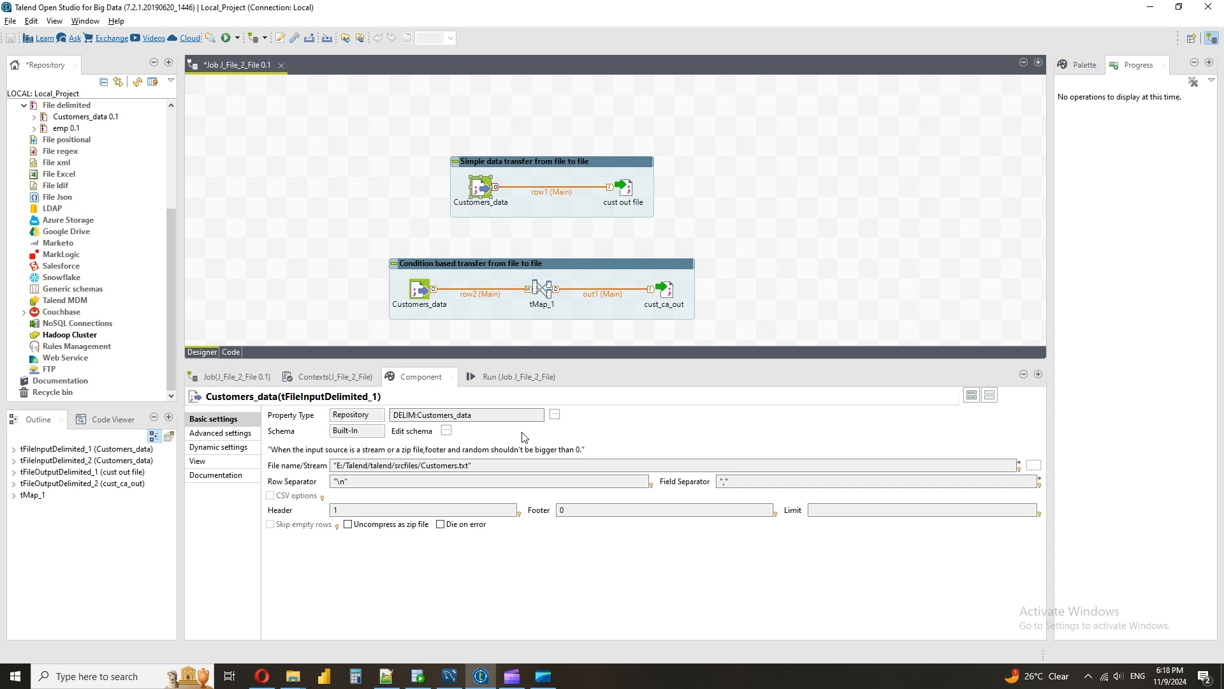
click(482, 465)
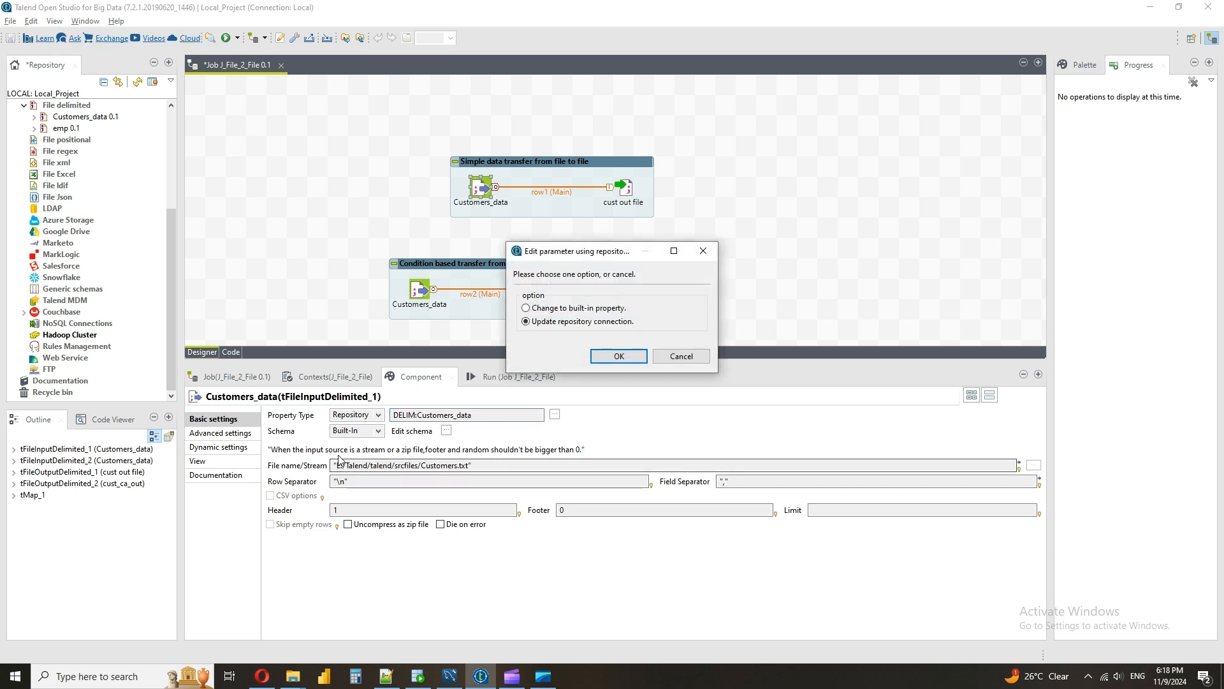
click(680, 356)
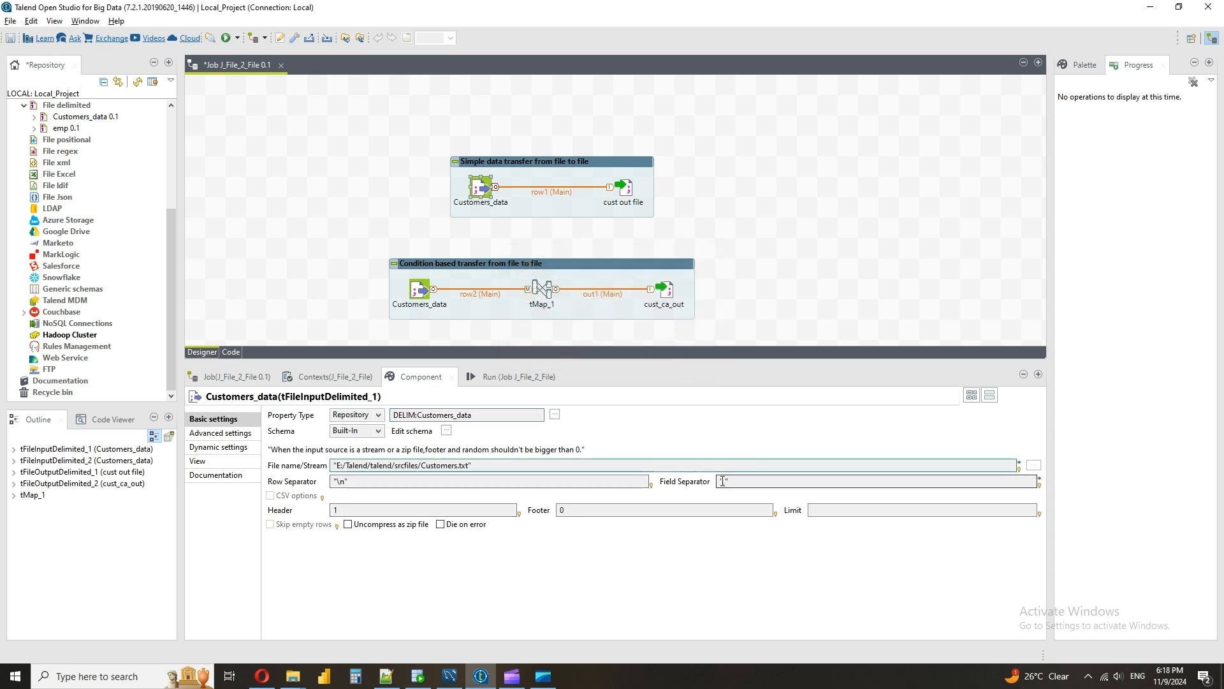
Compare the Customers_data input's field separator and header setting with the commas and header line in Customers.txt
click(386, 677)
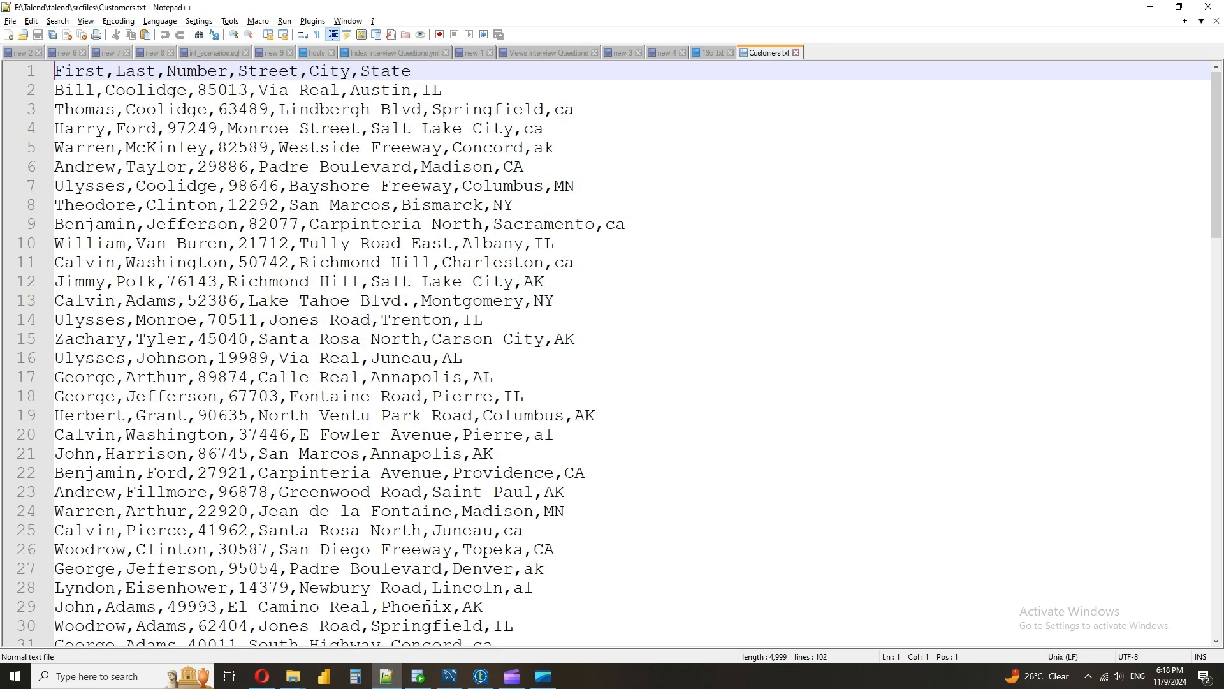
drag(433, 590, 428, 592)
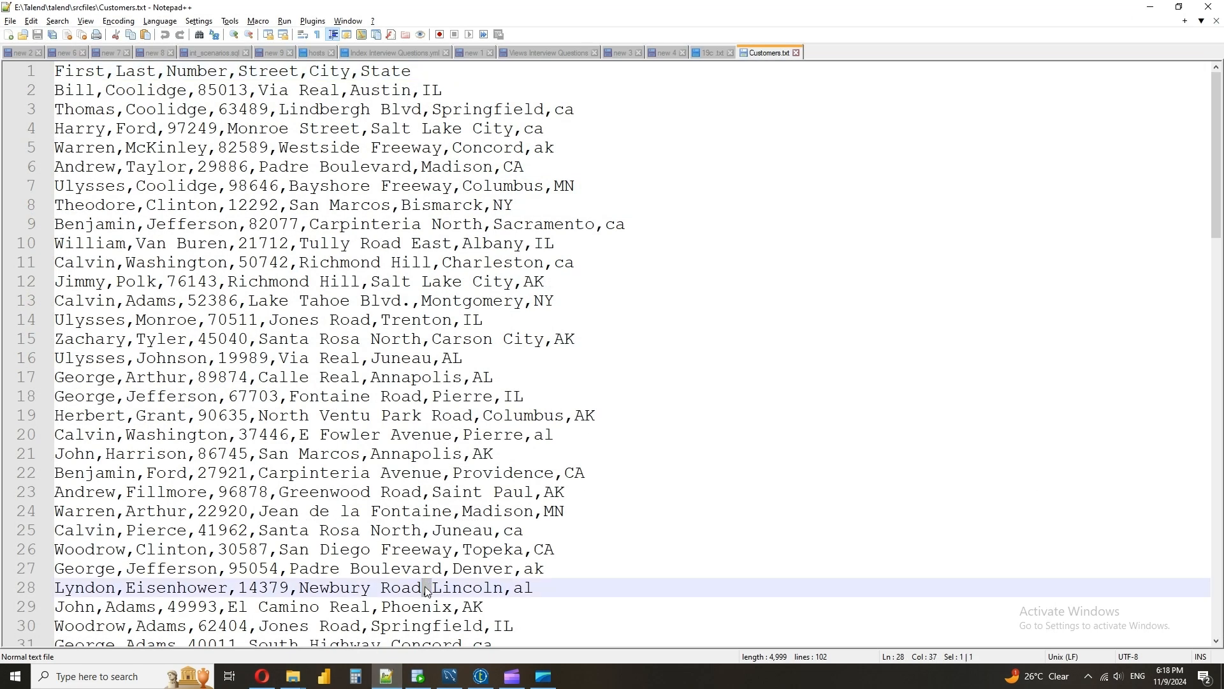
click(384, 679)
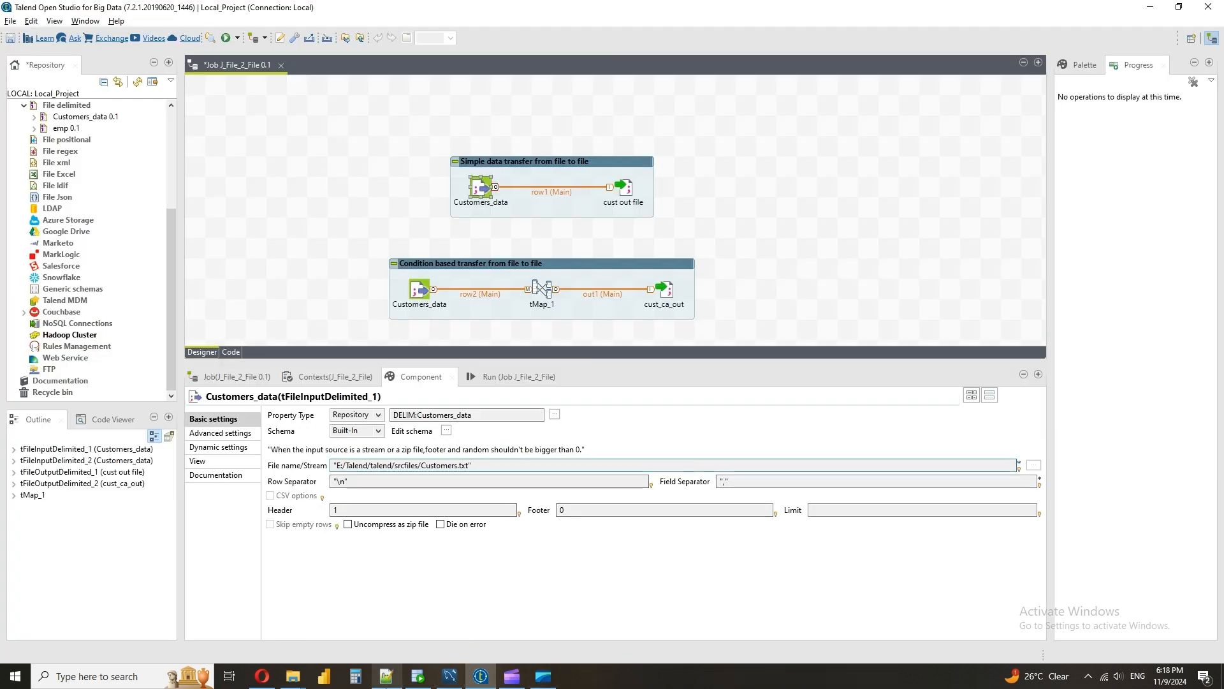
click(472, 465)
key(alt+Tab)
click(443, 72)
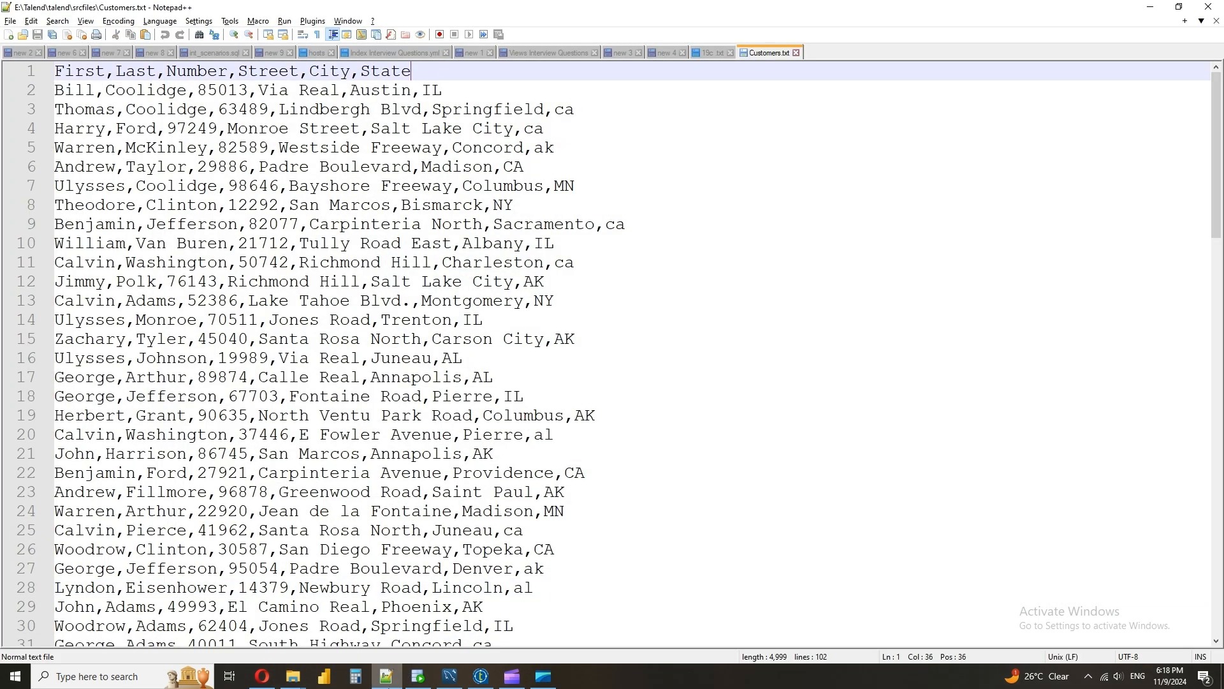
click(386, 678)
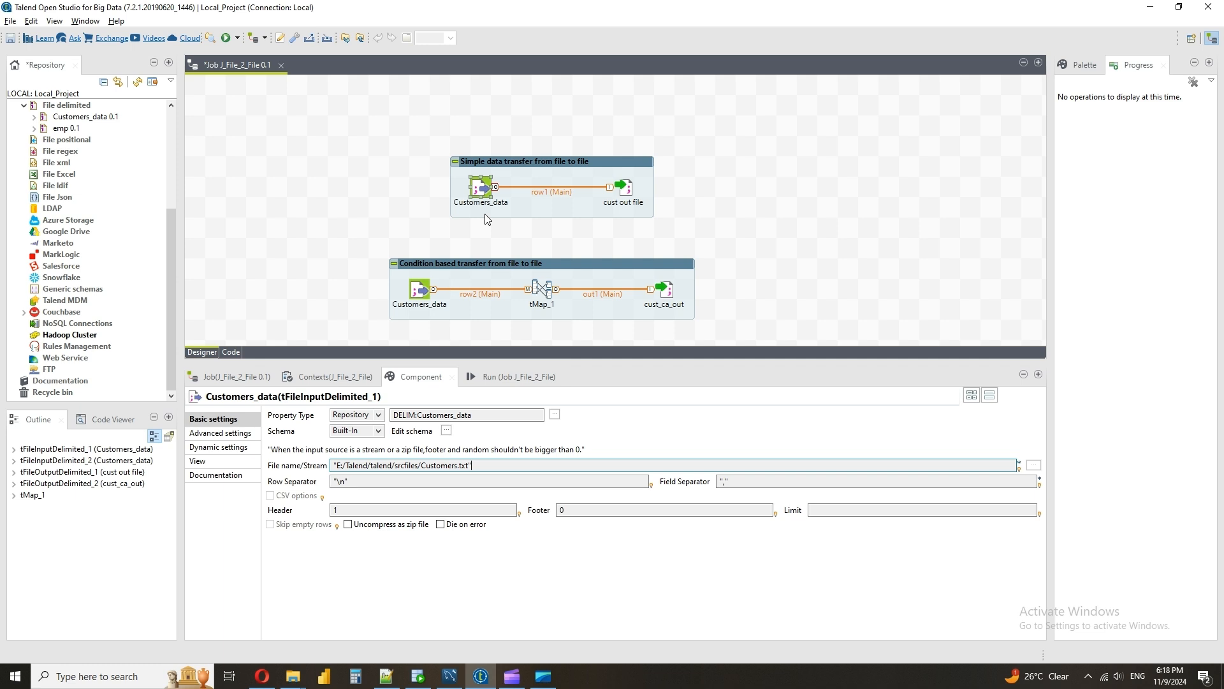
Review the cust out file component's file name, separators and Include Header option against the source text file
click(633, 192)
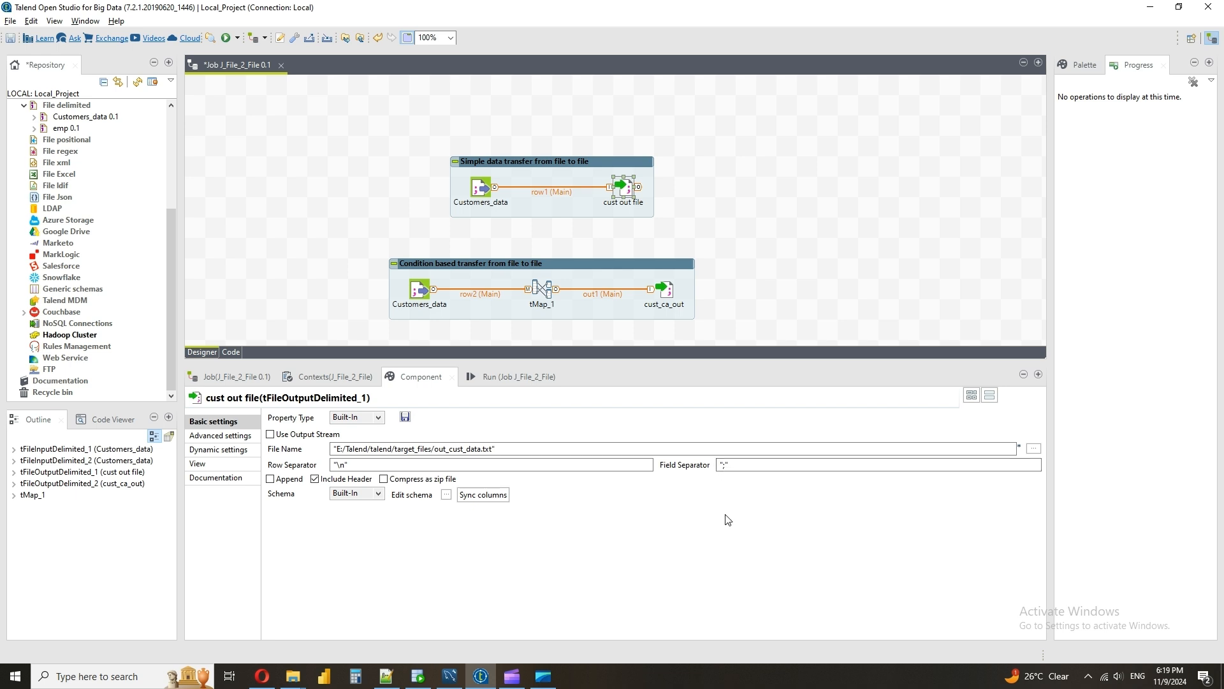
click(388, 683)
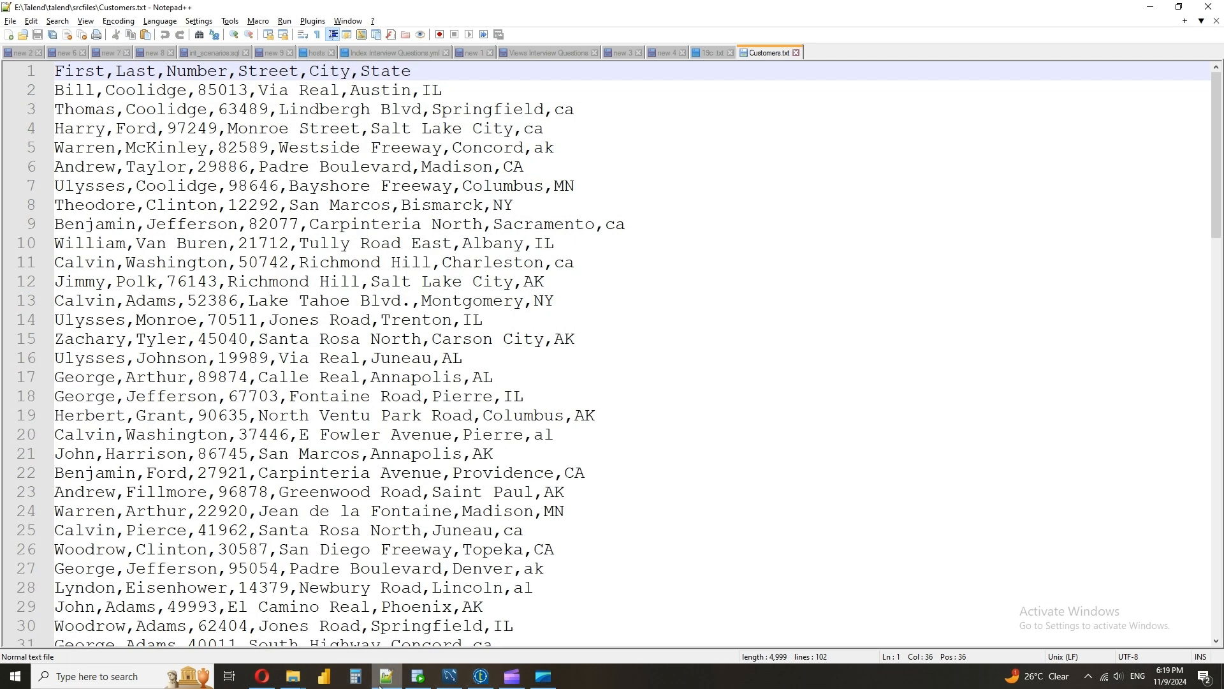
click(385, 679)
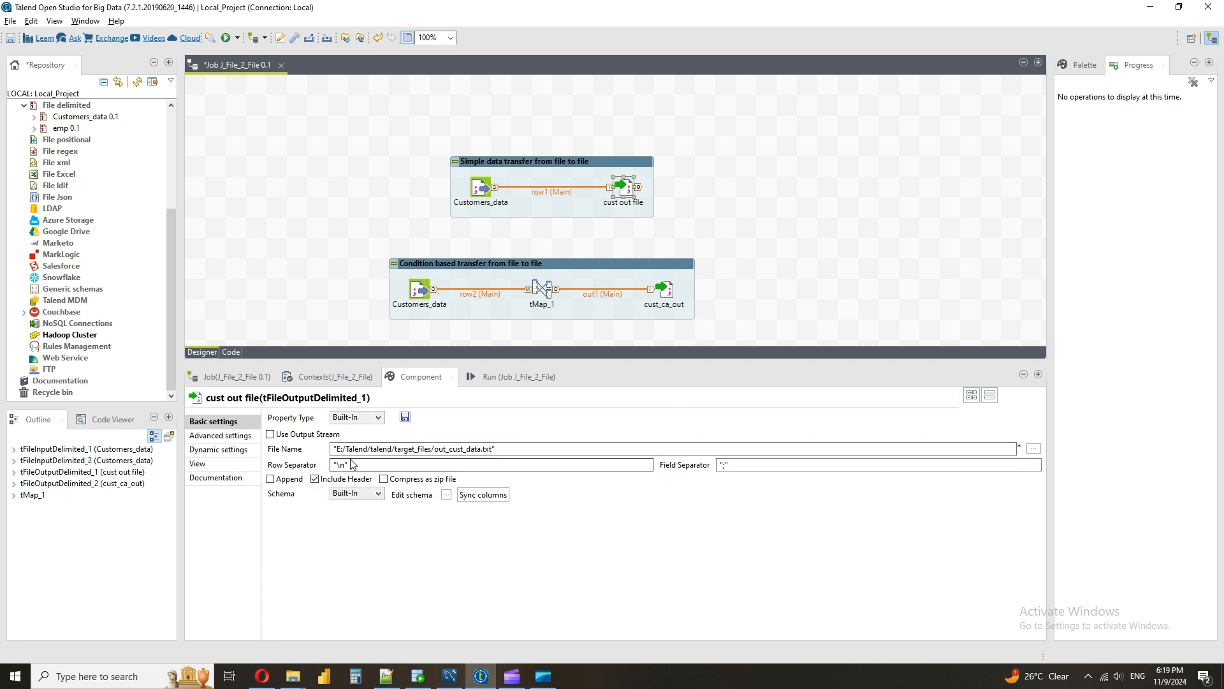
click(386, 677)
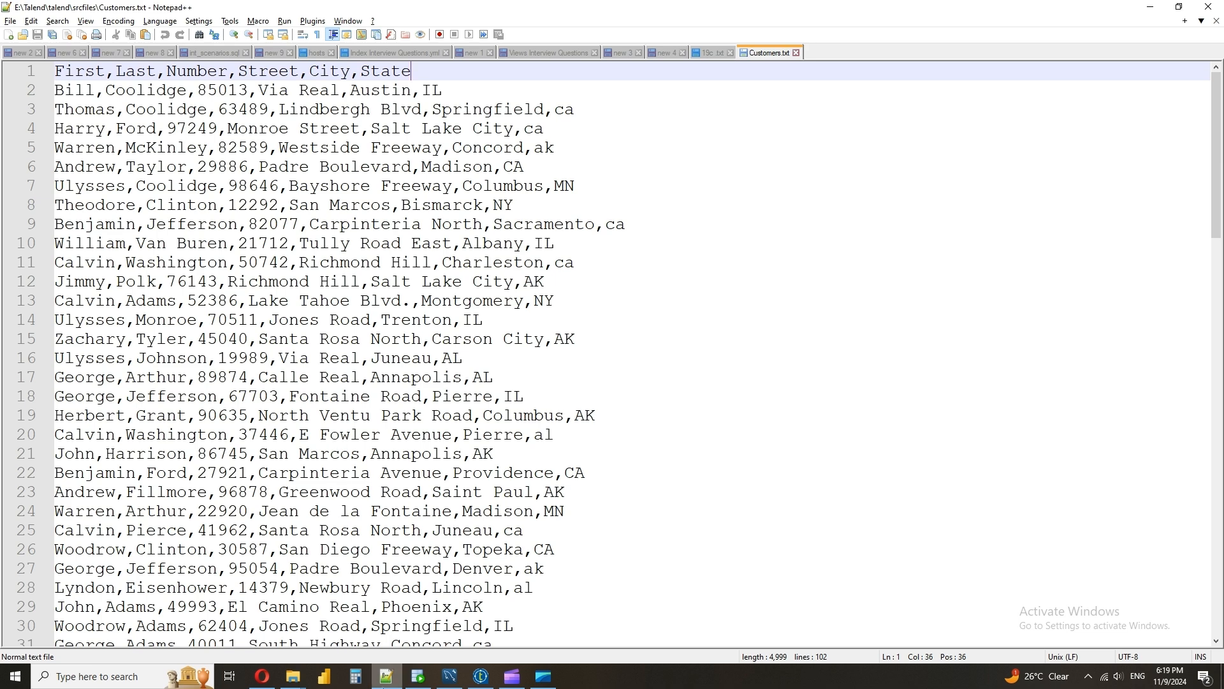
click(386, 677)
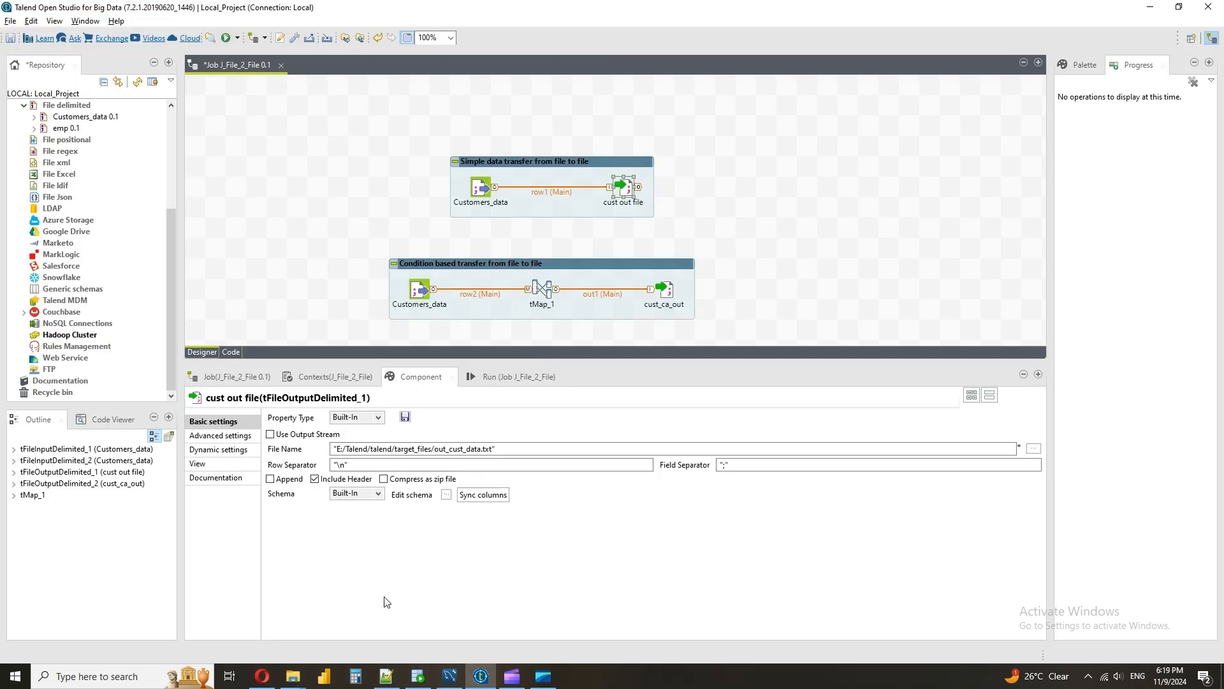
click(315, 479)
Deactivate the "Condition based transfer from file to file" subjob
right_click(418, 288)
click(484, 432)
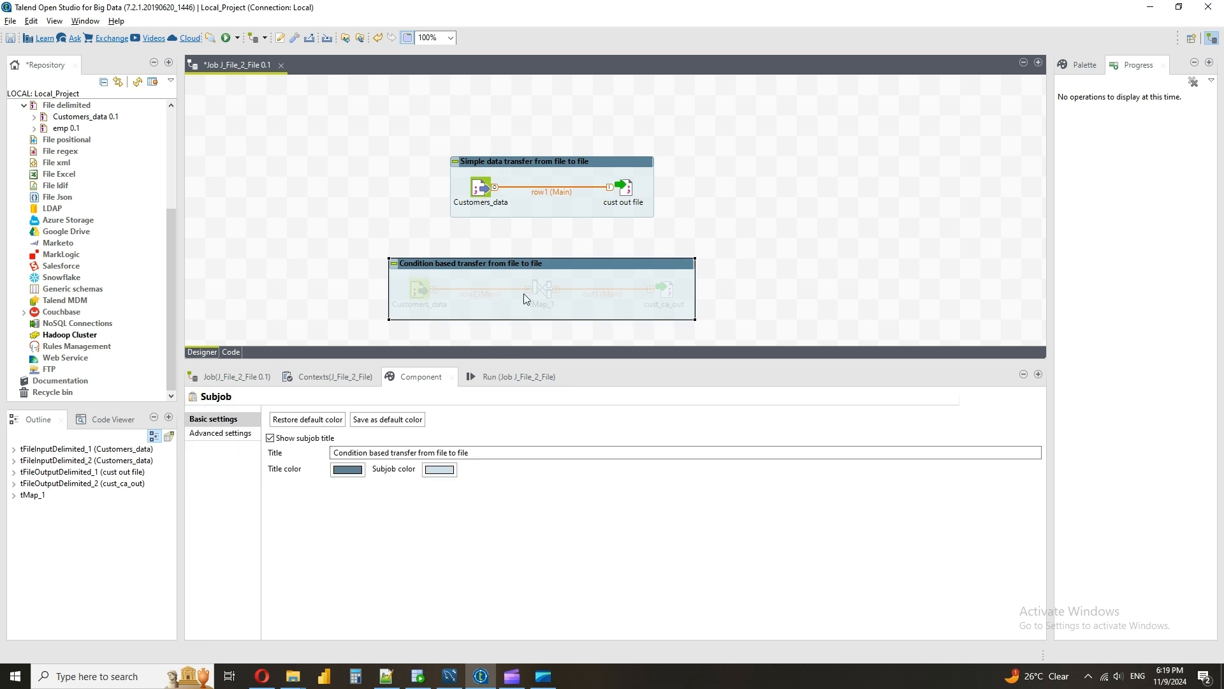
Review the basic and advanced settings of the cust out file component in the simple data transfer subjob
click(534, 164)
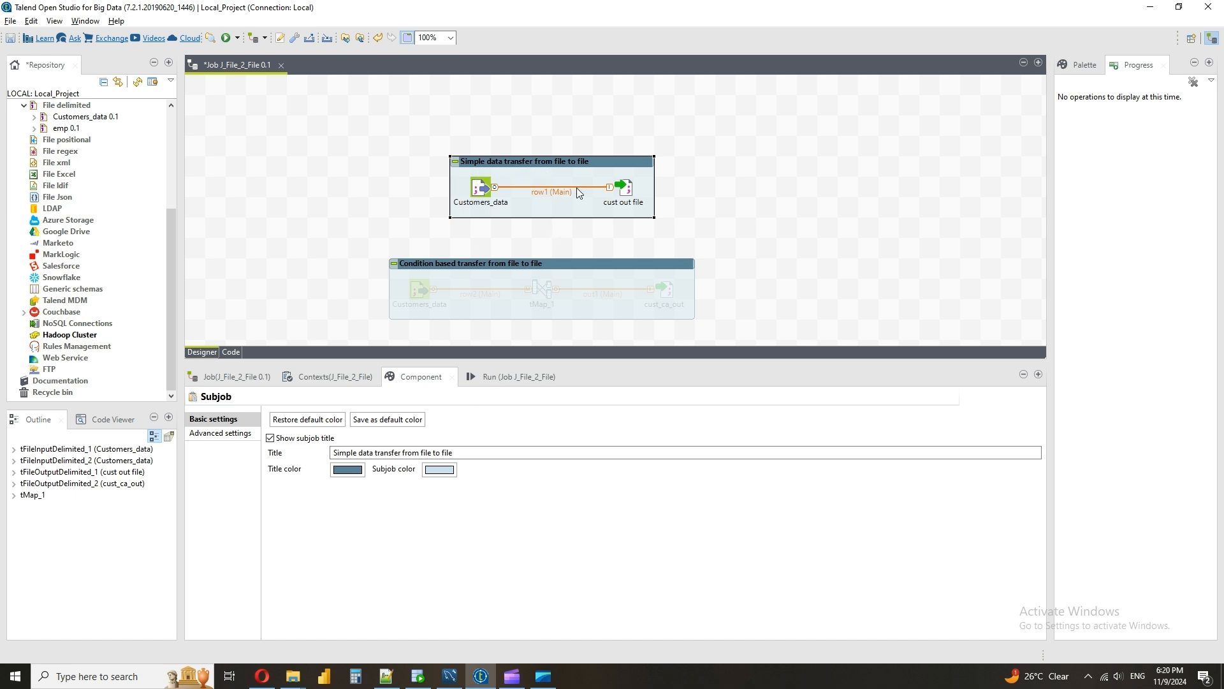
click(636, 188)
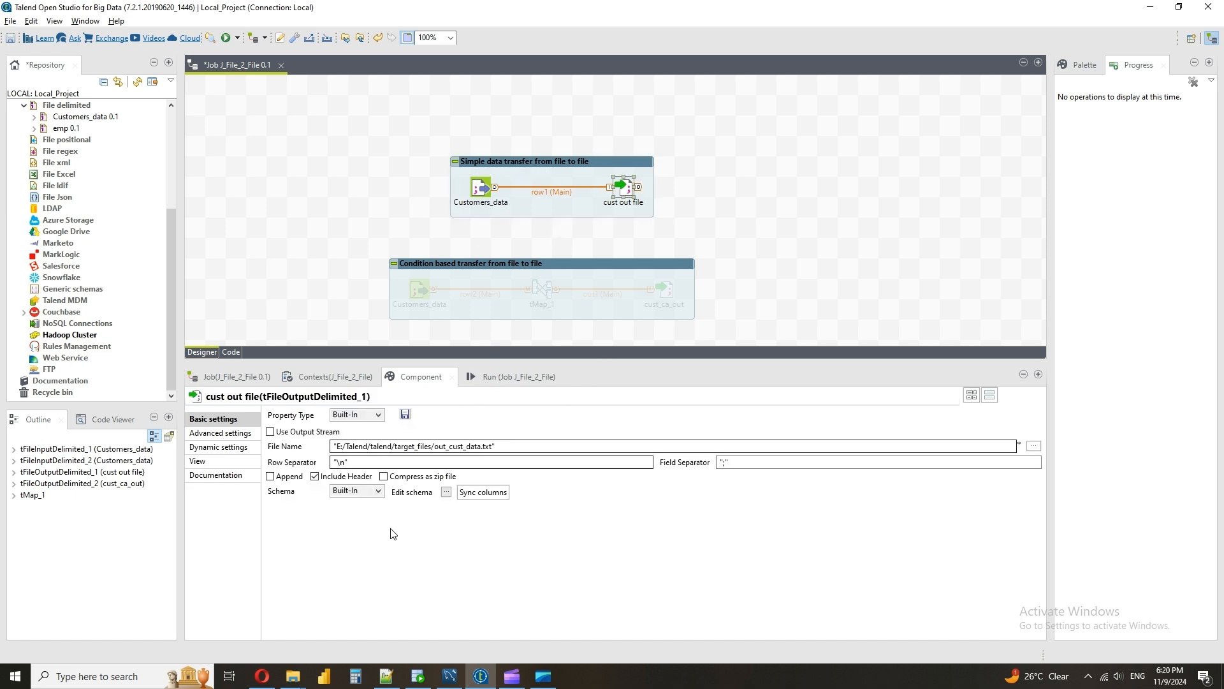
click(222, 433)
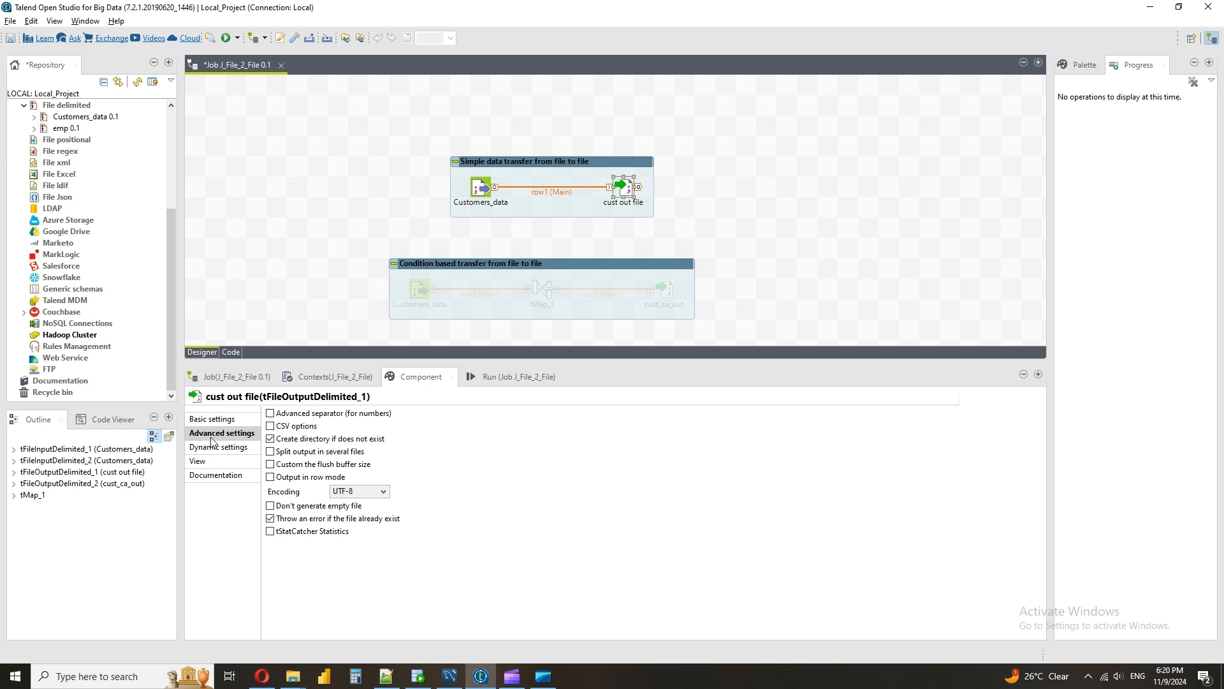
click(218, 420)
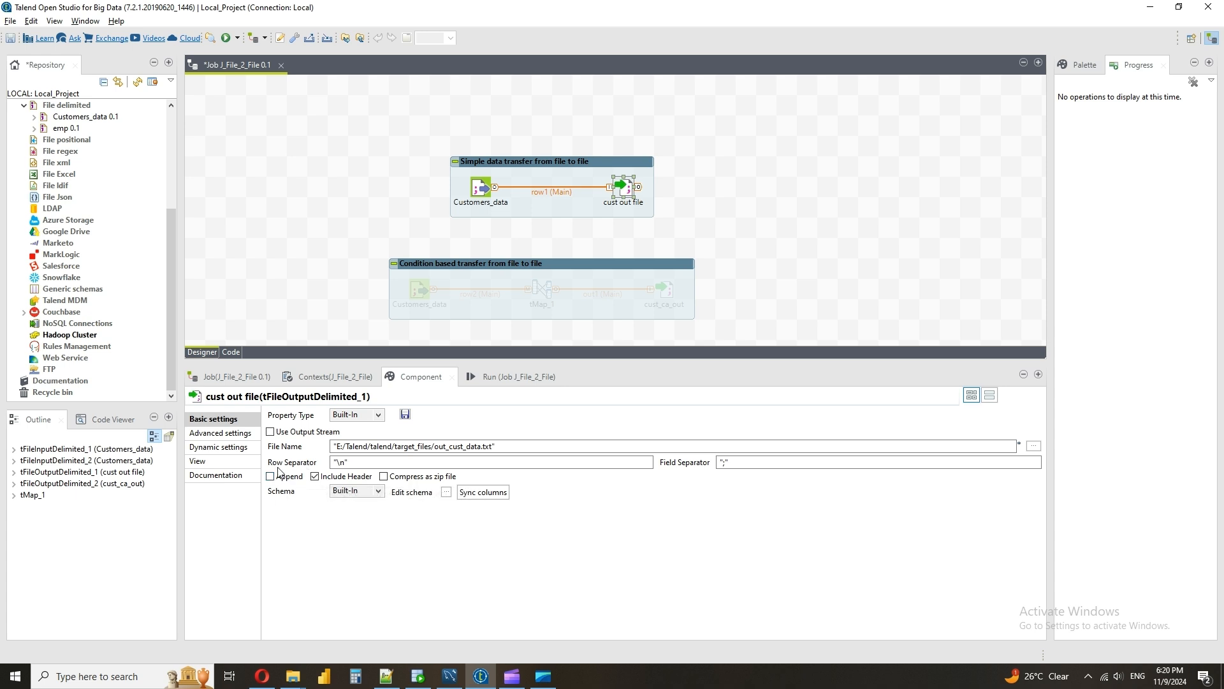
Check how switching the Append option on and back off affects the cust out file component's advanced settings
click(270, 477)
click(248, 435)
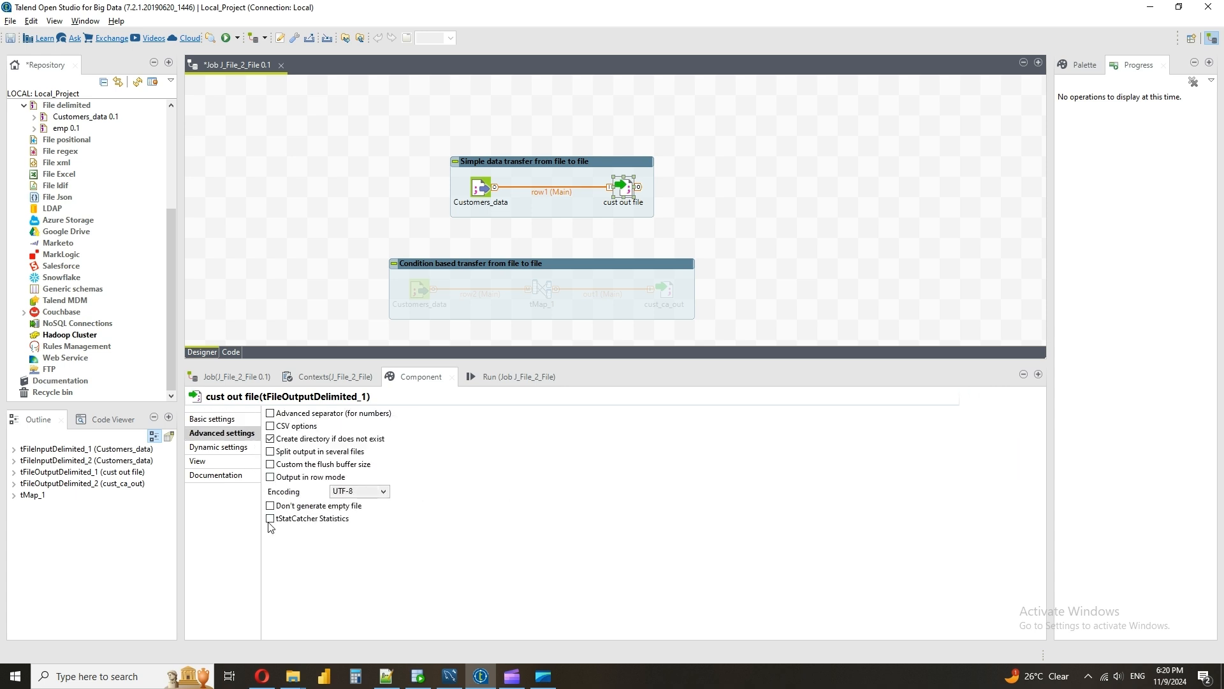
click(213, 420)
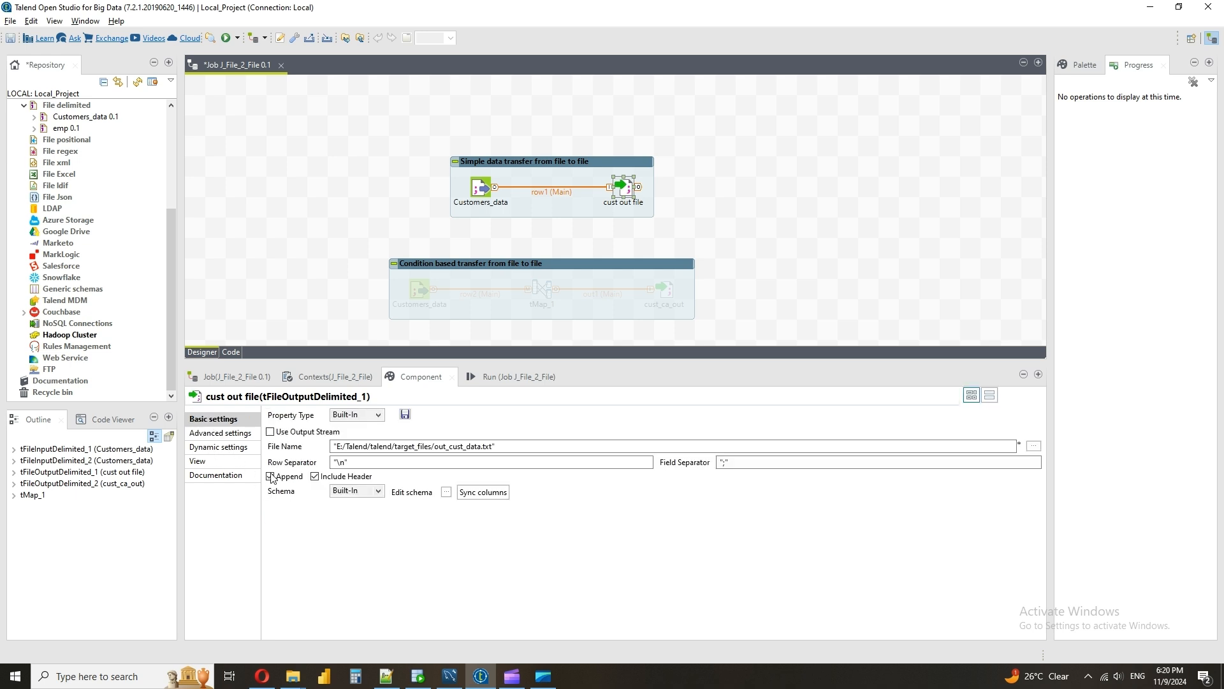
click(270, 477)
click(234, 434)
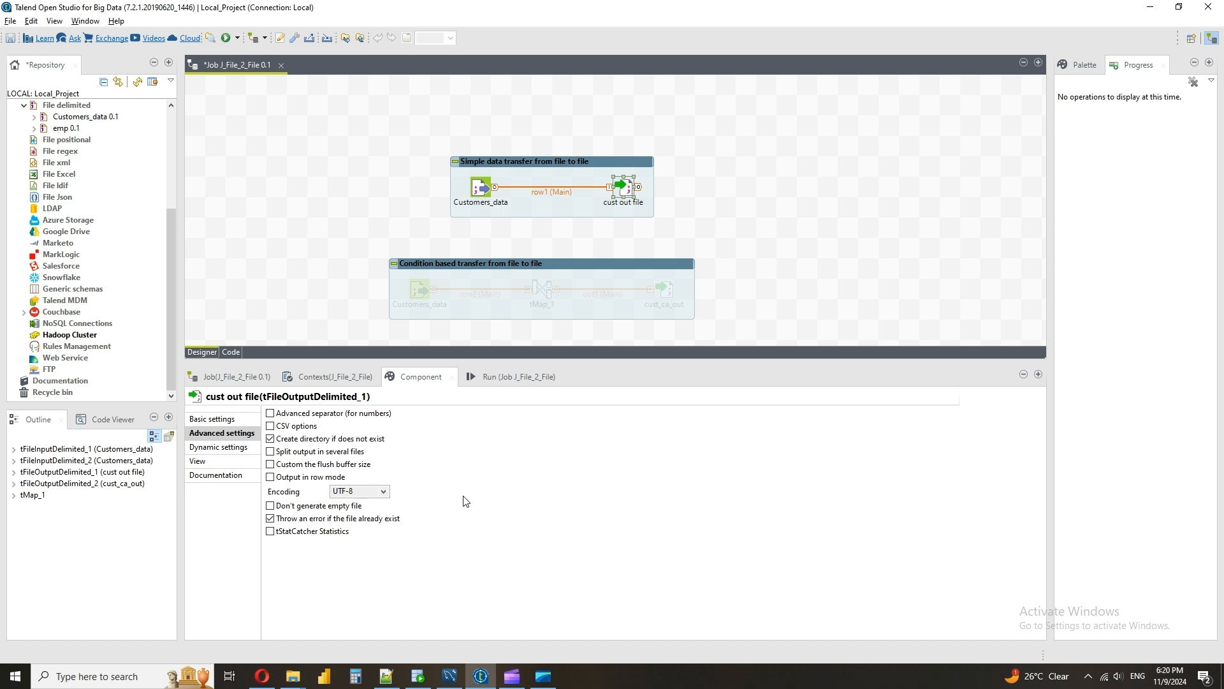
Try the CUSTOM and ISO-8859-15 encodings for the cust out file component and return the encoding to UTF-8
click(384, 492)
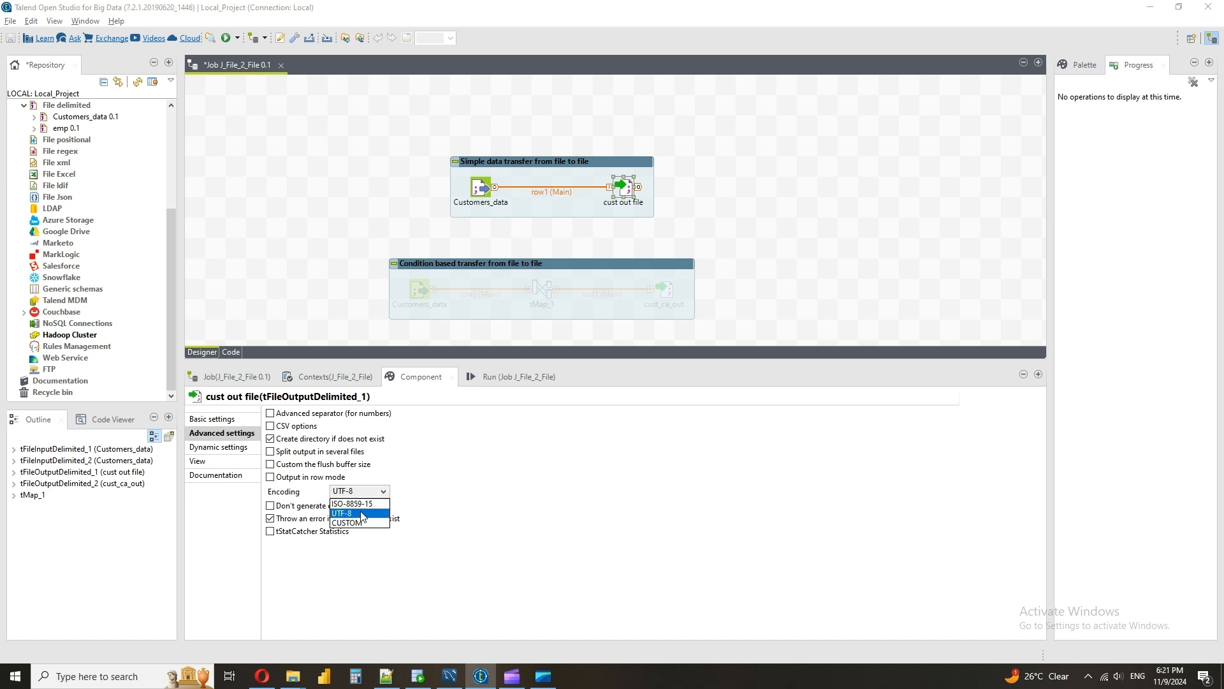
click(363, 523)
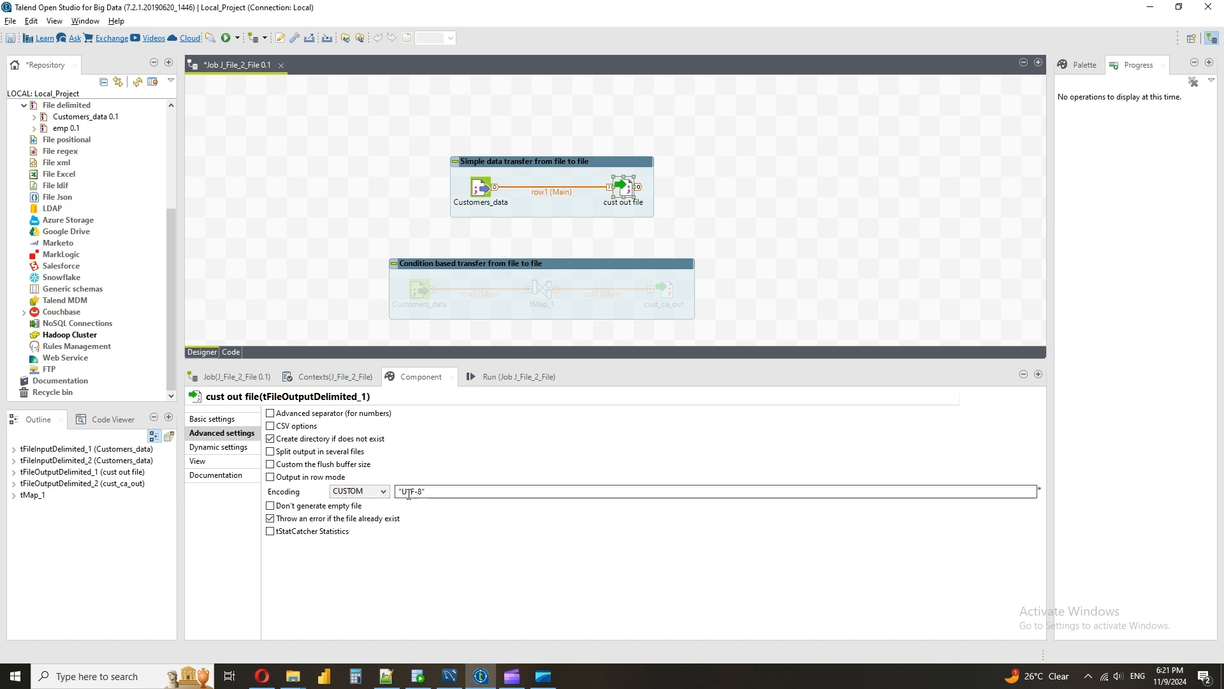
click(385, 493)
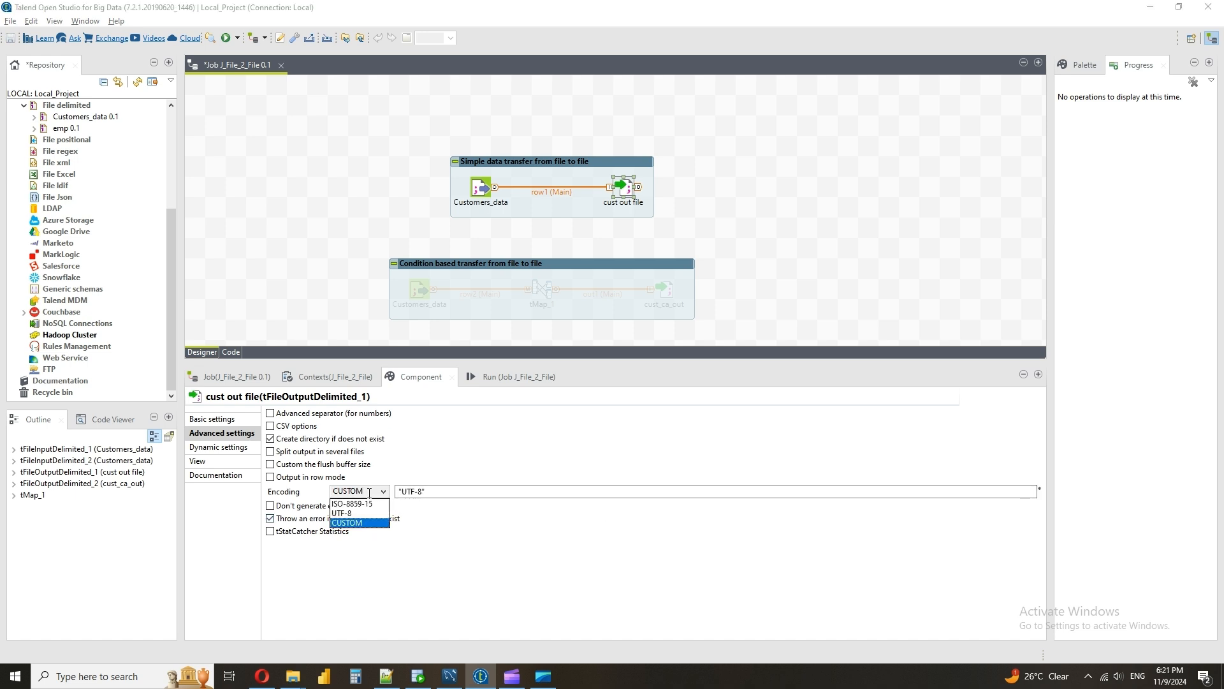
click(361, 514)
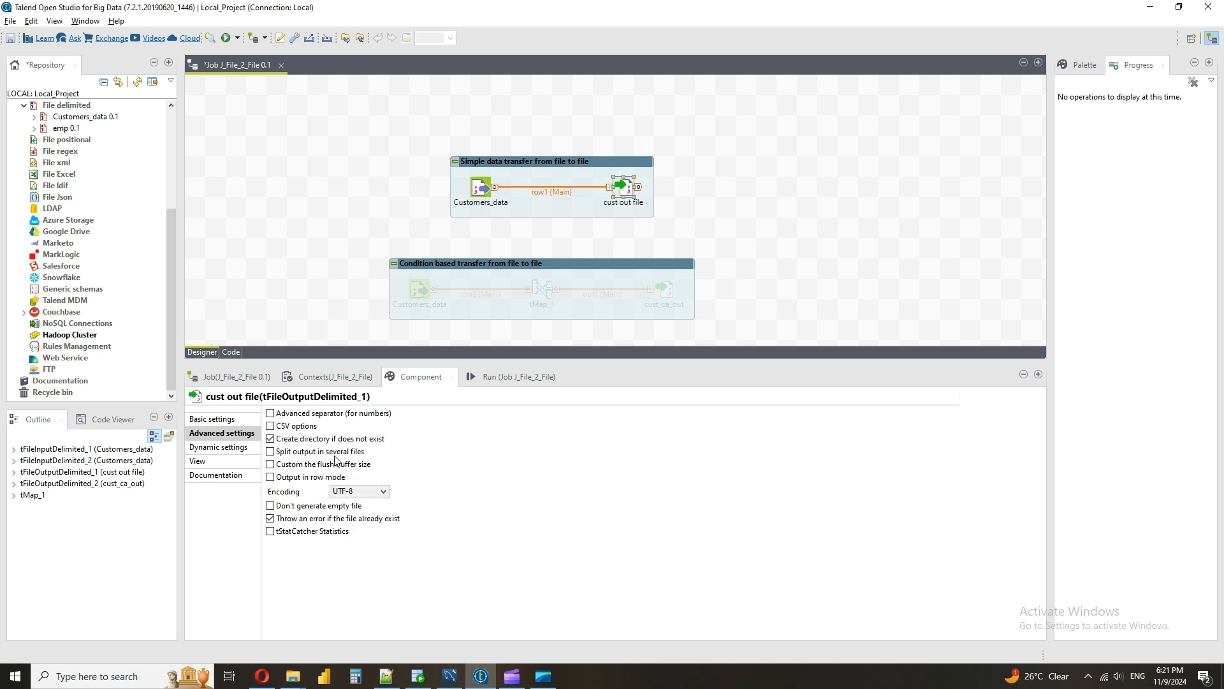
click(369, 491)
click(366, 504)
click(372, 491)
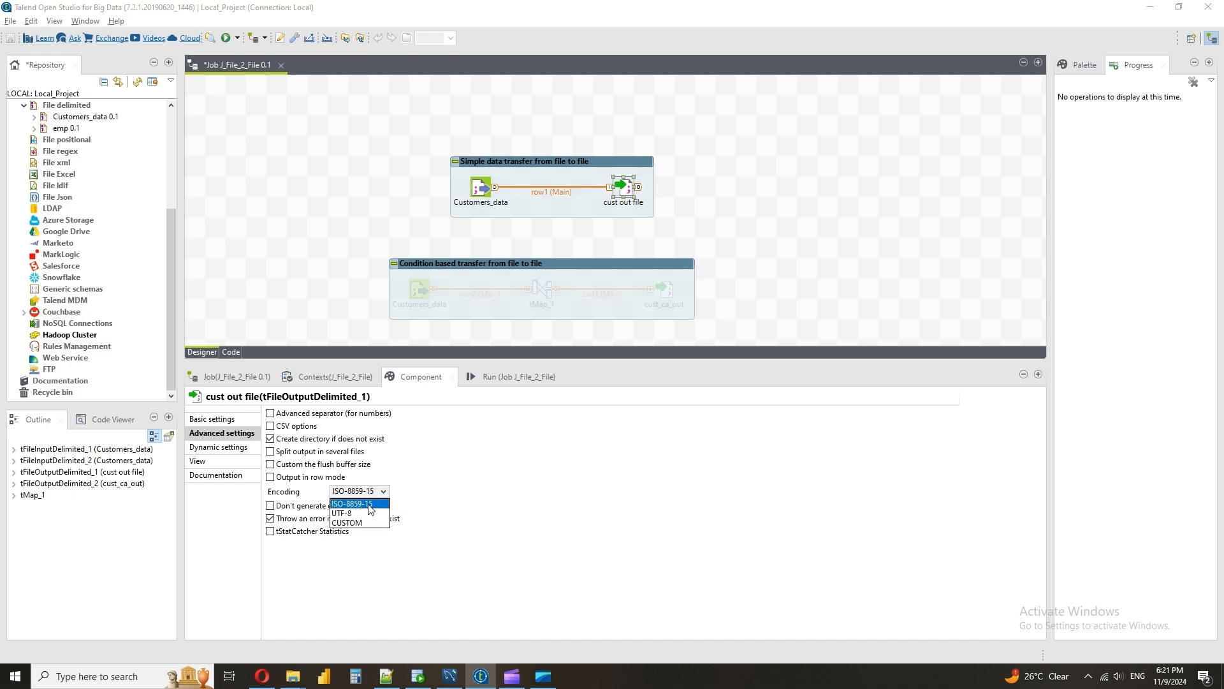
click(362, 514)
Run the J_File_2_File job with only the simple data transfer subjob active
click(224, 417)
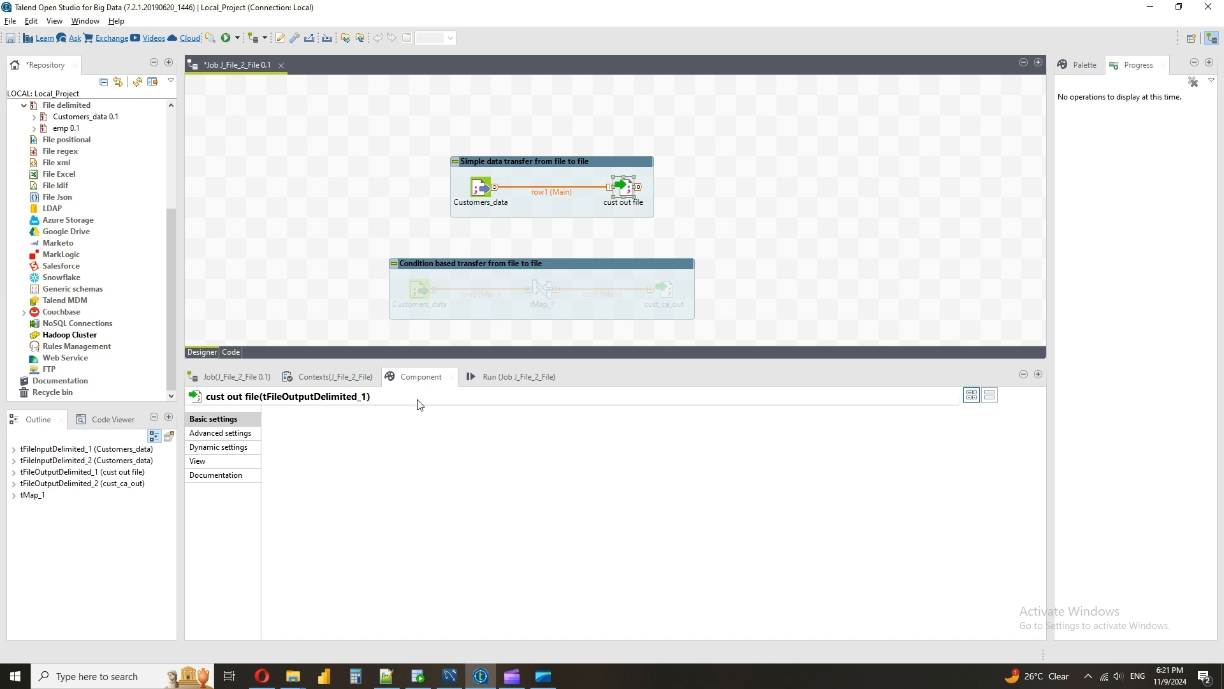
click(505, 376)
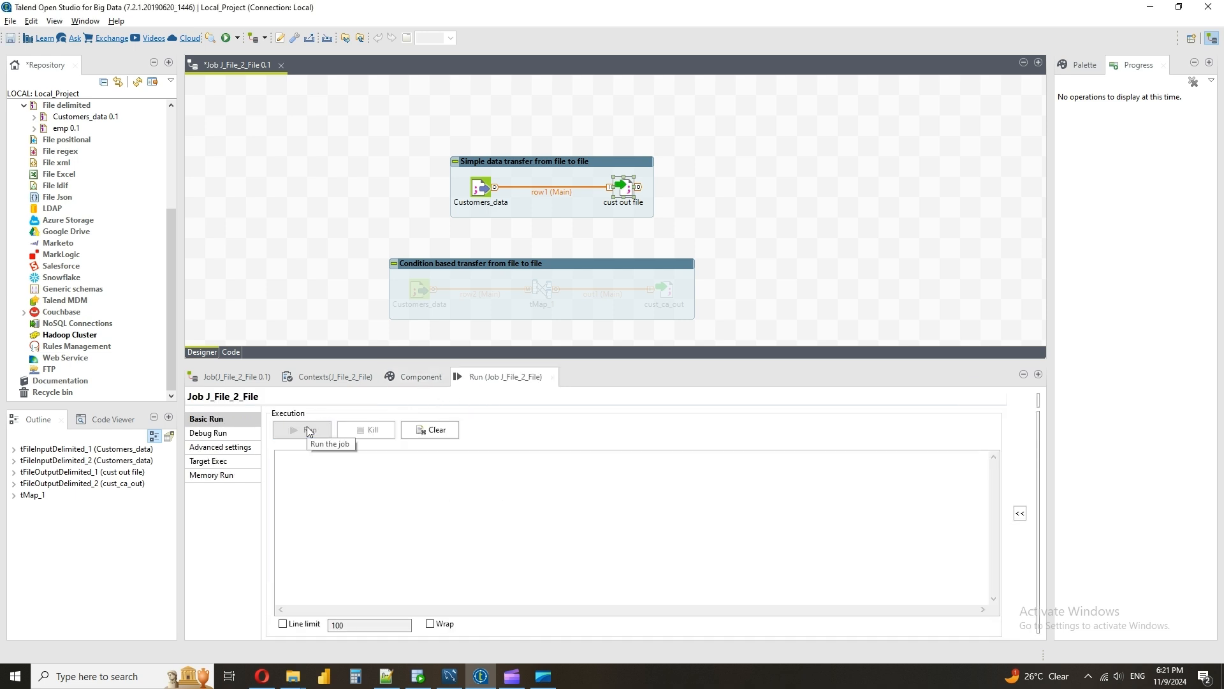
click(308, 430)
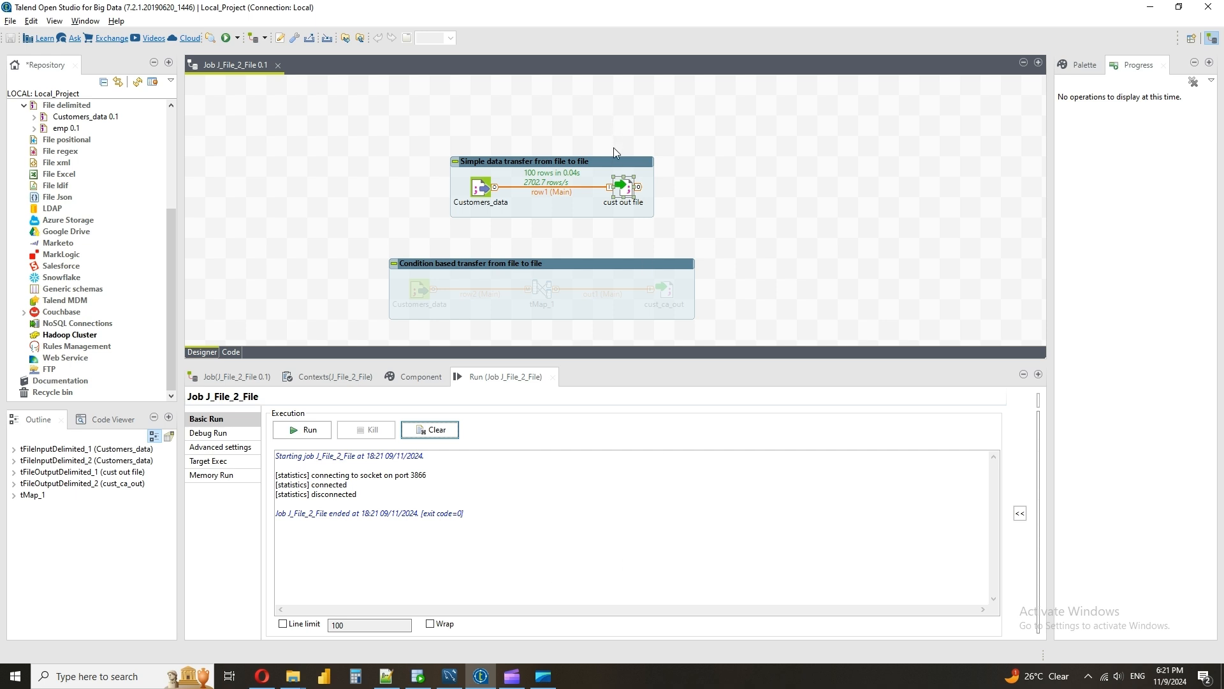
Open the generated out_cust_data.txt from the target_files folder in Notepad++
click(420, 377)
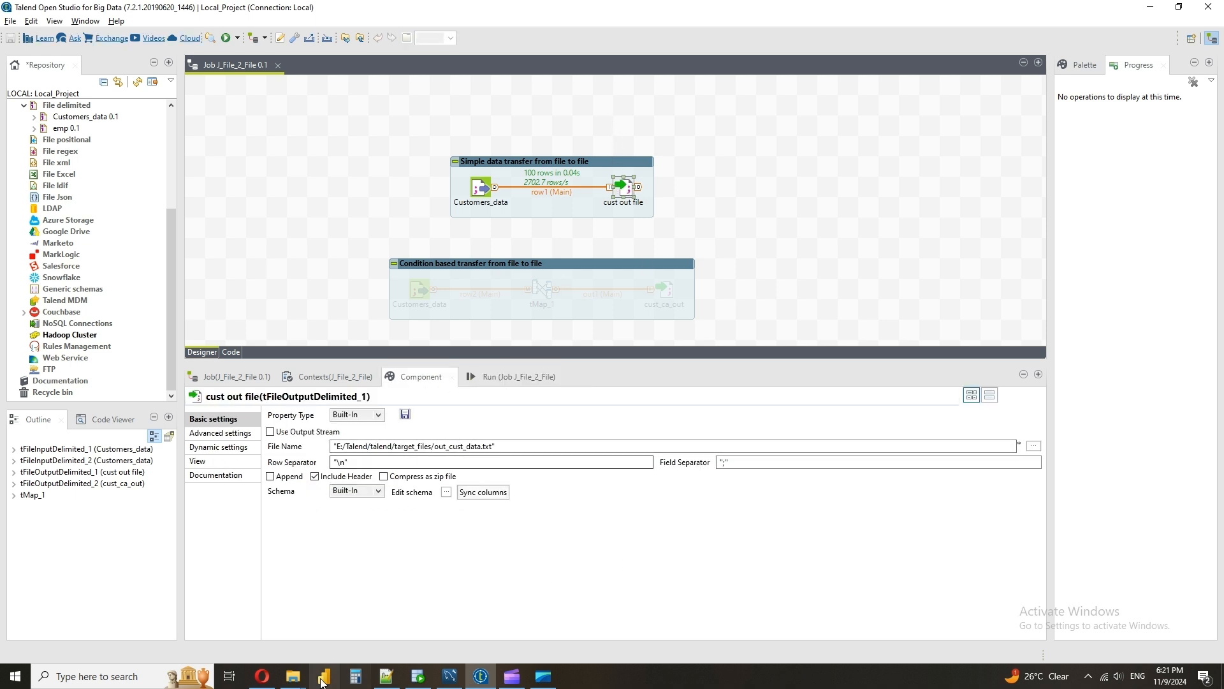
click(292, 676)
click(246, 638)
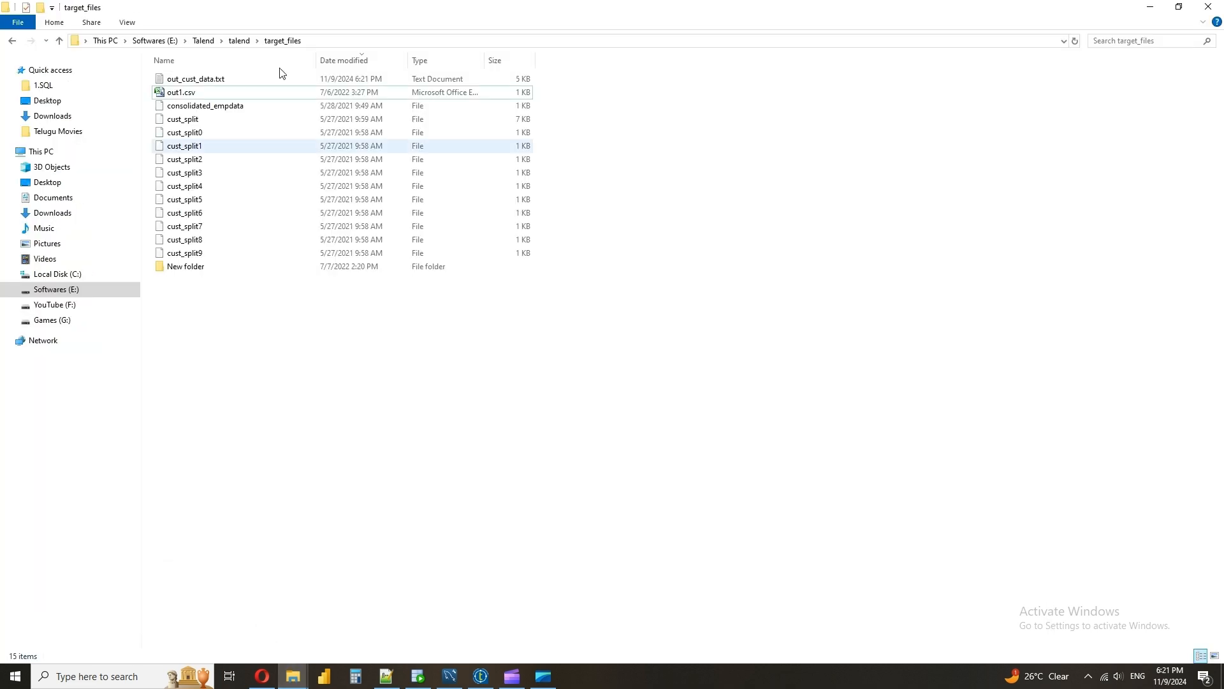
click(213, 78)
right_click(214, 77)
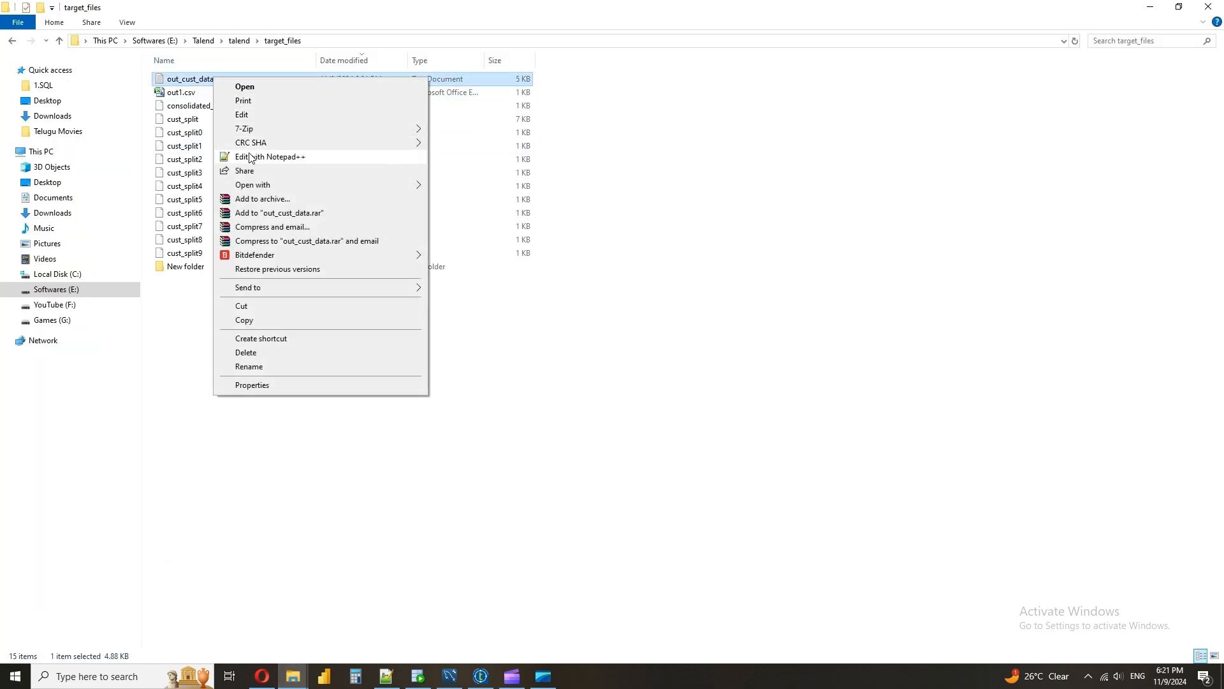
click(251, 157)
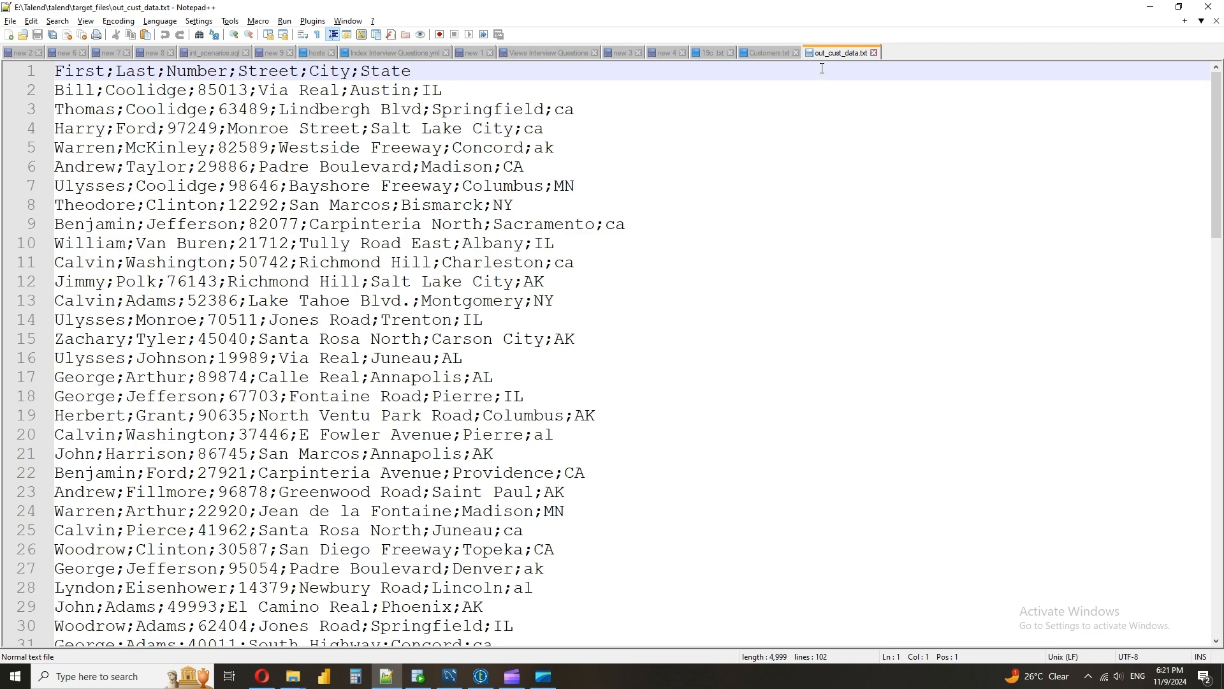
Place out_cust_data.txt in a second view beside Customers.txt and compare the records and separators of both files to the end
drag(840, 53, 870, 70)
click(884, 78)
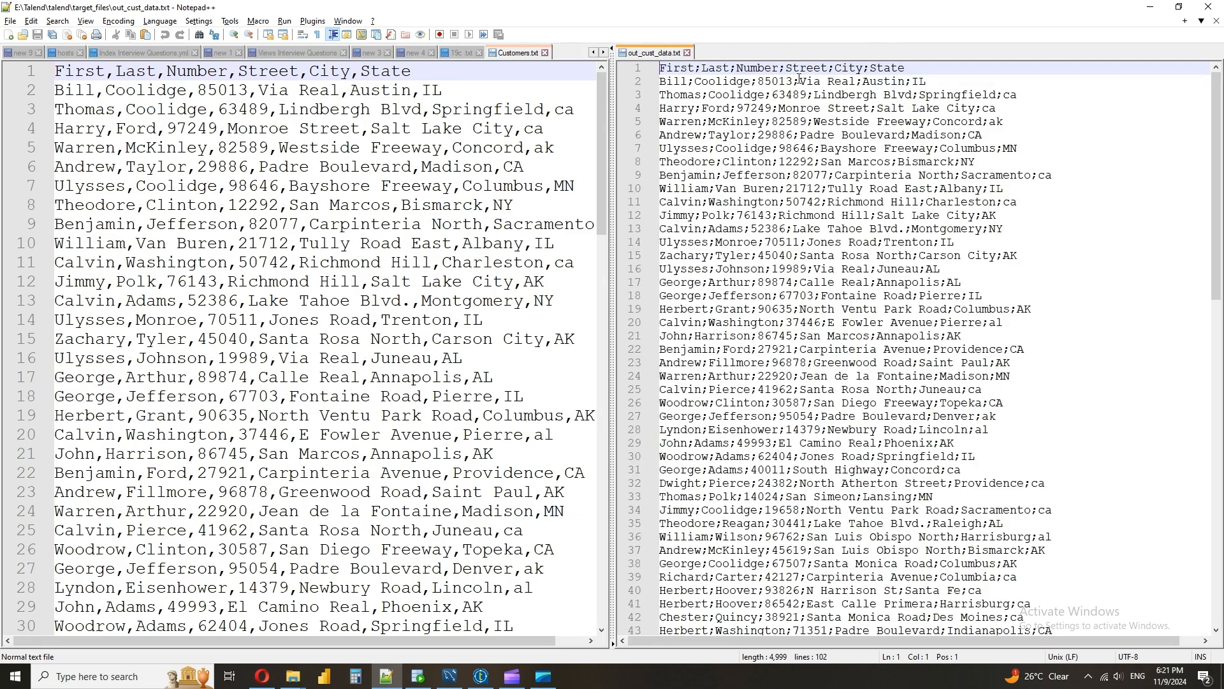
scroll(366, 530, down, 20)
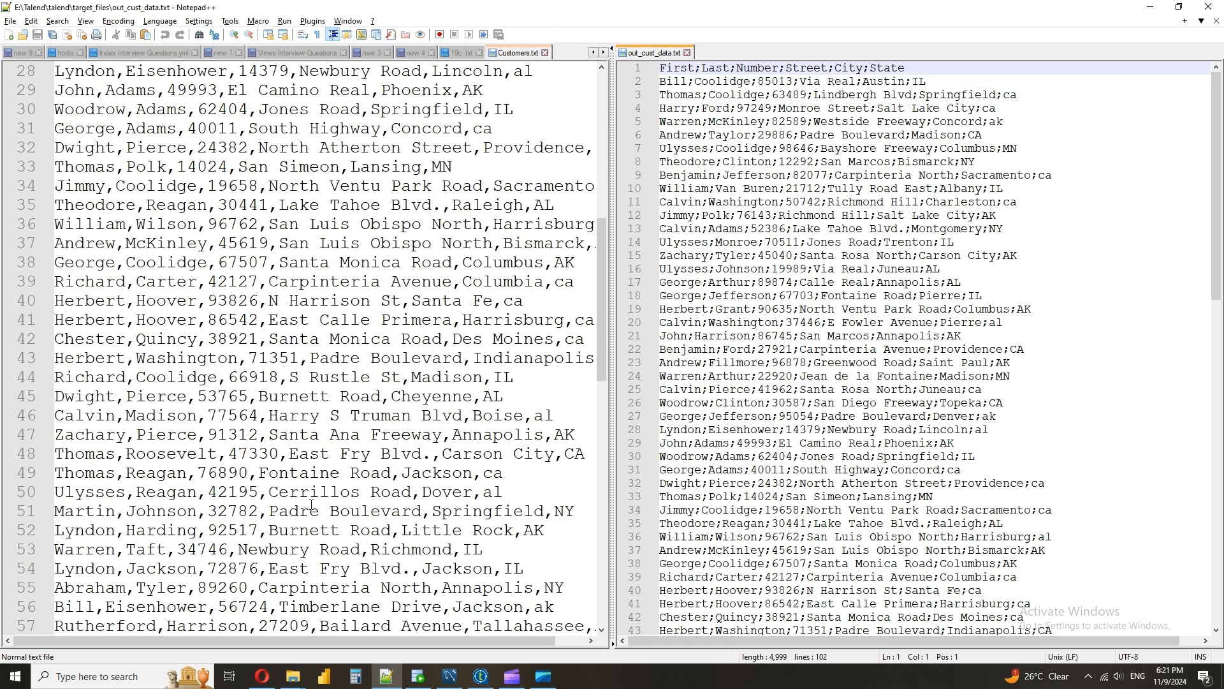
scroll(956, 416, down, 20)
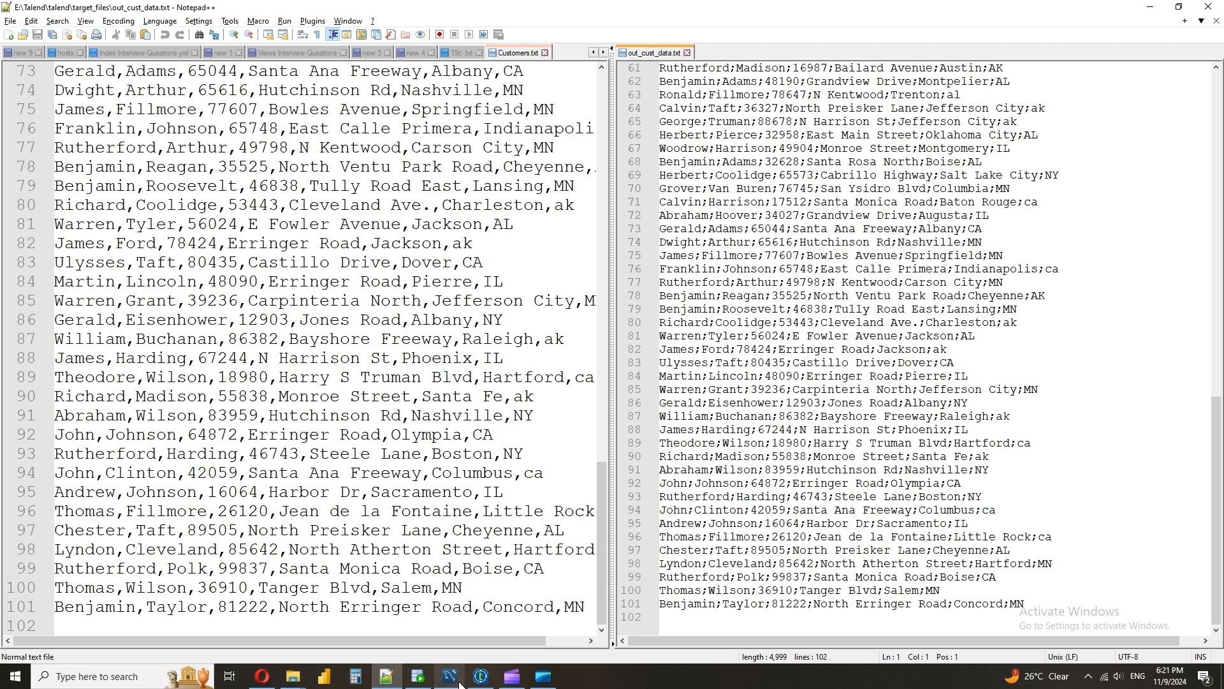
Back in Talend, deactivate the "Simple data transfer from file to file" subjob and activate the "Condition based transfer from file to file" subjob
click(481, 677)
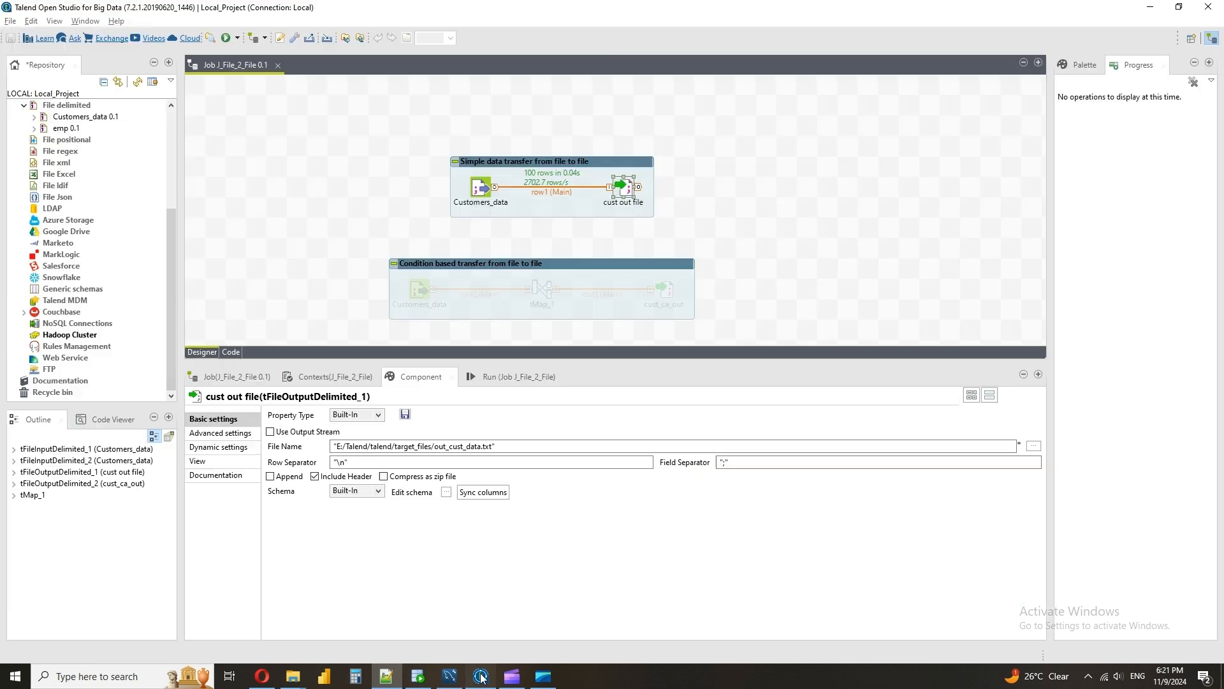
right_click(490, 190)
click(542, 340)
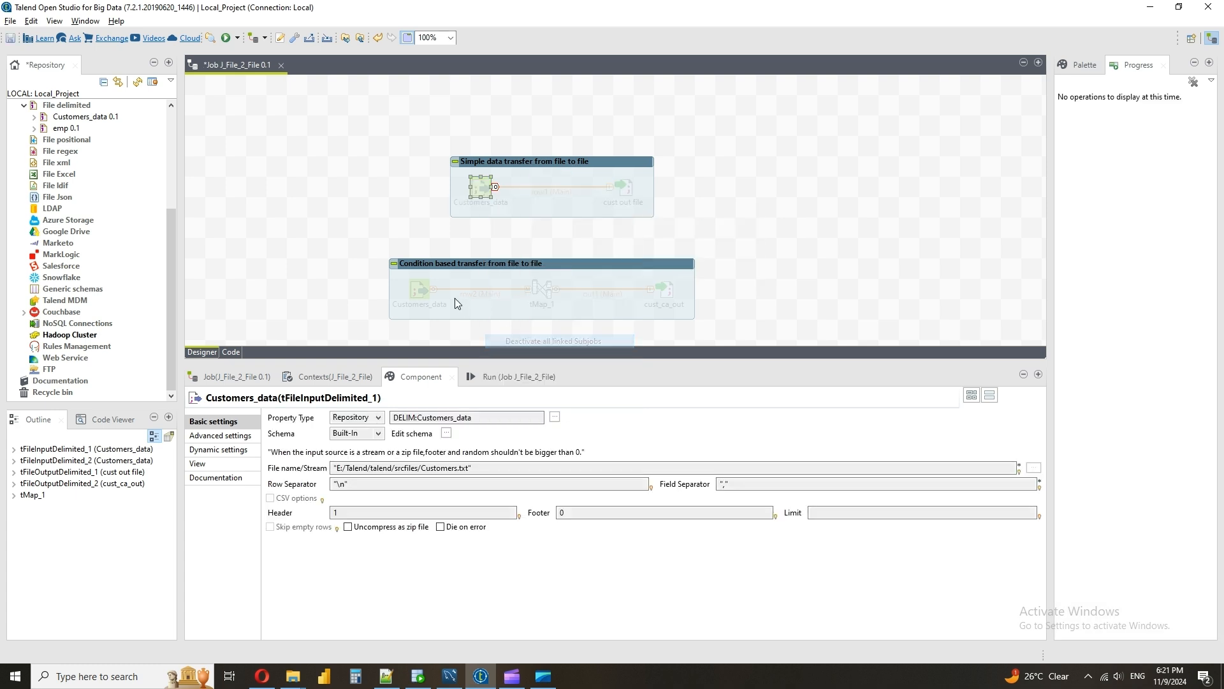
right_click(423, 290)
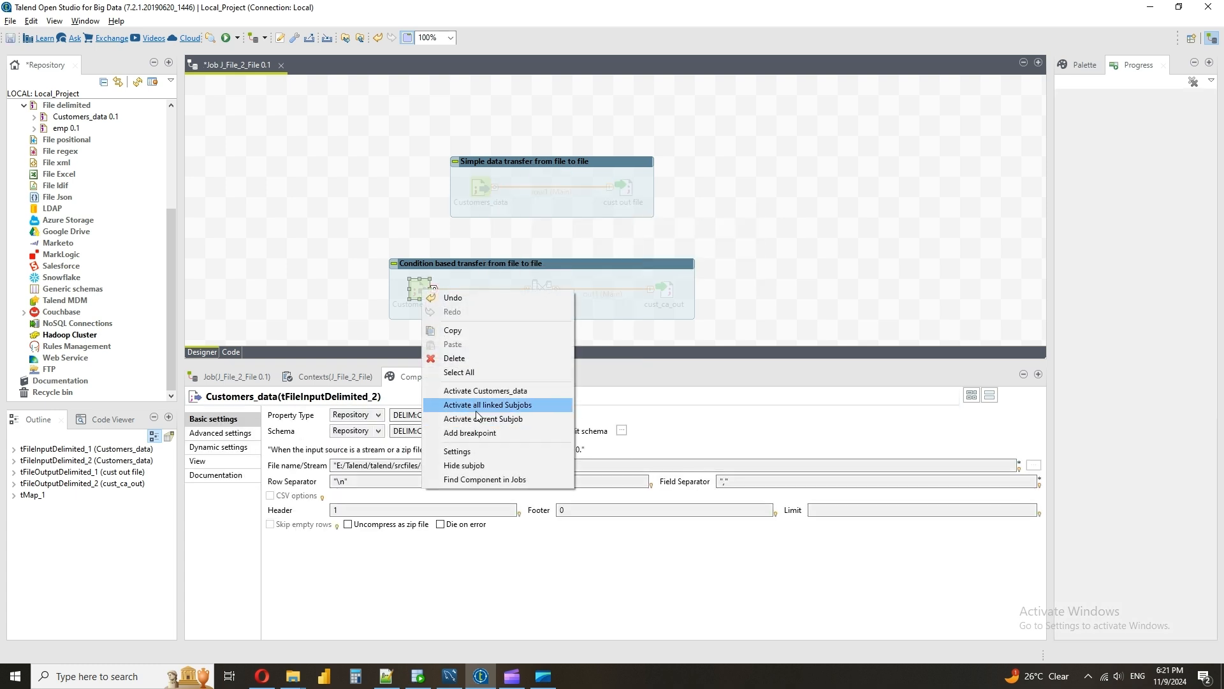
click(477, 408)
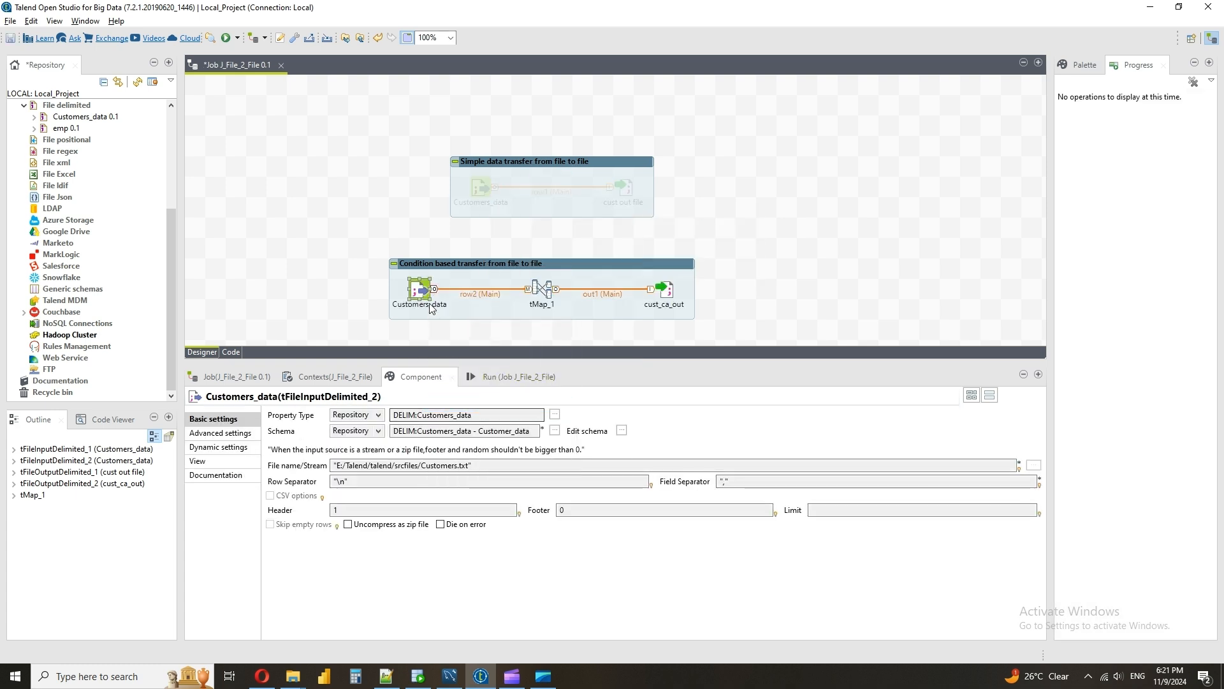
Review the conditional subjob's Customers_data input settings and locate the State column in the header of Customers.txt
click(476, 185)
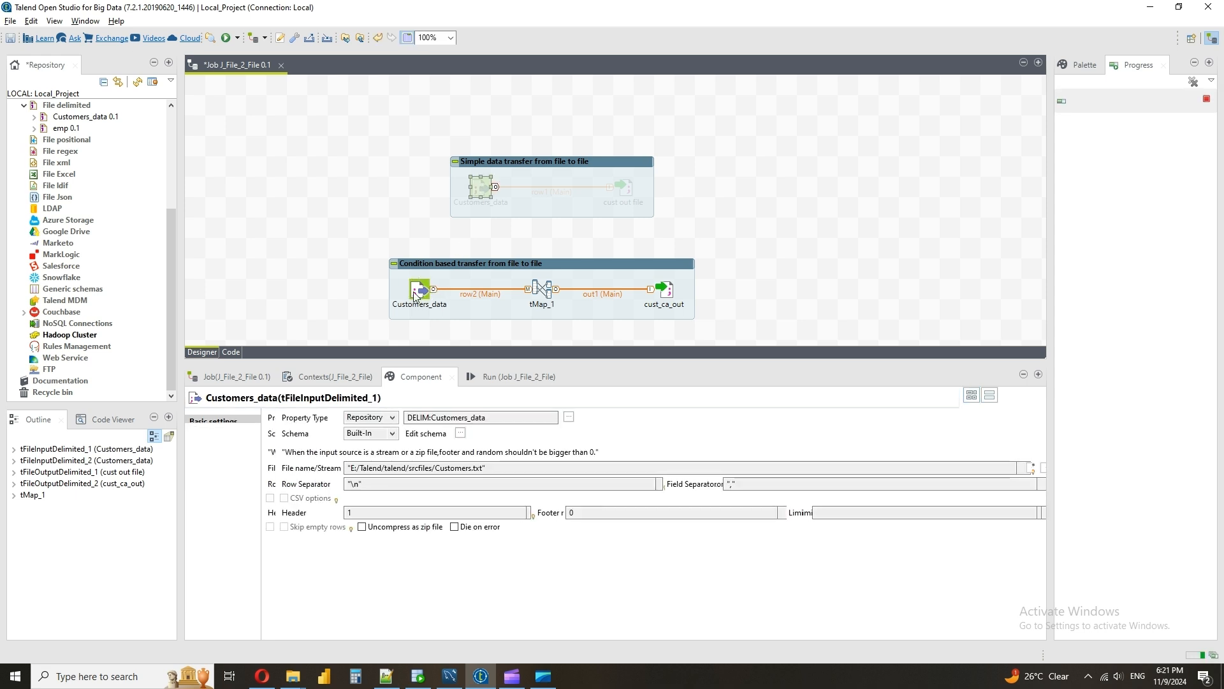
click(415, 293)
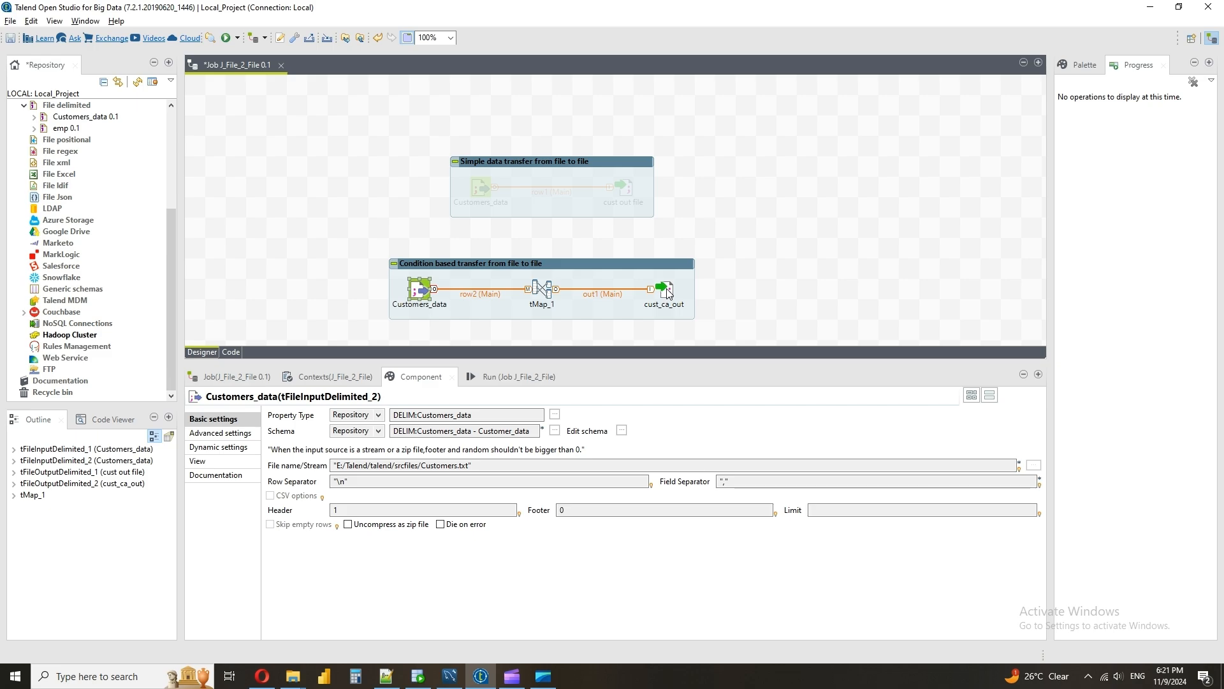
click(383, 679)
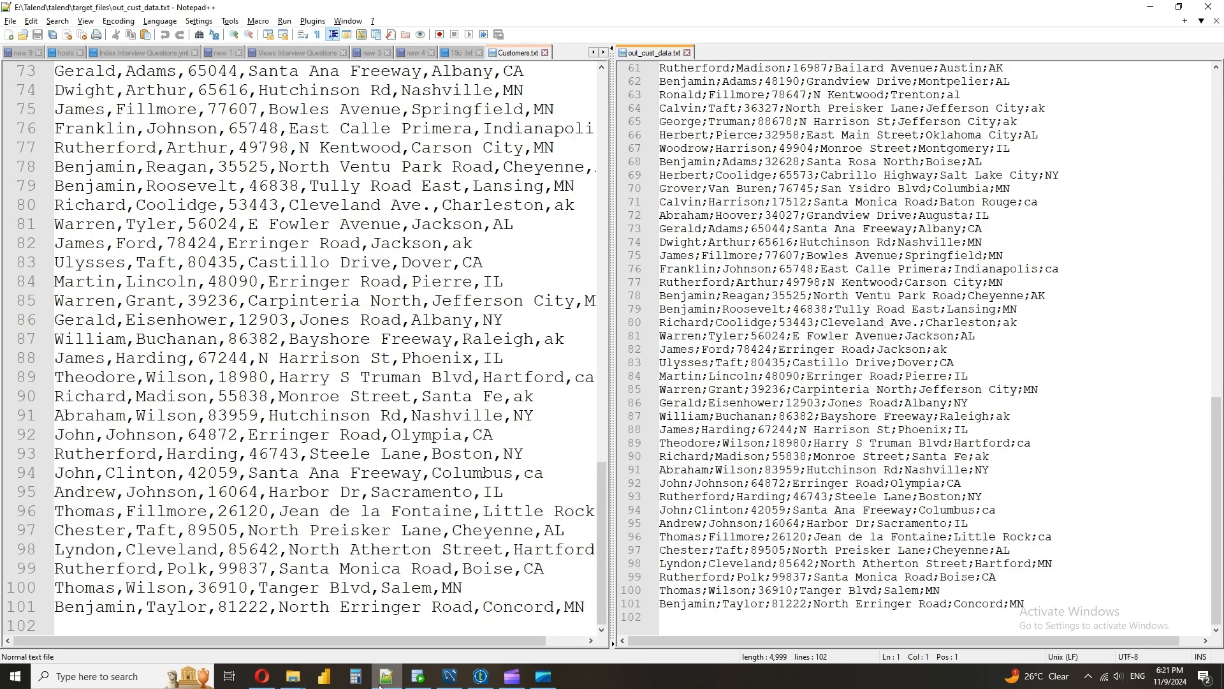
scroll(544, 187, up, 18)
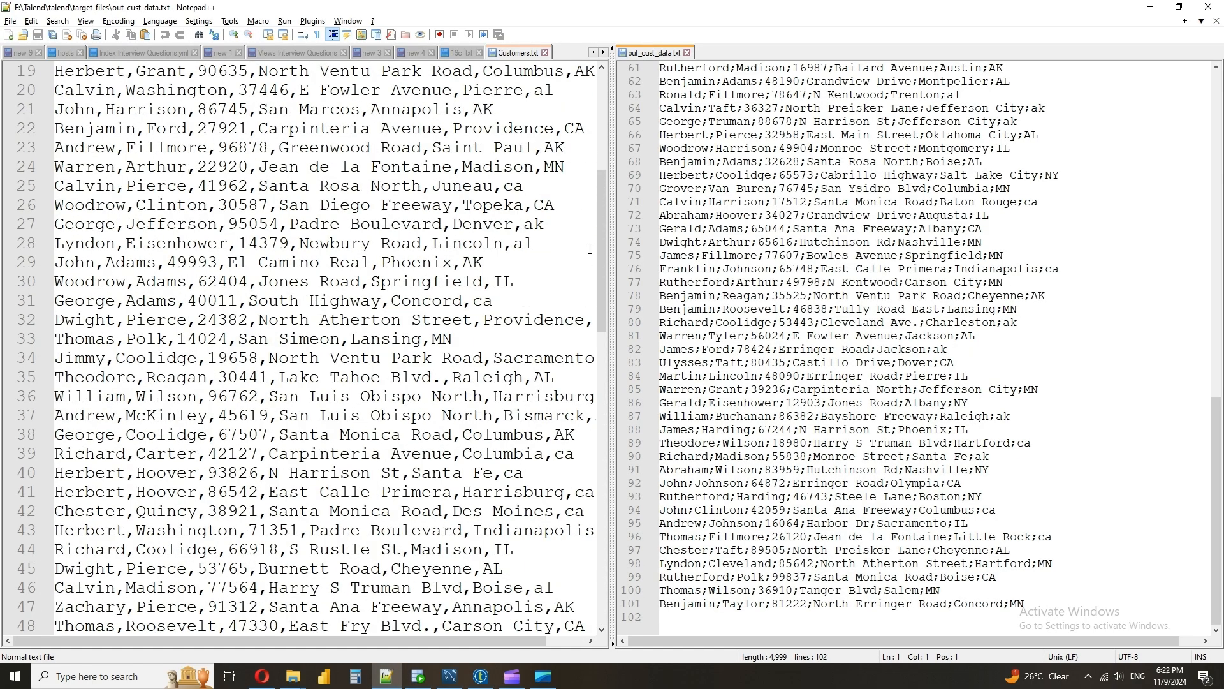
drag(602, 246, 590, 99)
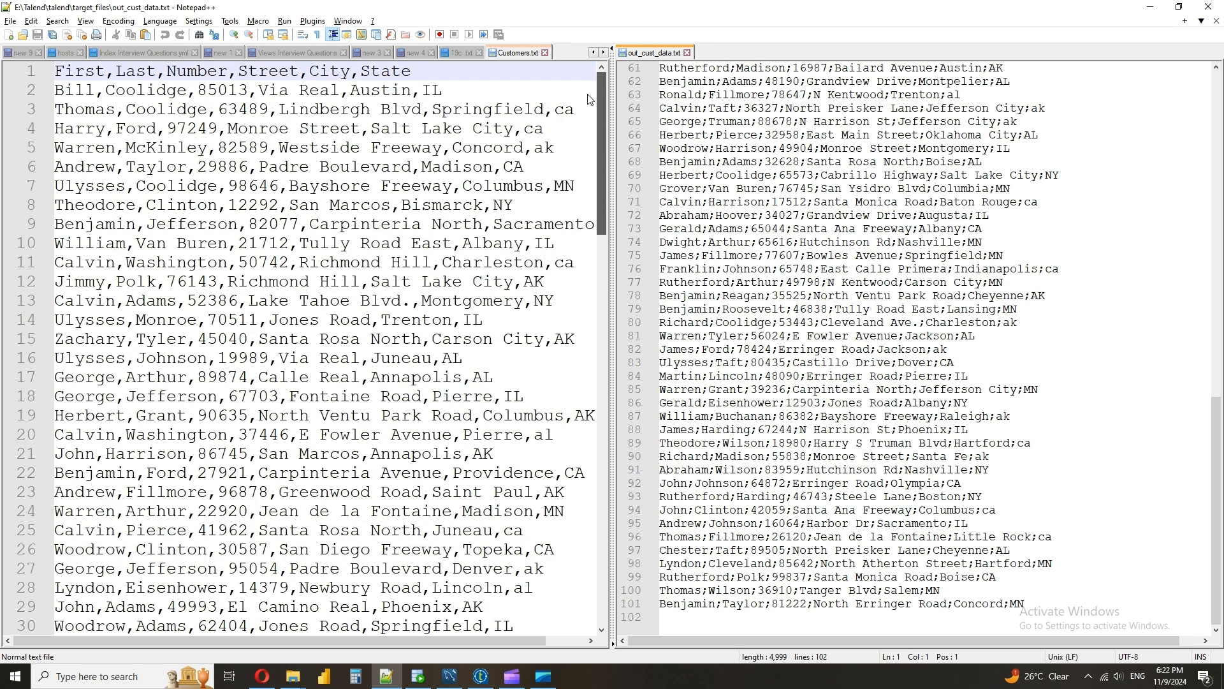
double_click(380, 75)
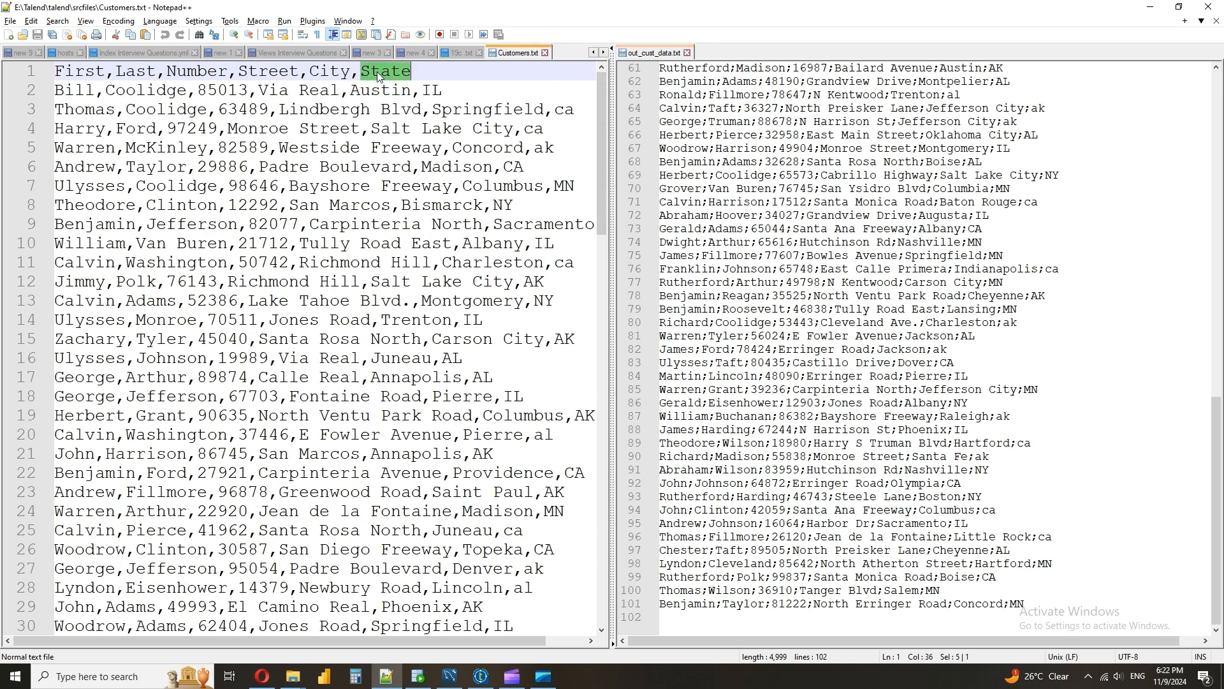
Open the tMap_1 mapping in Talend and examine the out1 filter expression row2.State.equalsIgnoreCase("ca")
click(481, 676)
double_click(537, 284)
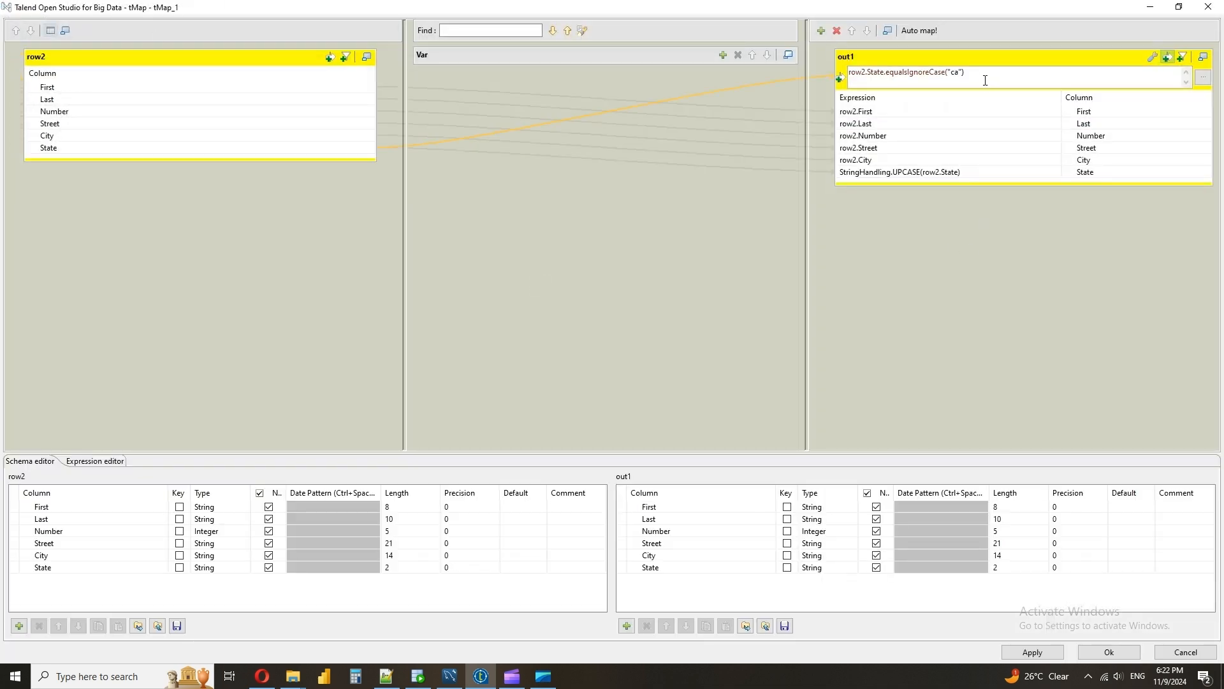
drag(986, 75, 848, 74)
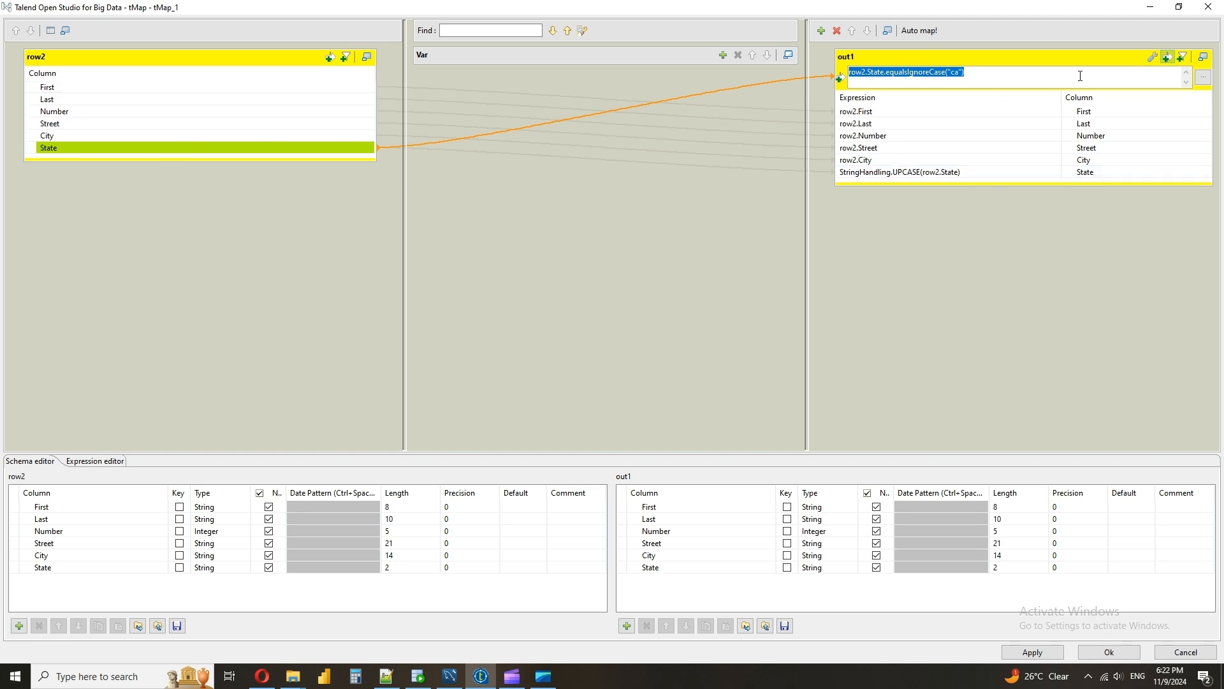
click(996, 74)
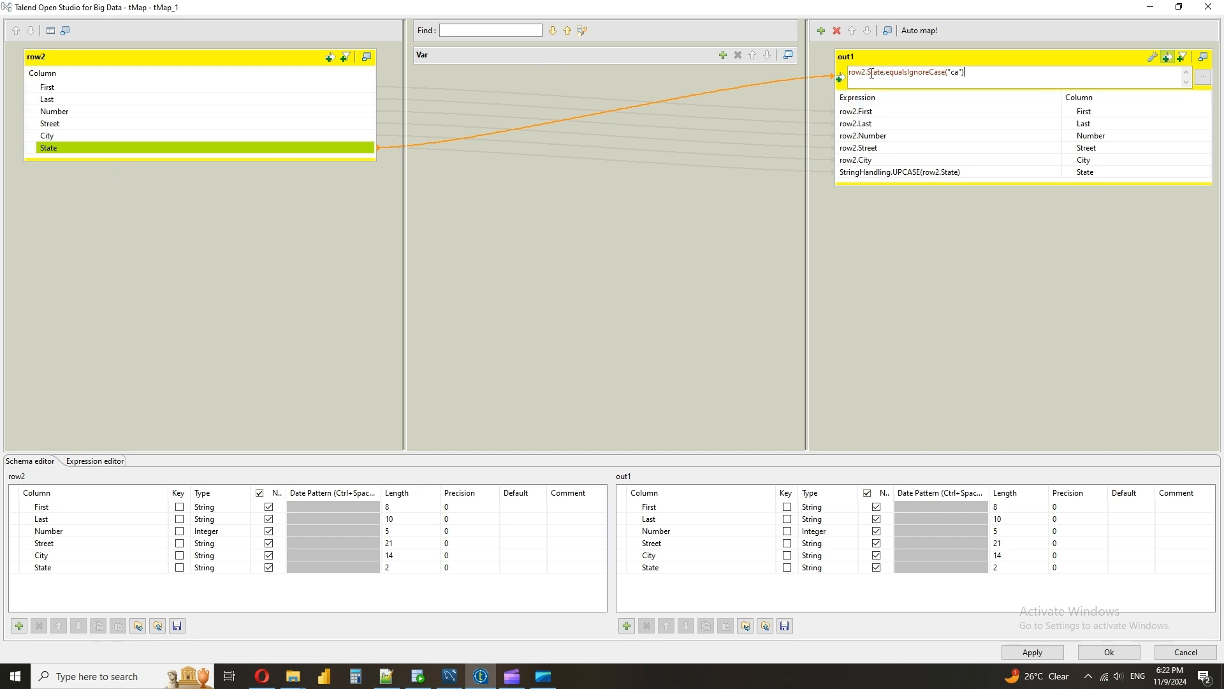
drag(887, 72, 943, 72)
Highlight the "ca" State values of either case in Customers.txt and examine the out1 State expression StringHandling.UPCASE(row2.State) in tMap_1
click(386, 676)
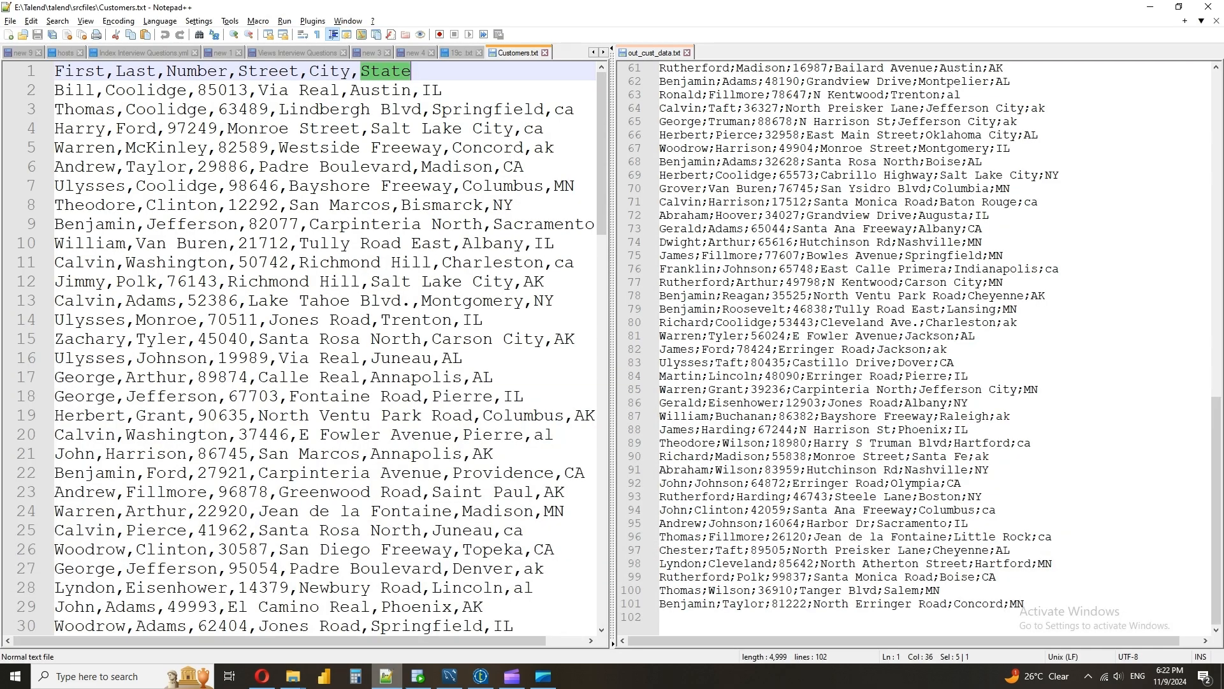
double_click(565, 262)
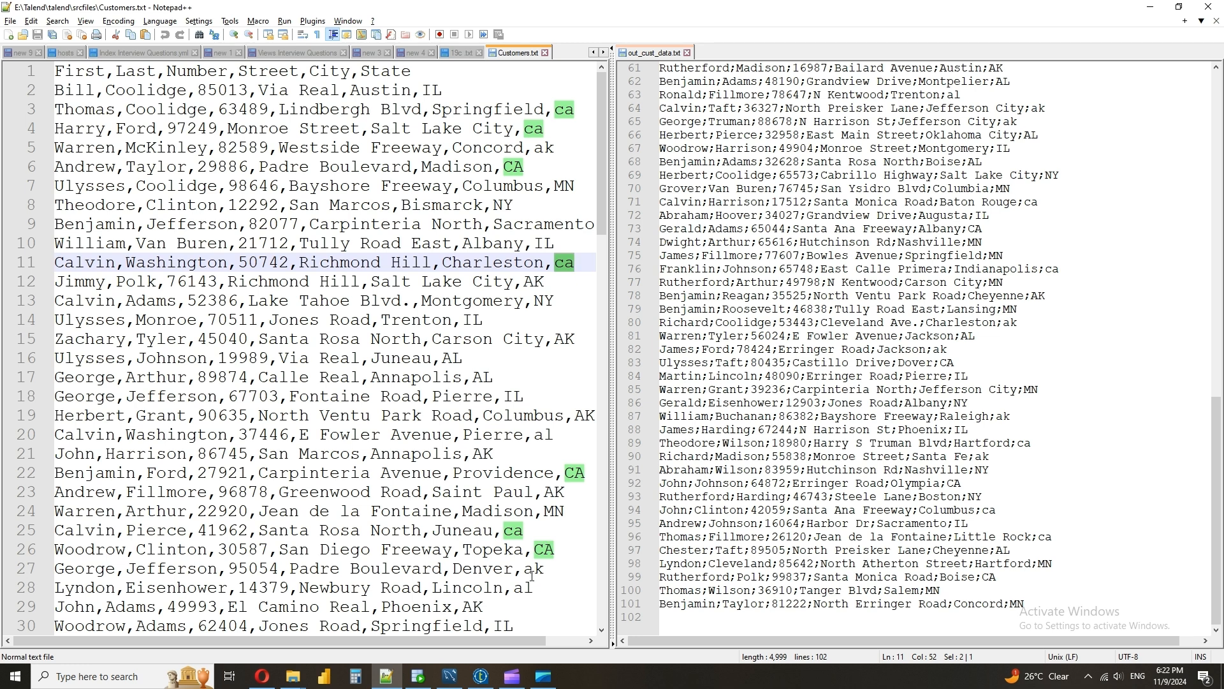
click(481, 676)
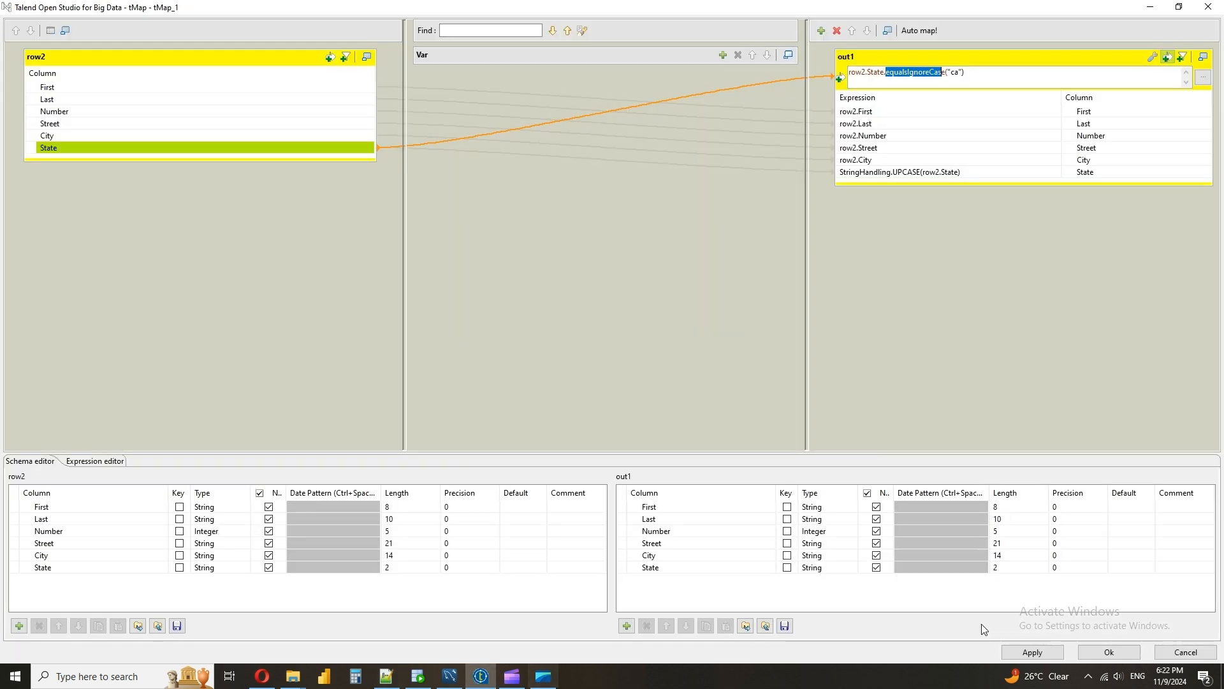
click(1098, 172)
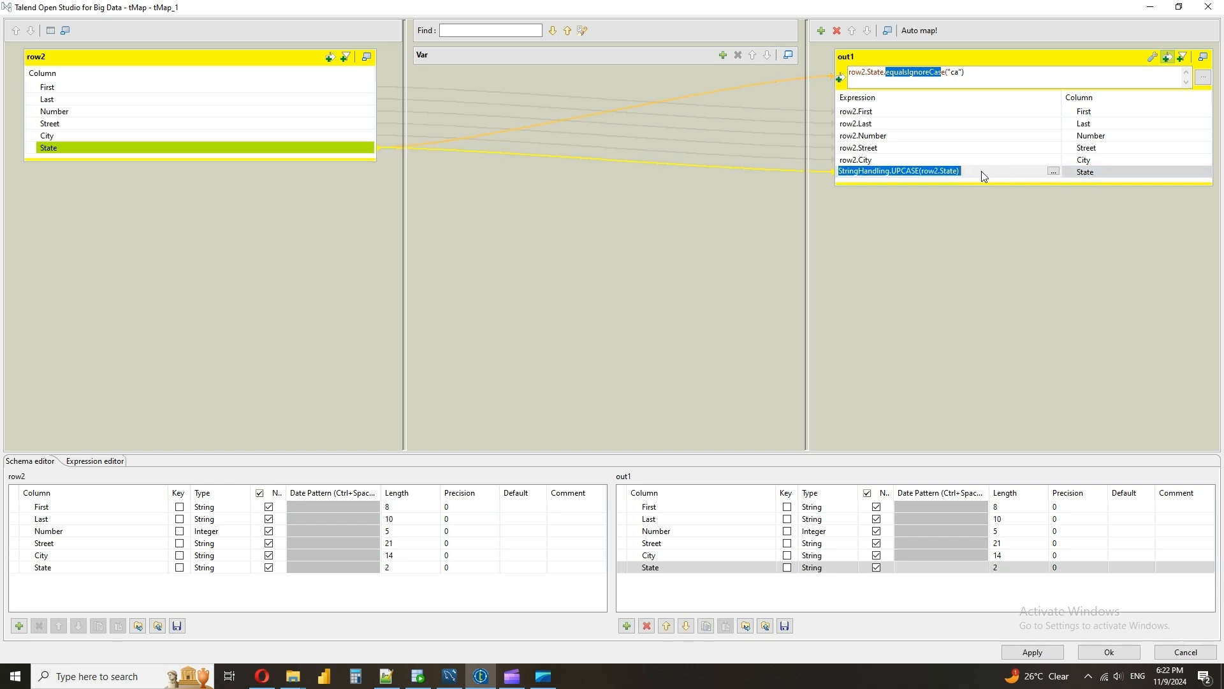
Recheck the State values in Customers.txt against the out1 filter in tMap_1 and accept the mapping
click(387, 676)
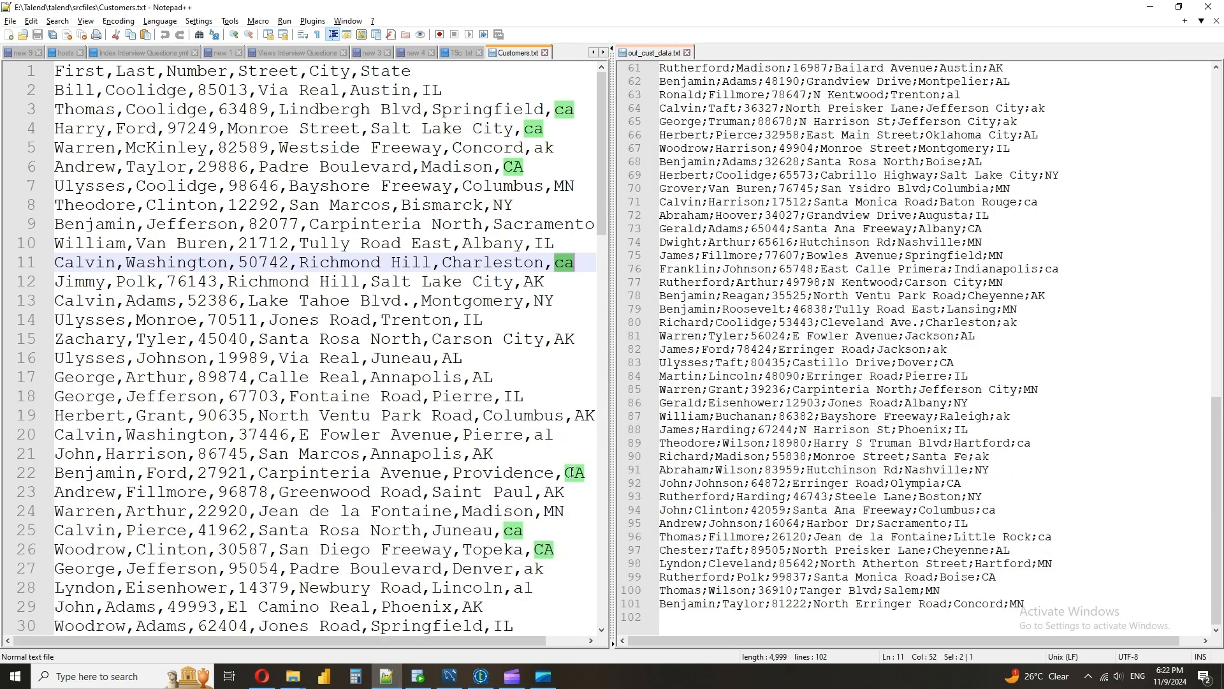
click(480, 676)
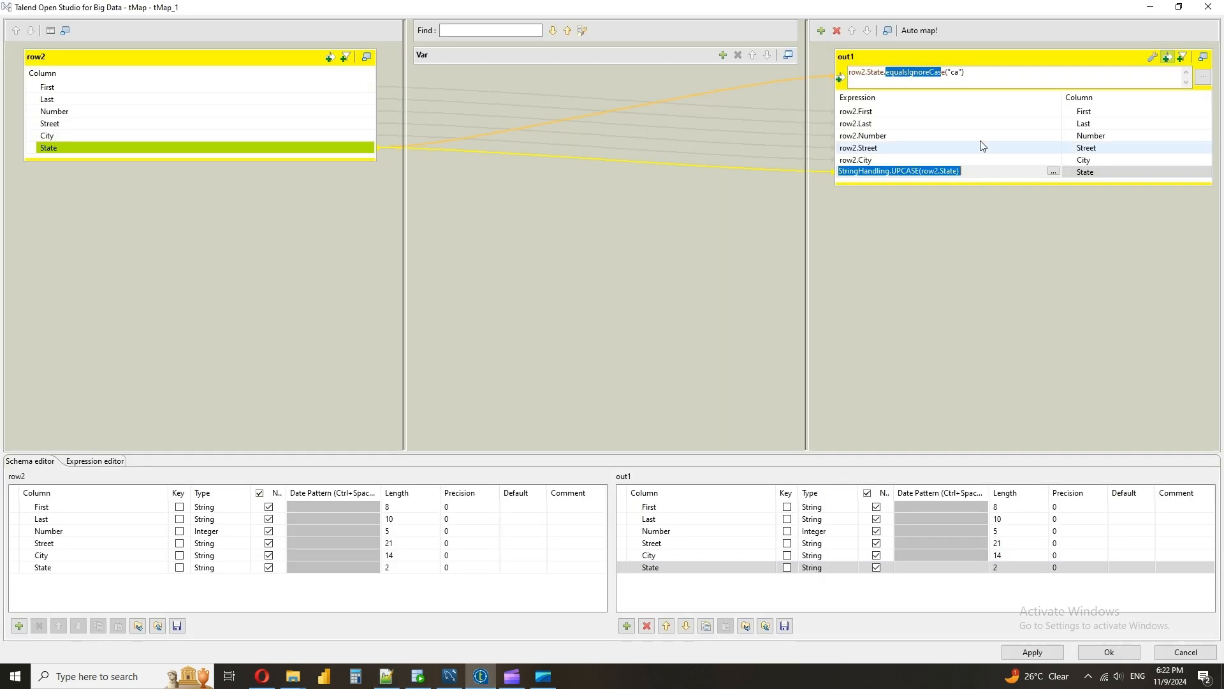
click(983, 69)
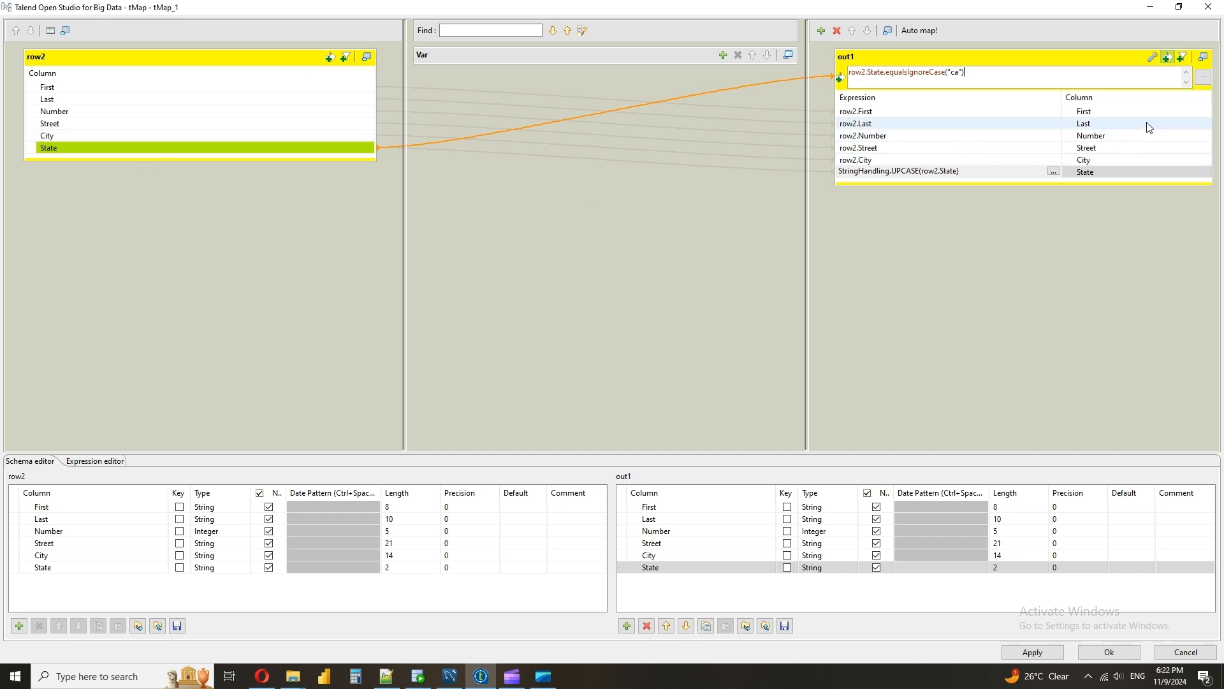
click(1104, 658)
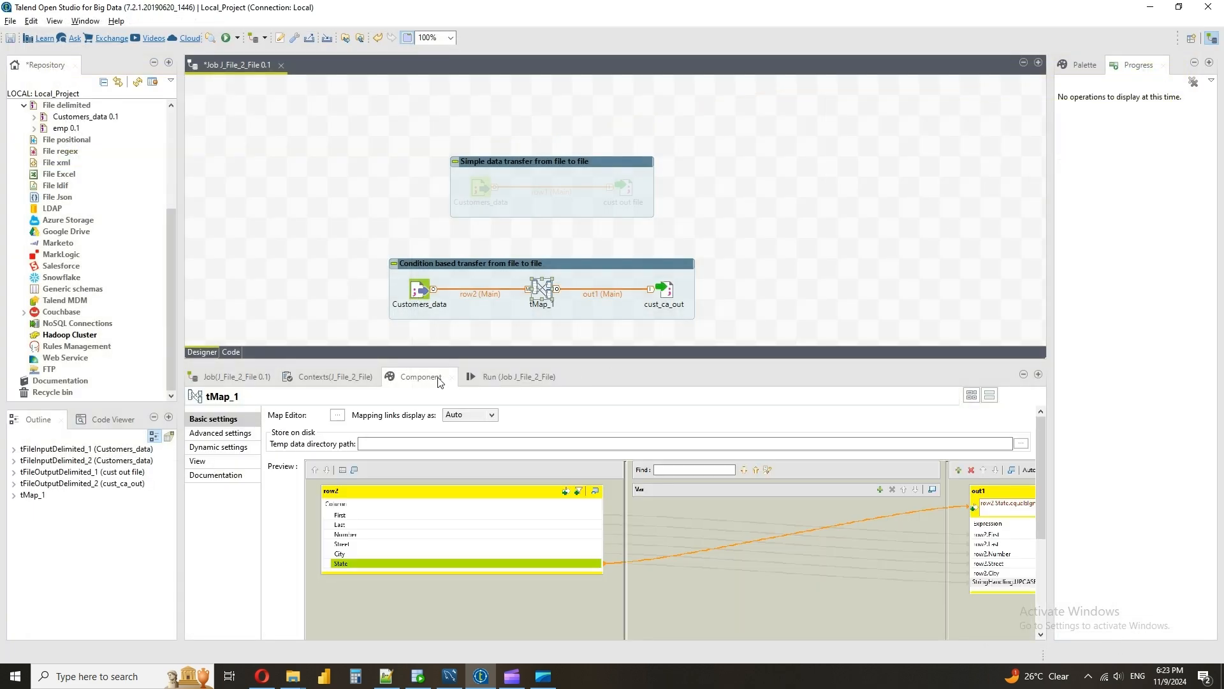
Examine the output file name of cust_ca_out and compare it with the one set for cust out file
click(520, 376)
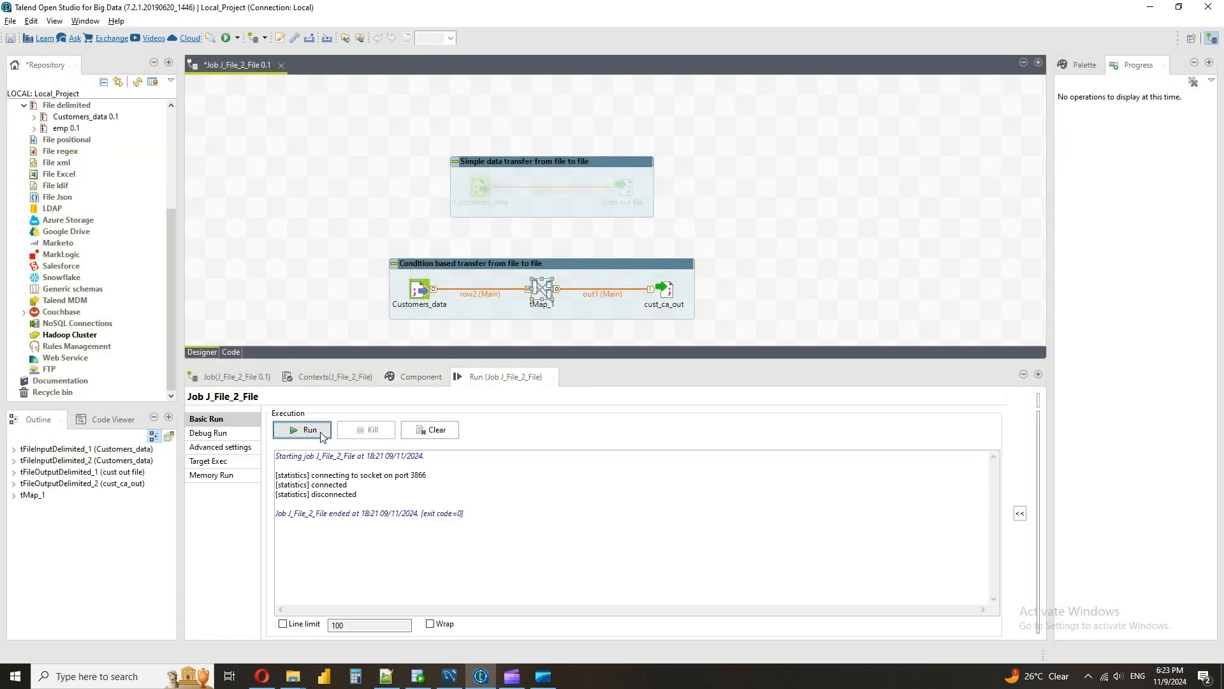
click(664, 290)
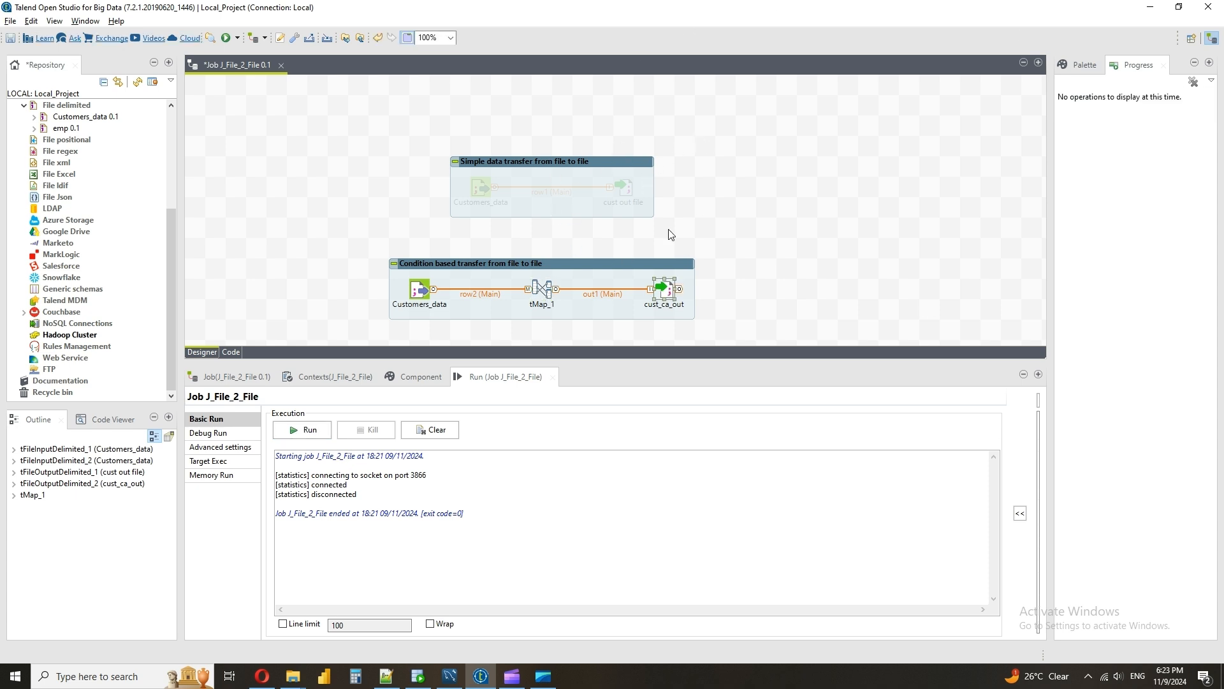
click(420, 376)
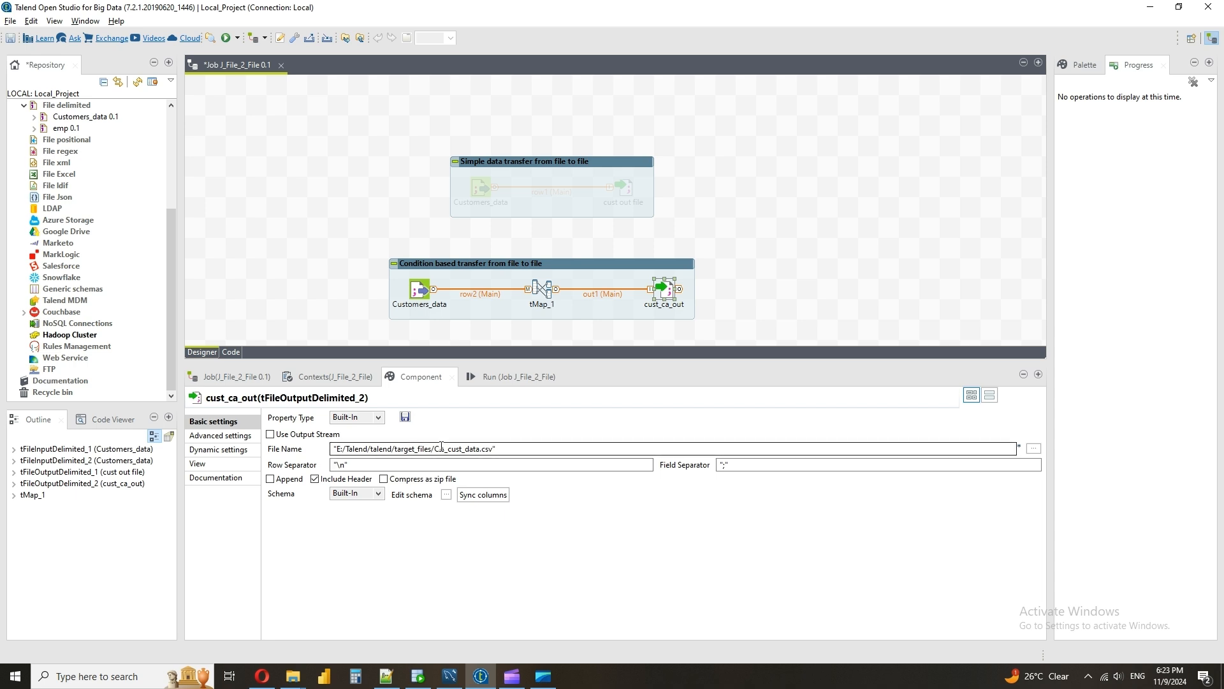
drag(494, 450, 439, 451)
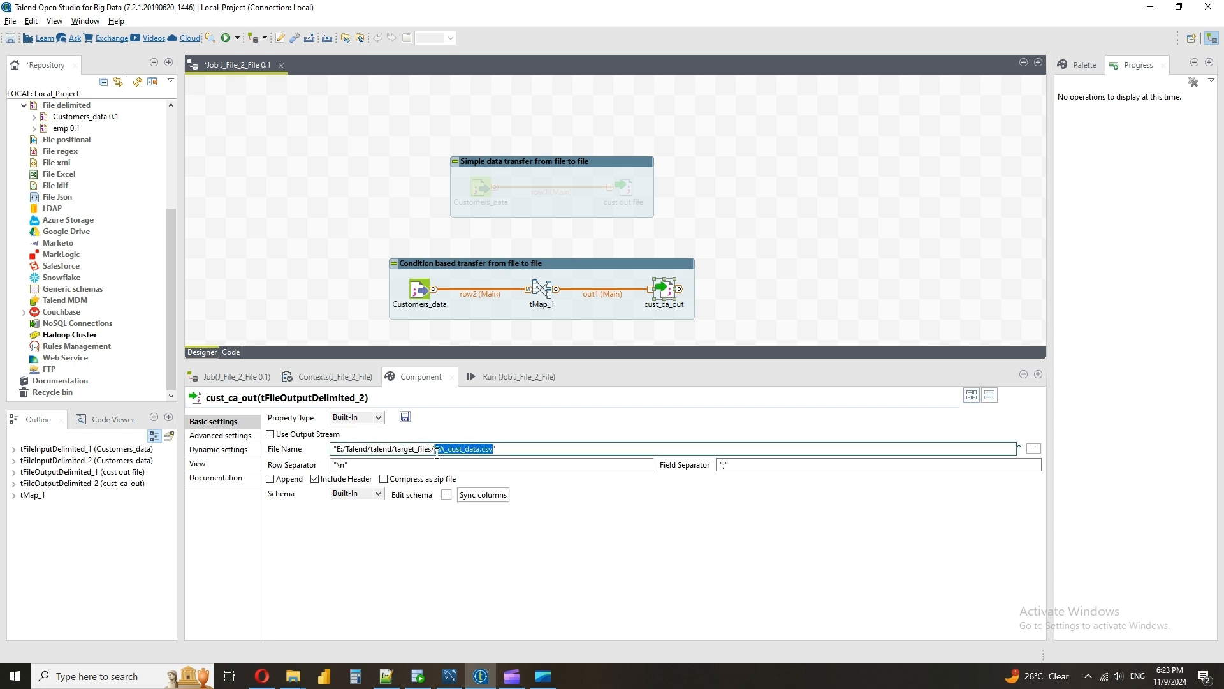
click(463, 449)
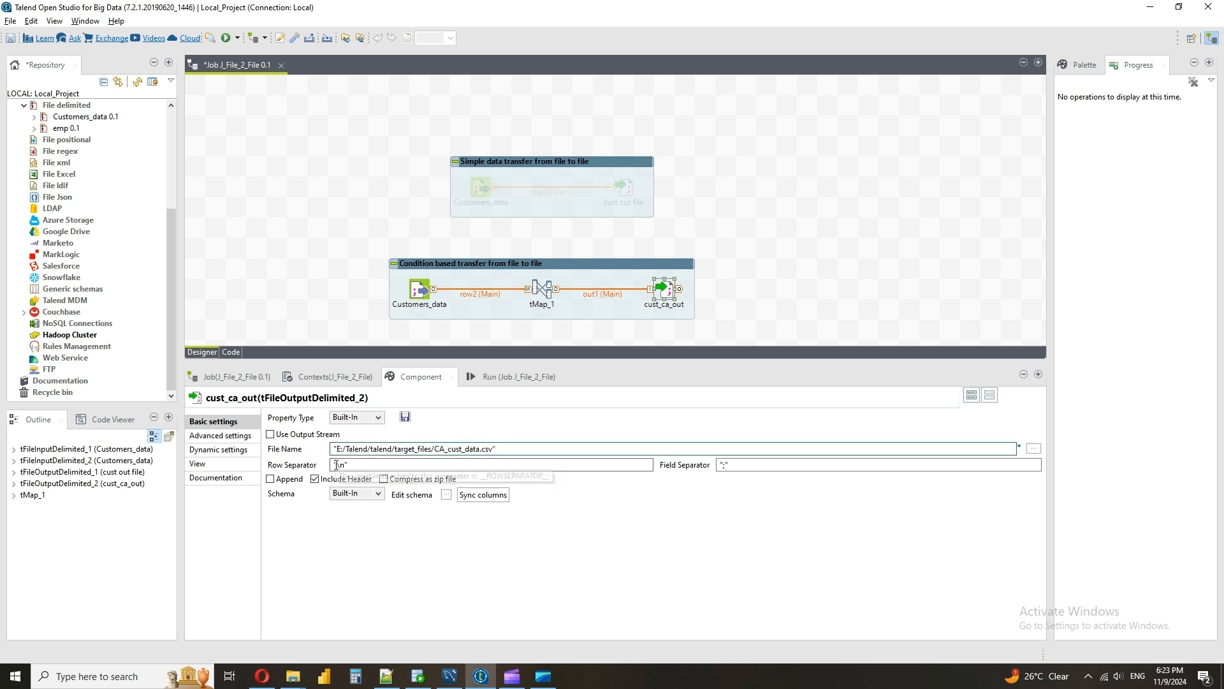
click(611, 203)
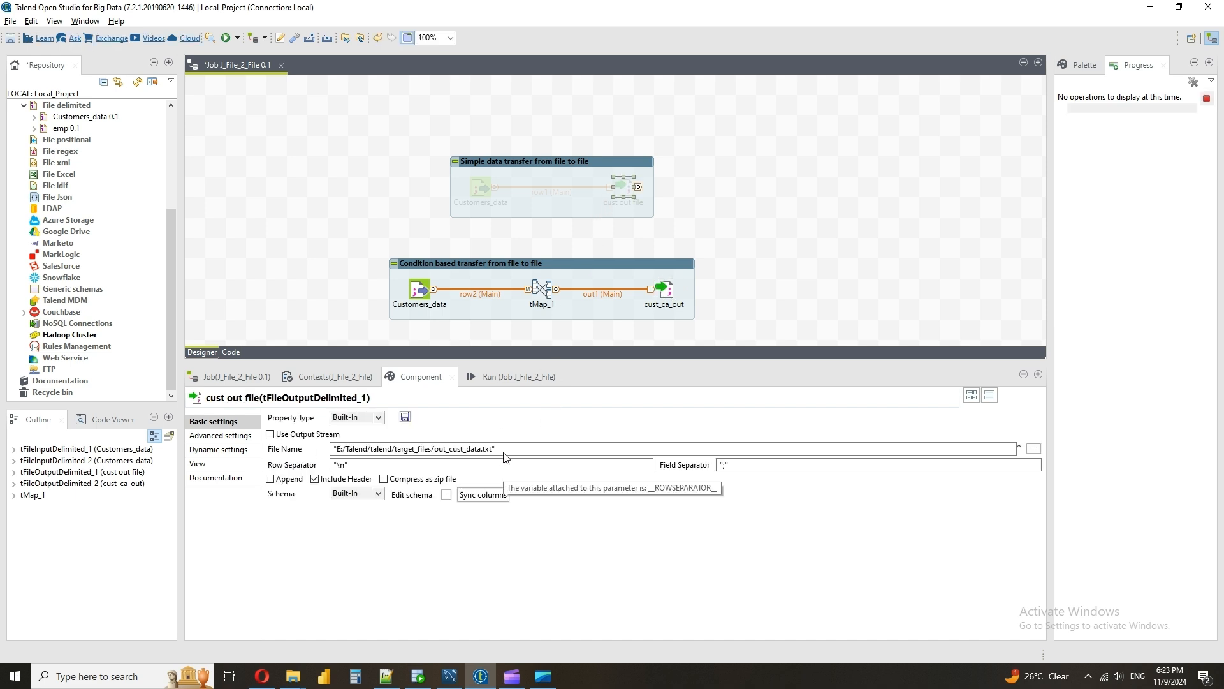
click(668, 294)
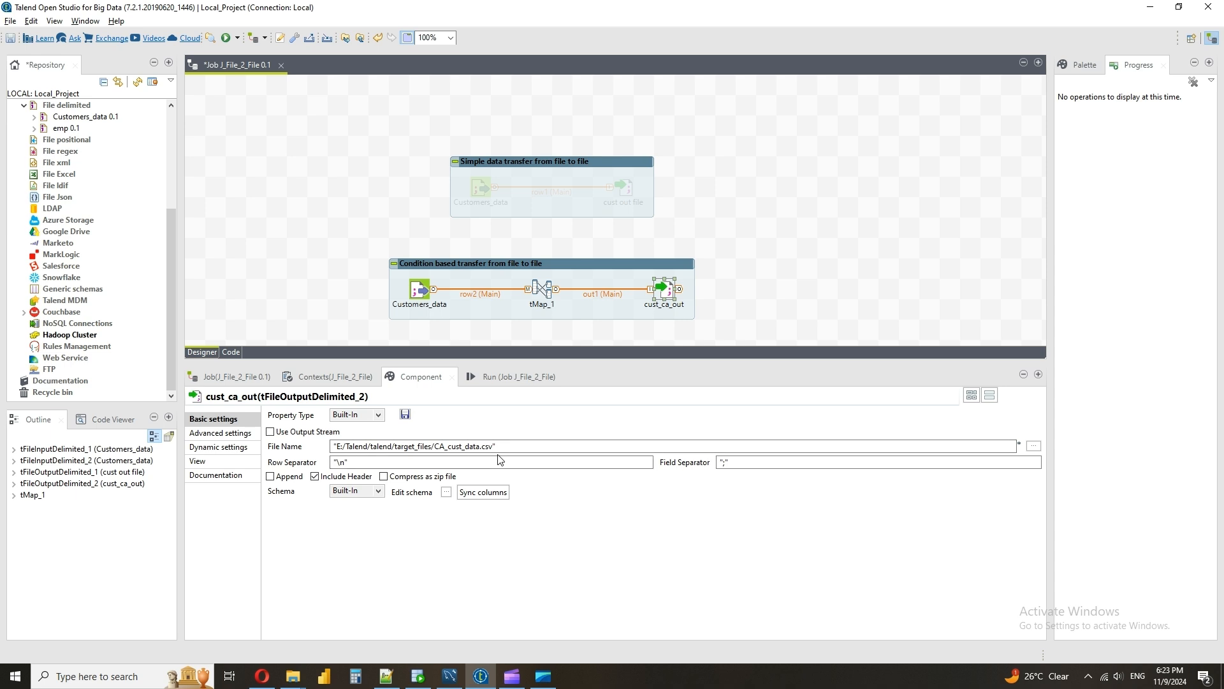
Review the field separator, schema and advanced settings of the cust_ca_out component
click(725, 462)
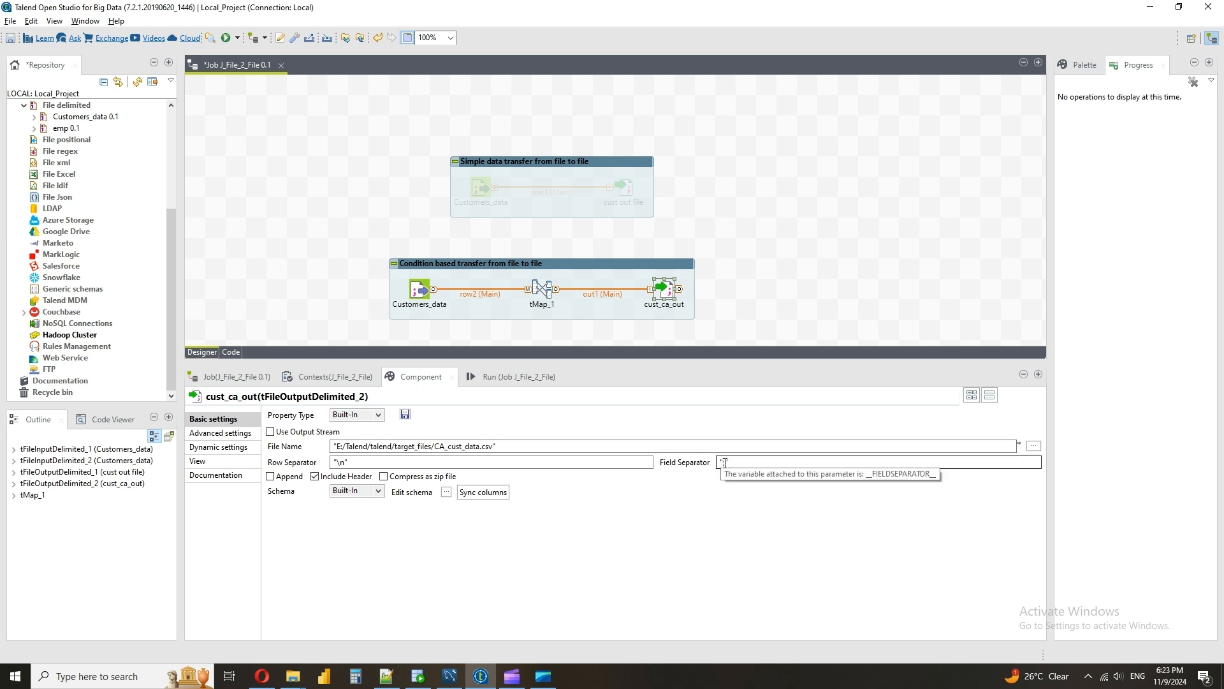
click(446, 492)
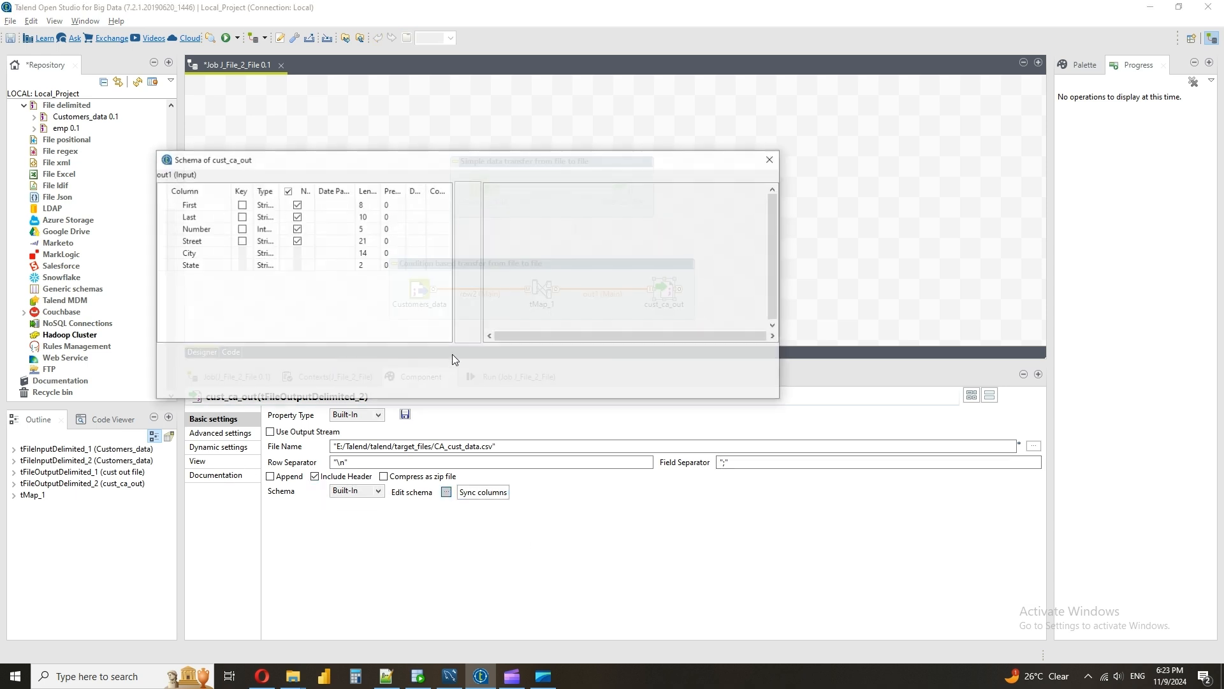
click(699, 382)
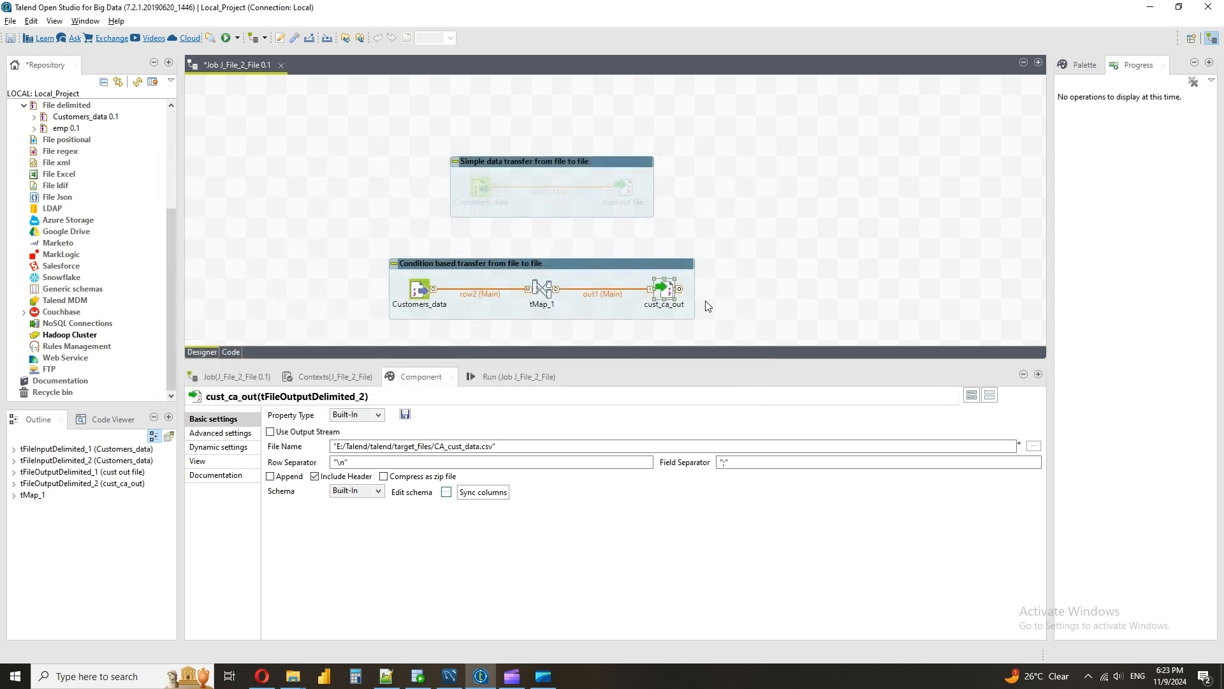
click(249, 435)
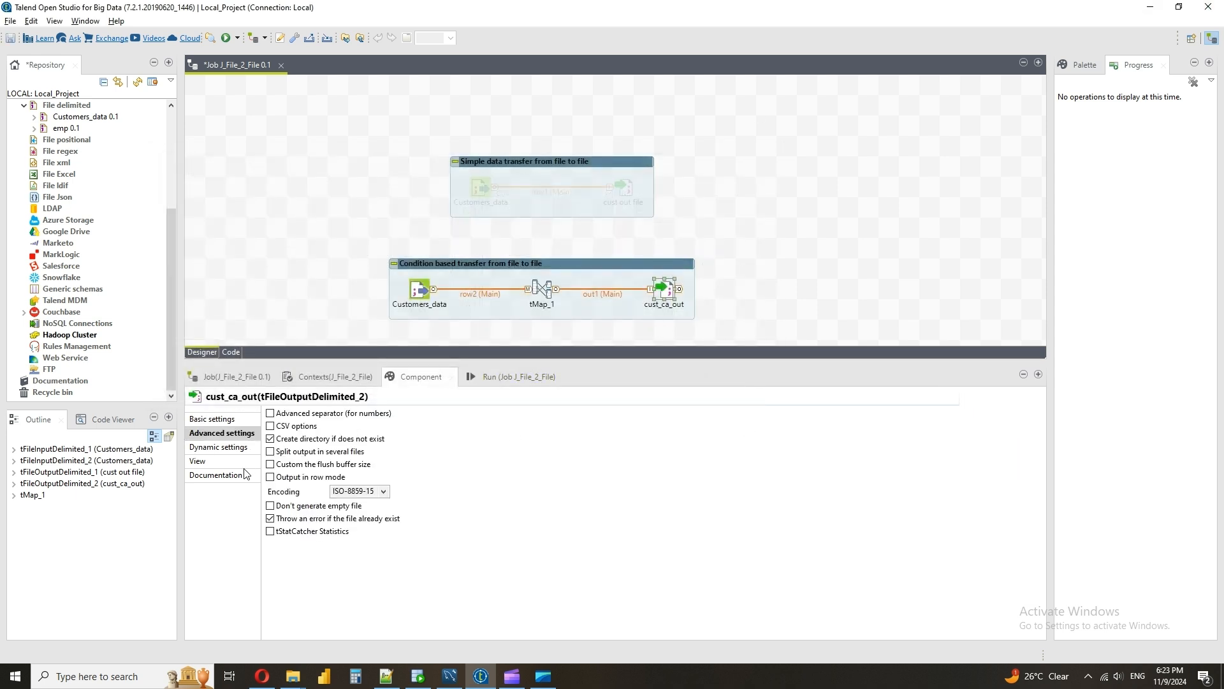
click(214, 420)
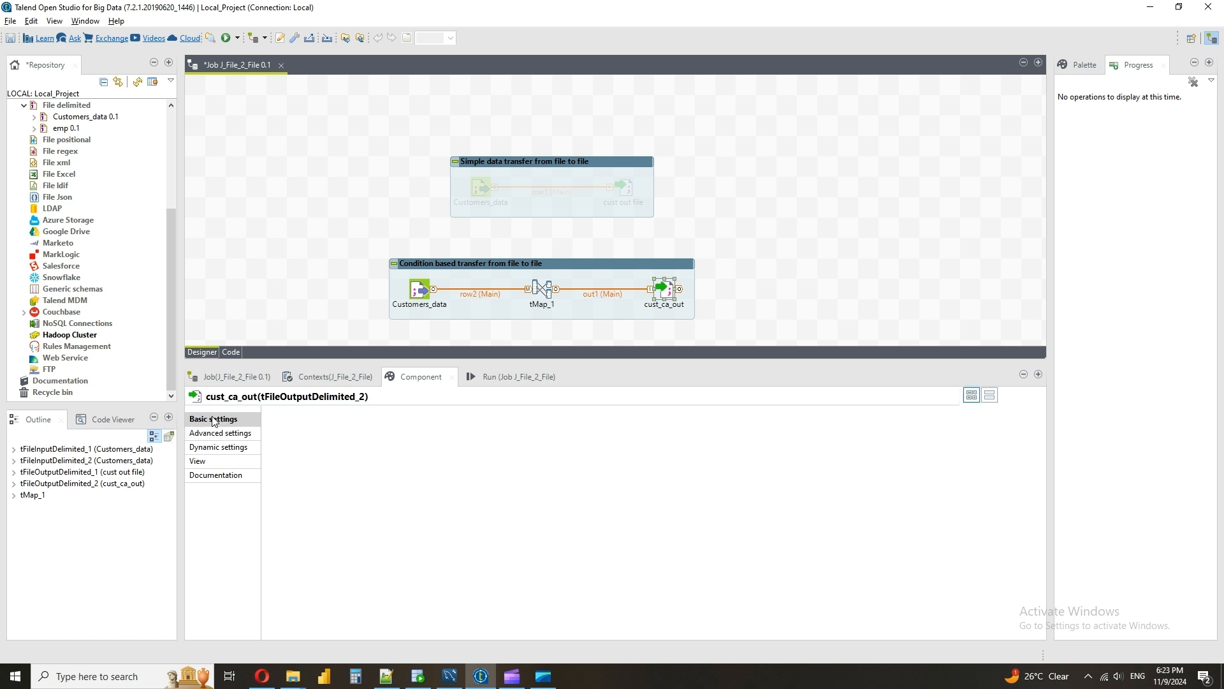
Run the J_File_2_File job and open the generated CA_cust_data.csv from target_files in Notepad++
click(504, 376)
click(302, 430)
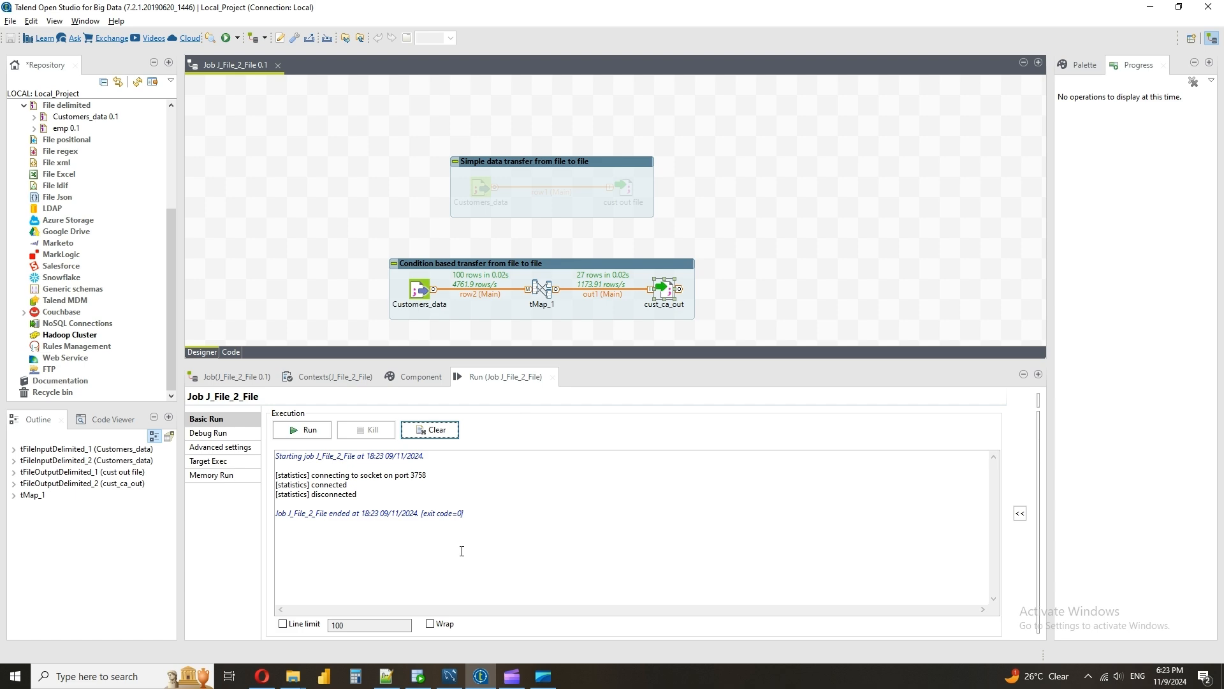
mouse_move(293, 676)
click(264, 644)
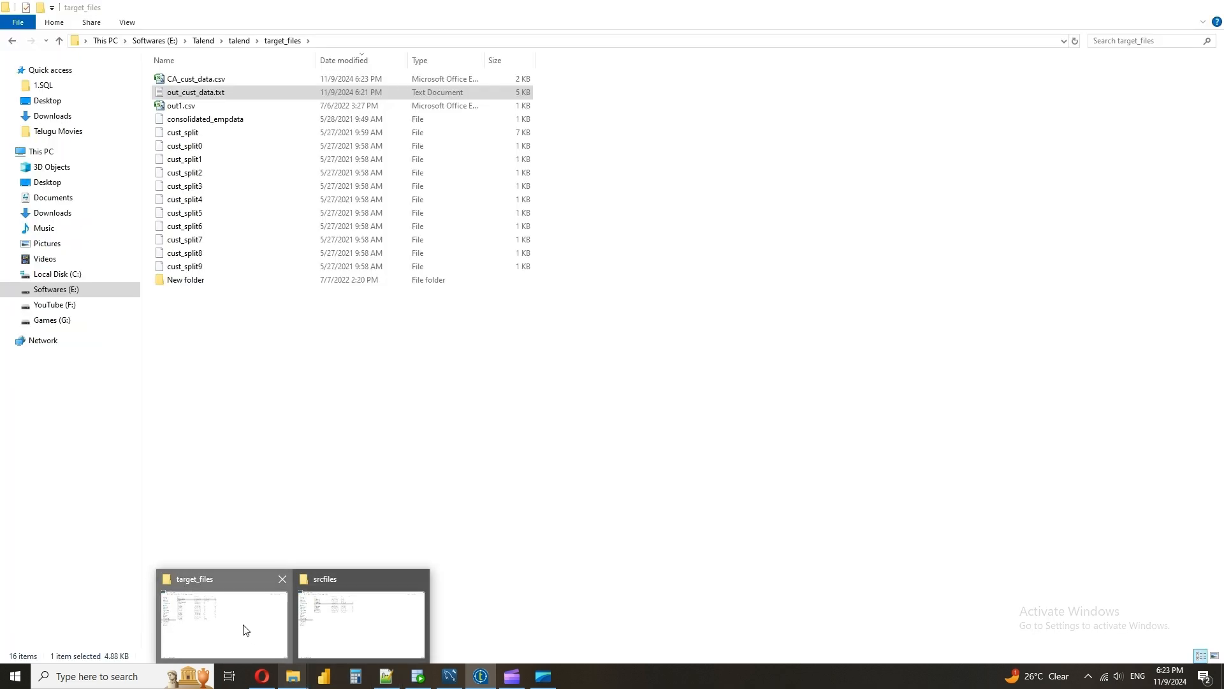
right_click(217, 80)
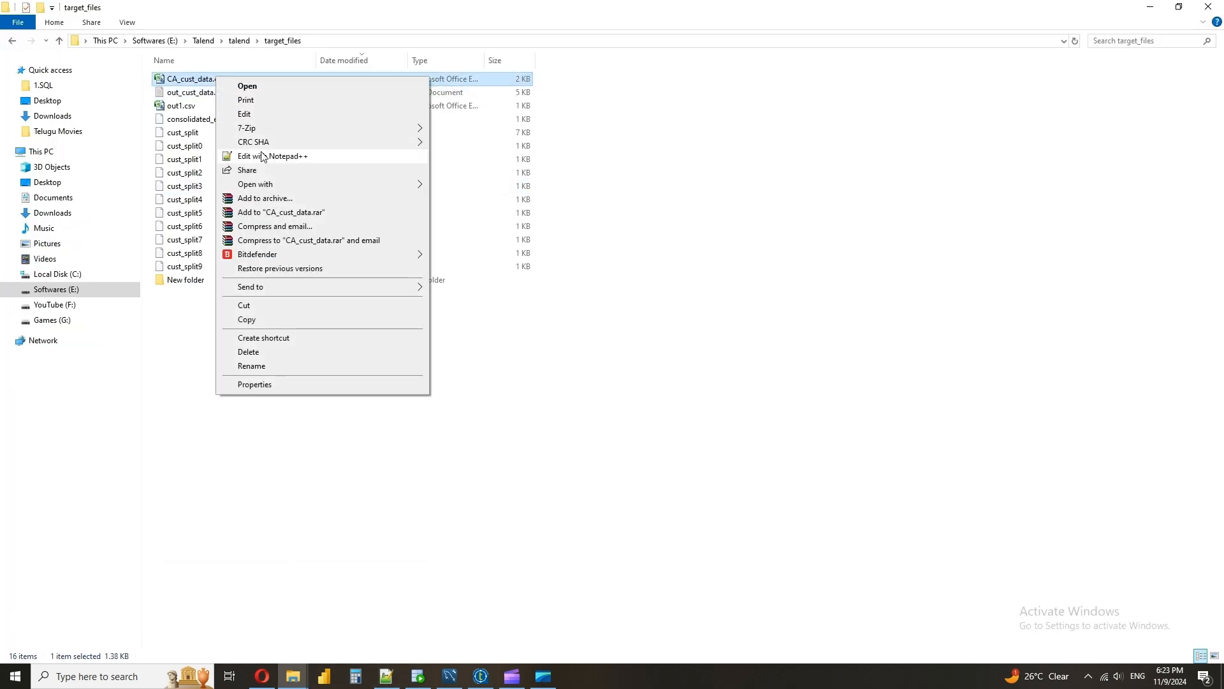
click(269, 155)
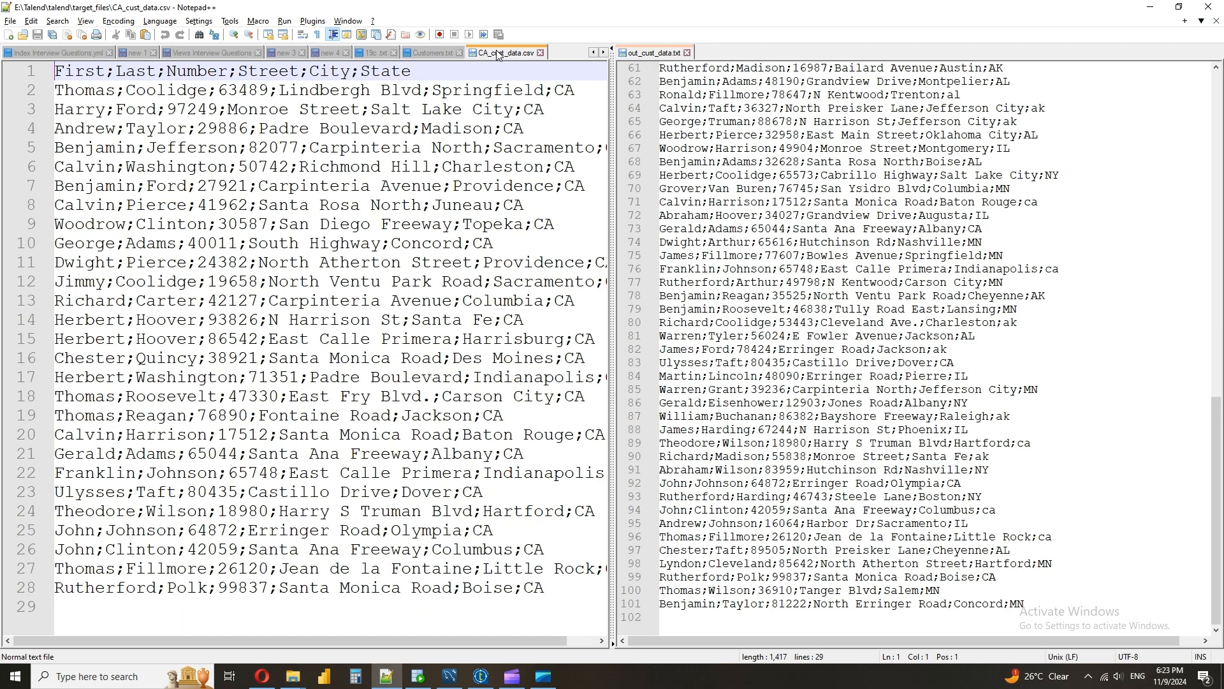
Place CA_cust_data.csv in the view beside Customers.txt and compare the State values of matching records
drag(501, 54, 710, 109)
click(453, 127)
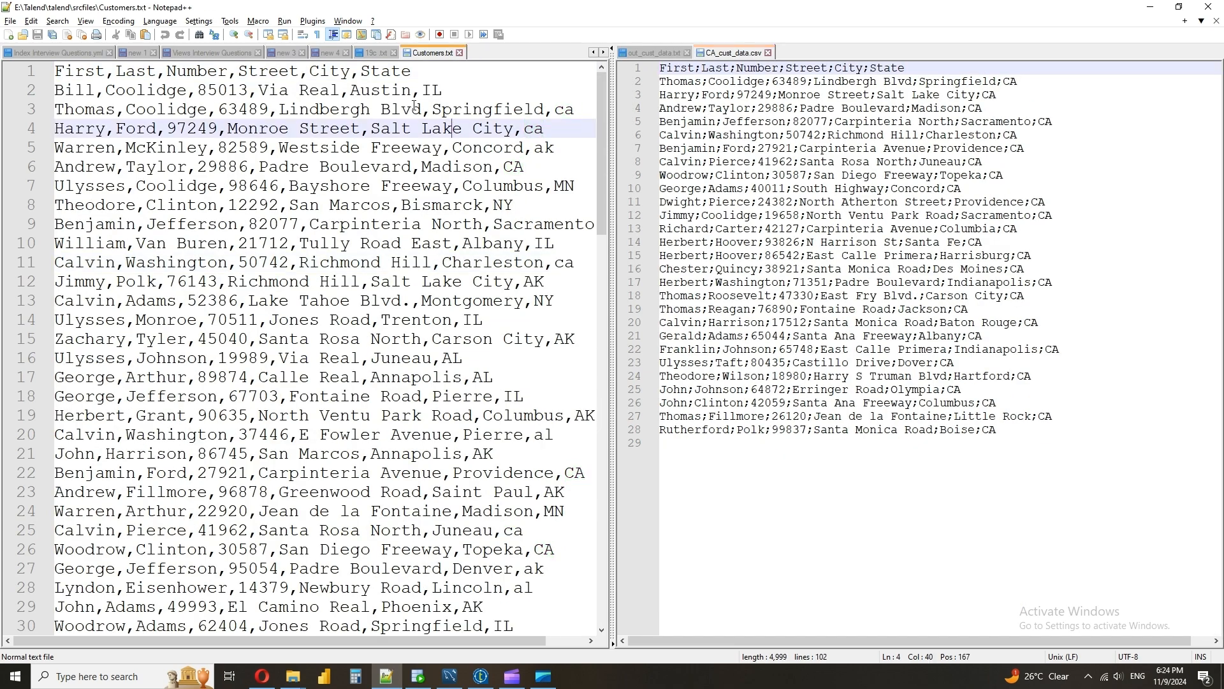
drag(606, 215, 572, 681)
double_click(1046, 416)
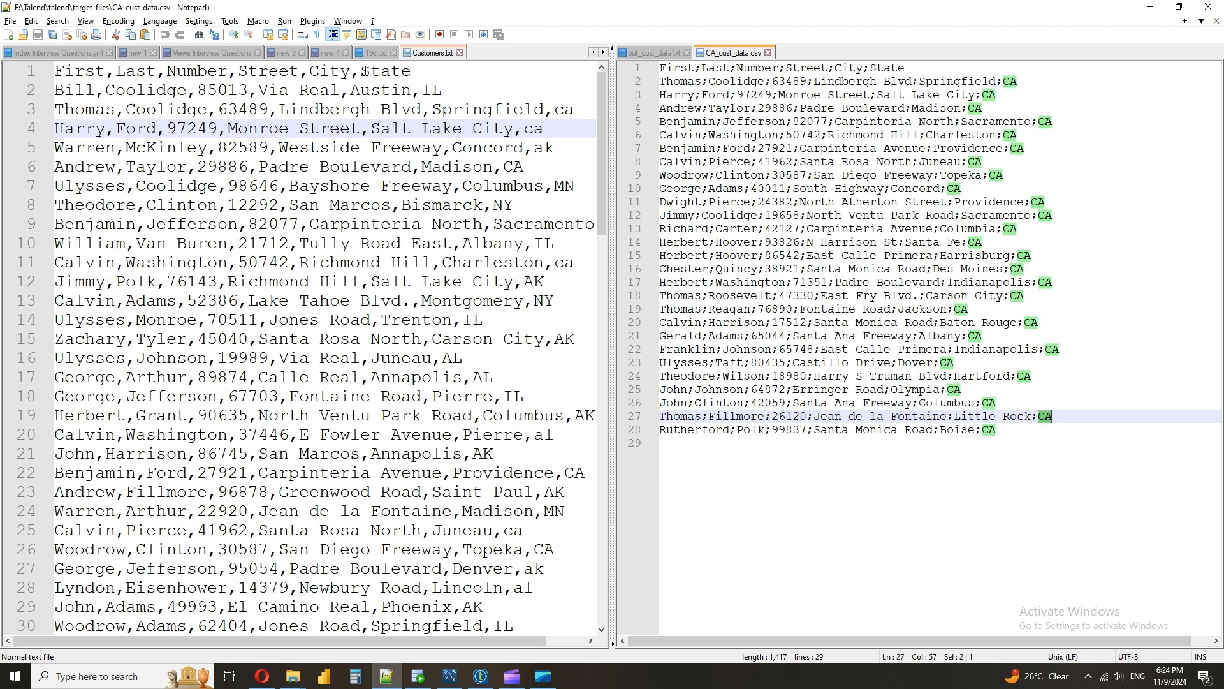
double_click(73, 108)
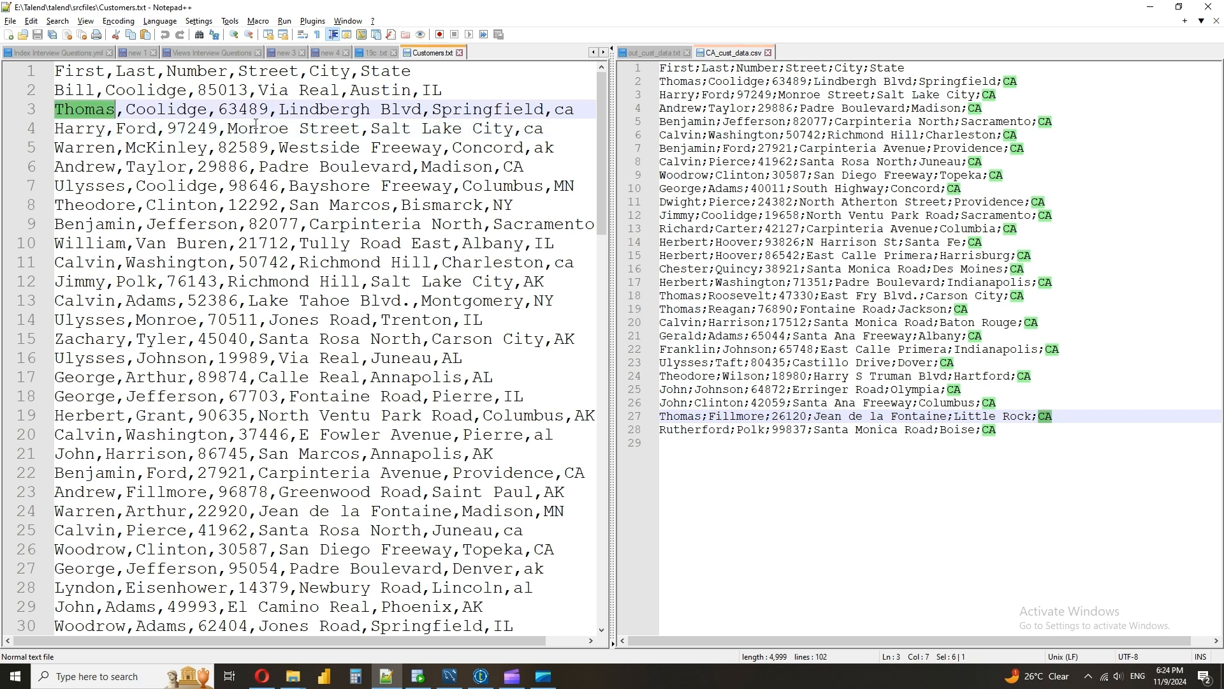
double_click(564, 110)
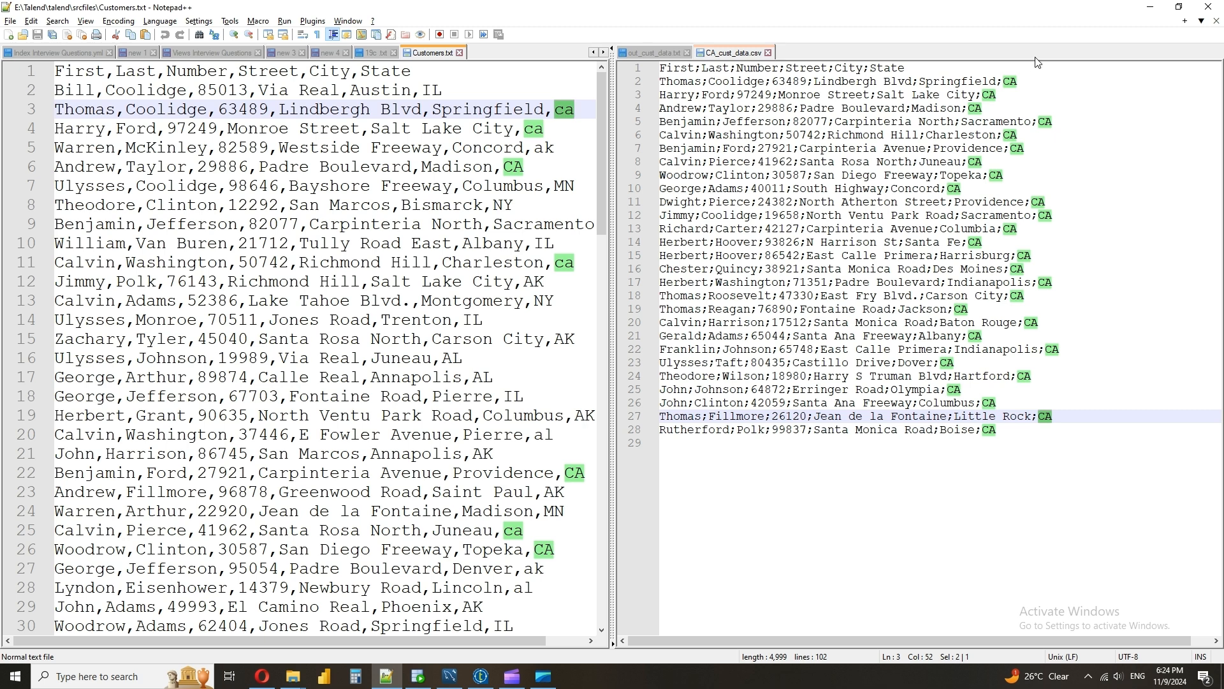
click(1005, 80)
double_click(1014, 81)
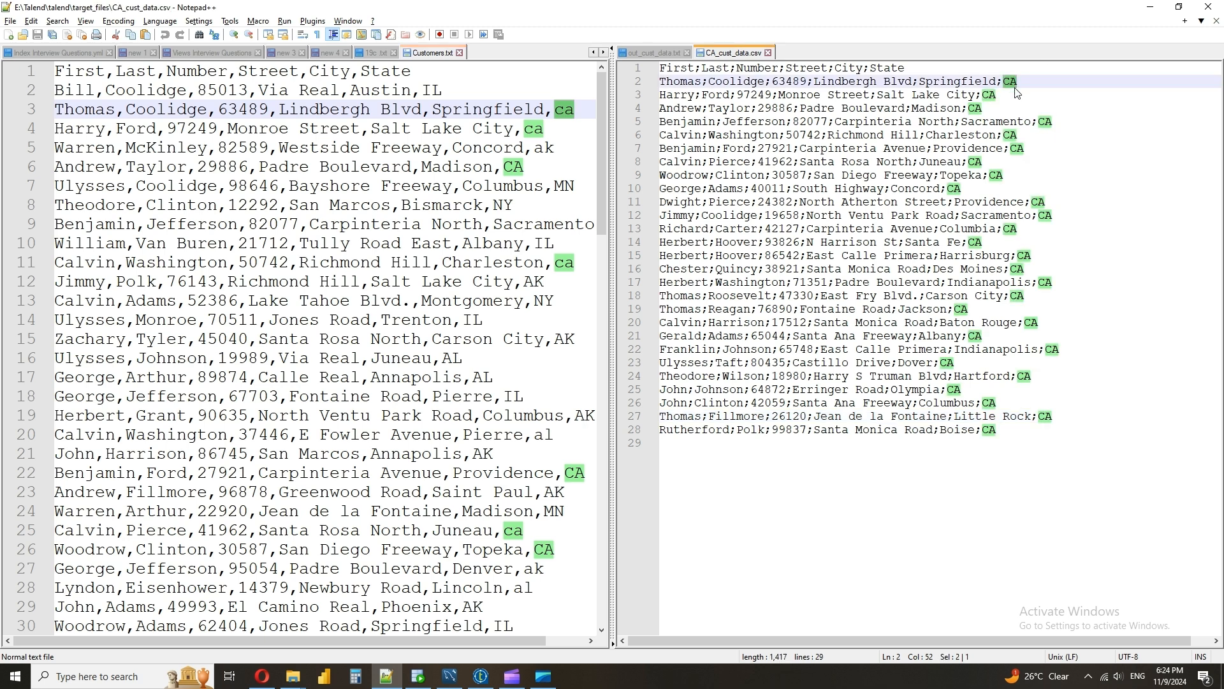
Back in Talend, negate the out1 filter in tMap_1 to !row2.State.equalsIgnoreCase("ca")
click(486, 681)
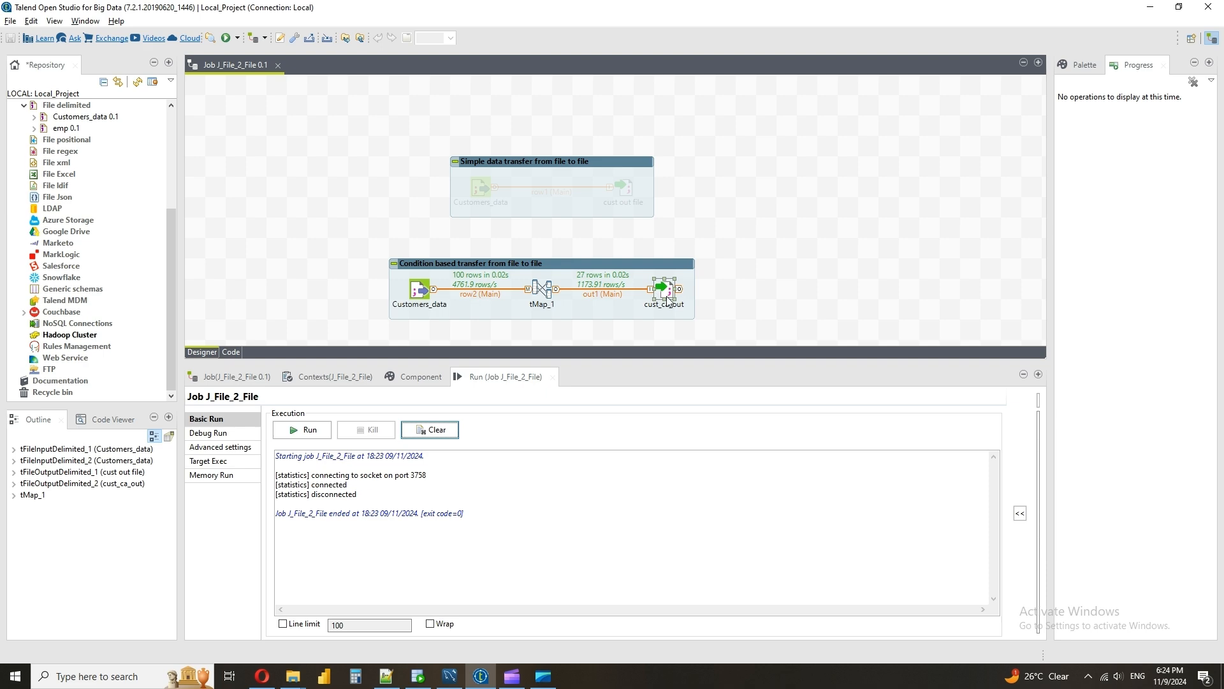
double_click(542, 288)
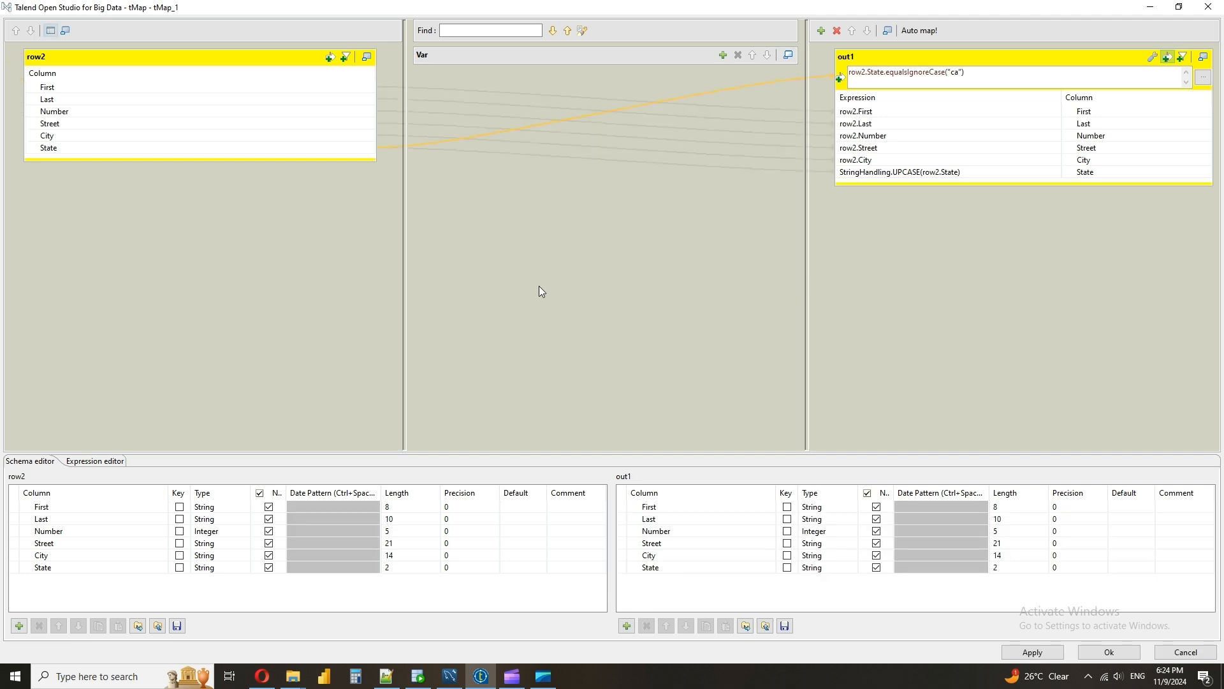
click(853, 72)
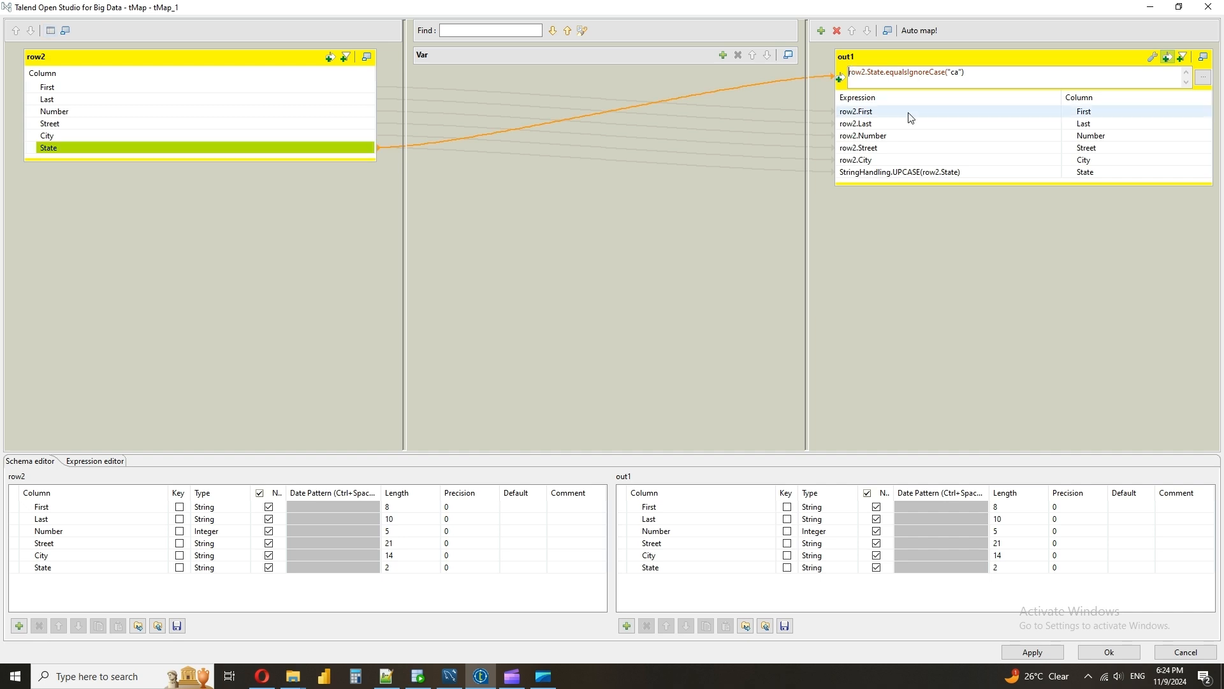
text(!)
Highlight the "AK" State values in Customers.txt and accept the edited tMap_1 mapping in Talend
click(386, 678)
double_click(563, 345)
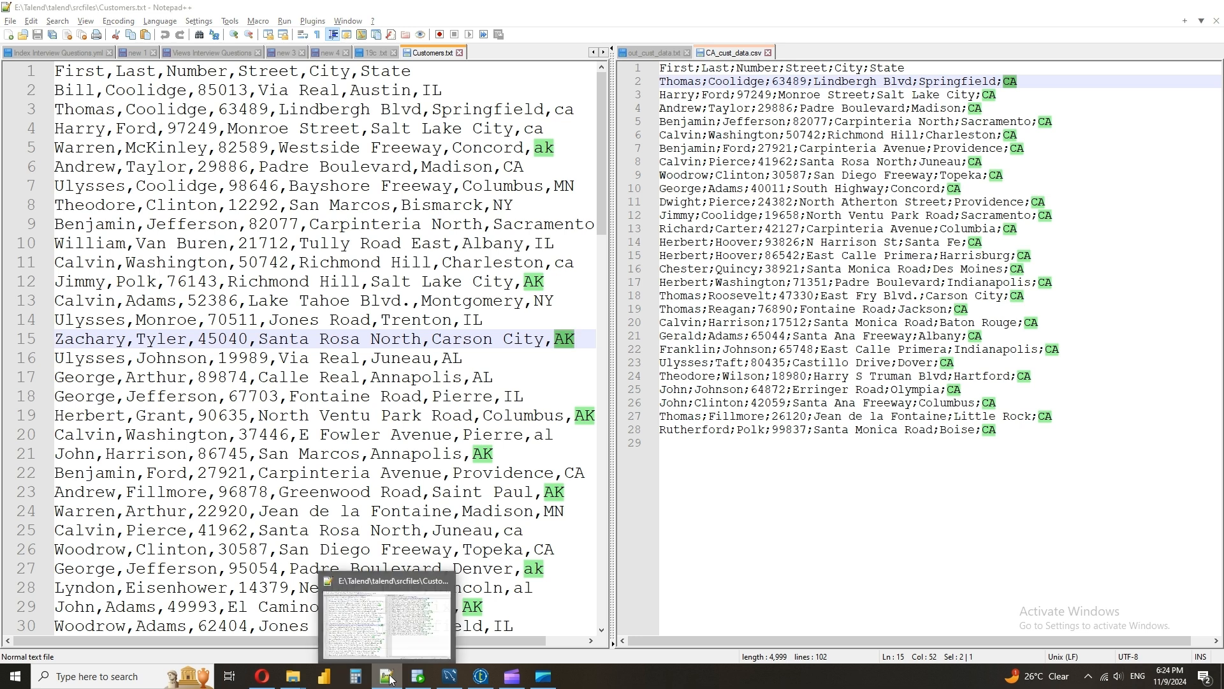
click(481, 678)
drag(979, 78, 849, 72)
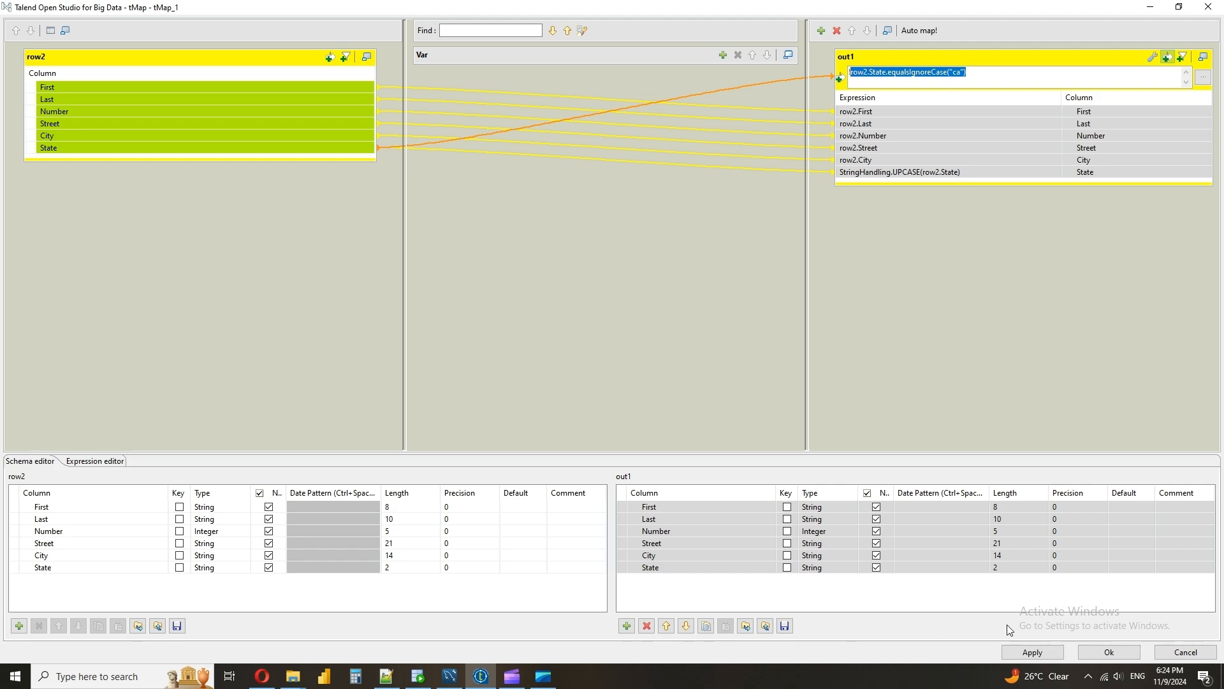
click(1108, 652)
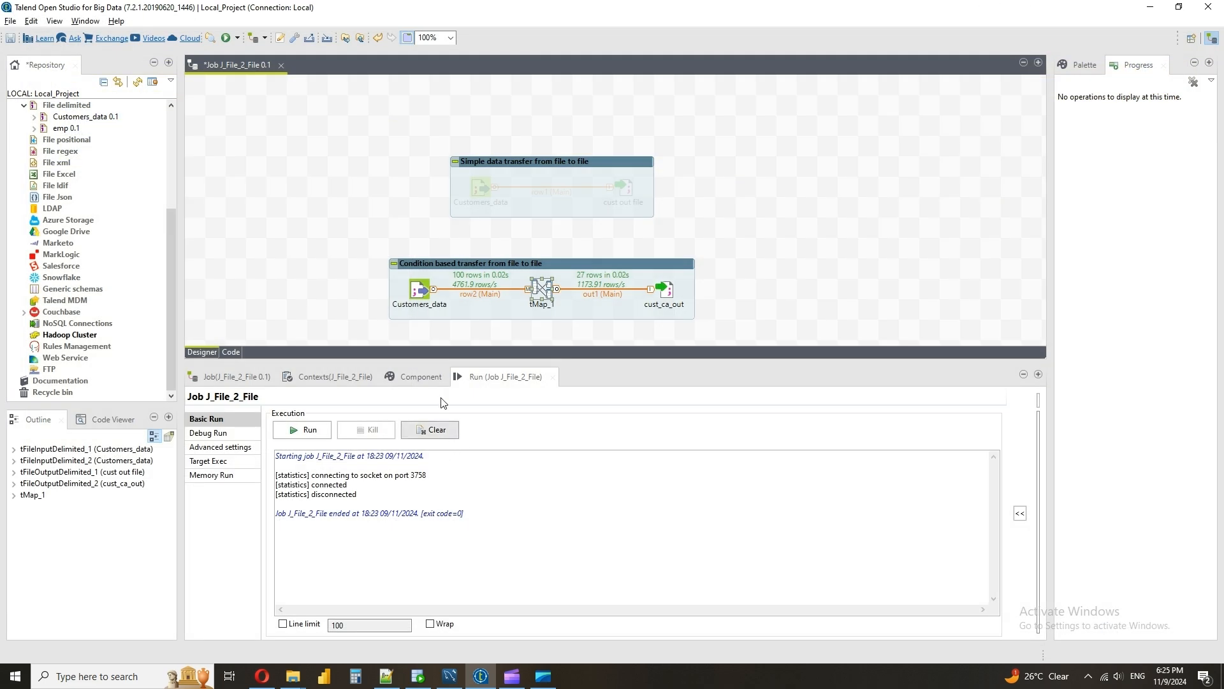
Set the cust_ca_out output file name to "E:/Talend/talend/target_files/Not_CA_cust_data.csv"
click(666, 292)
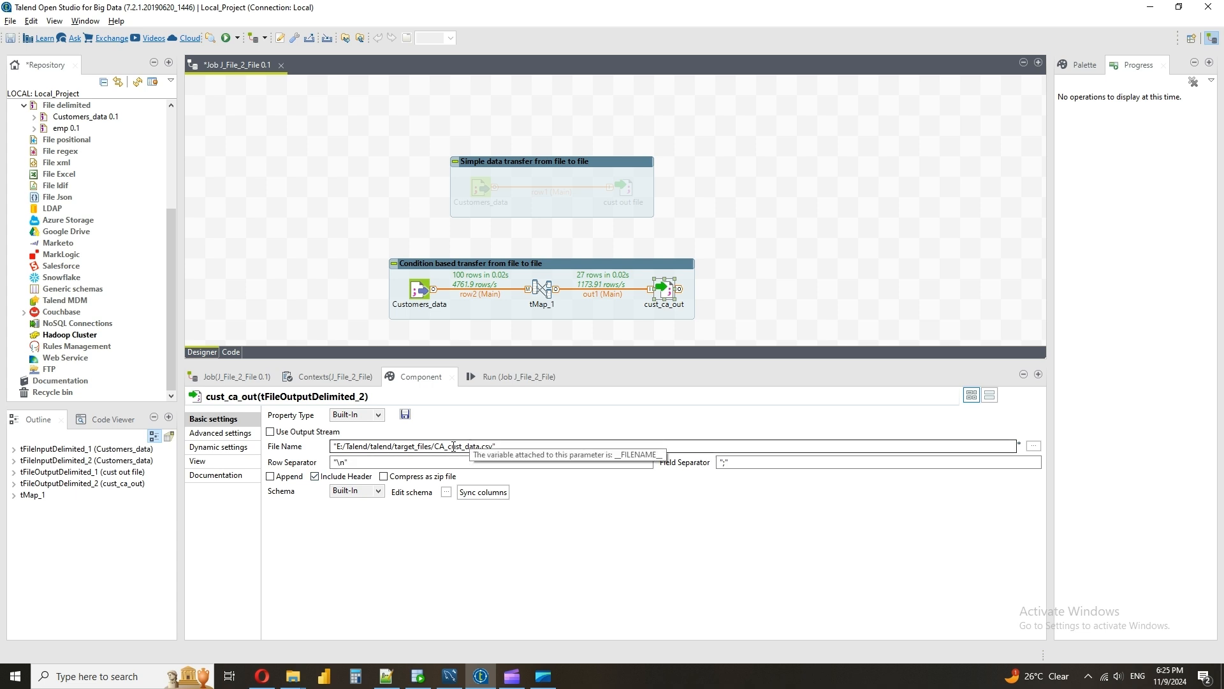
click(434, 446)
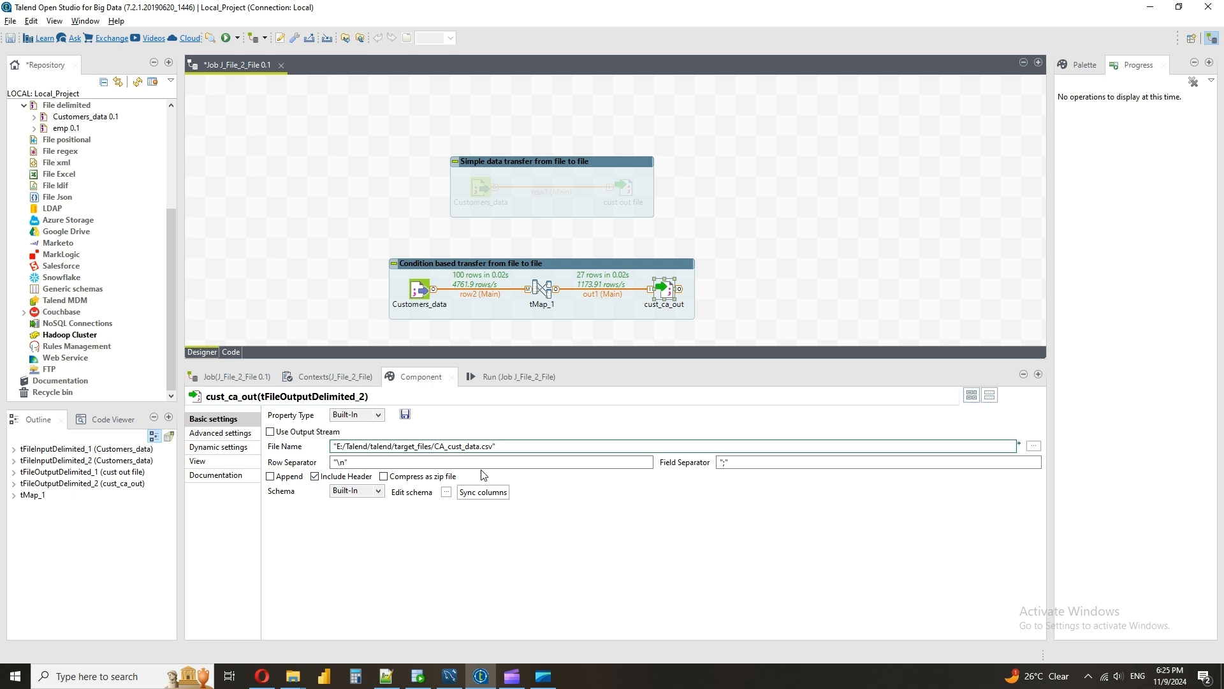
text(Not_)
Run the J_File_2_File job with the non-CA filter and the new output file
click(522, 378)
click(279, 436)
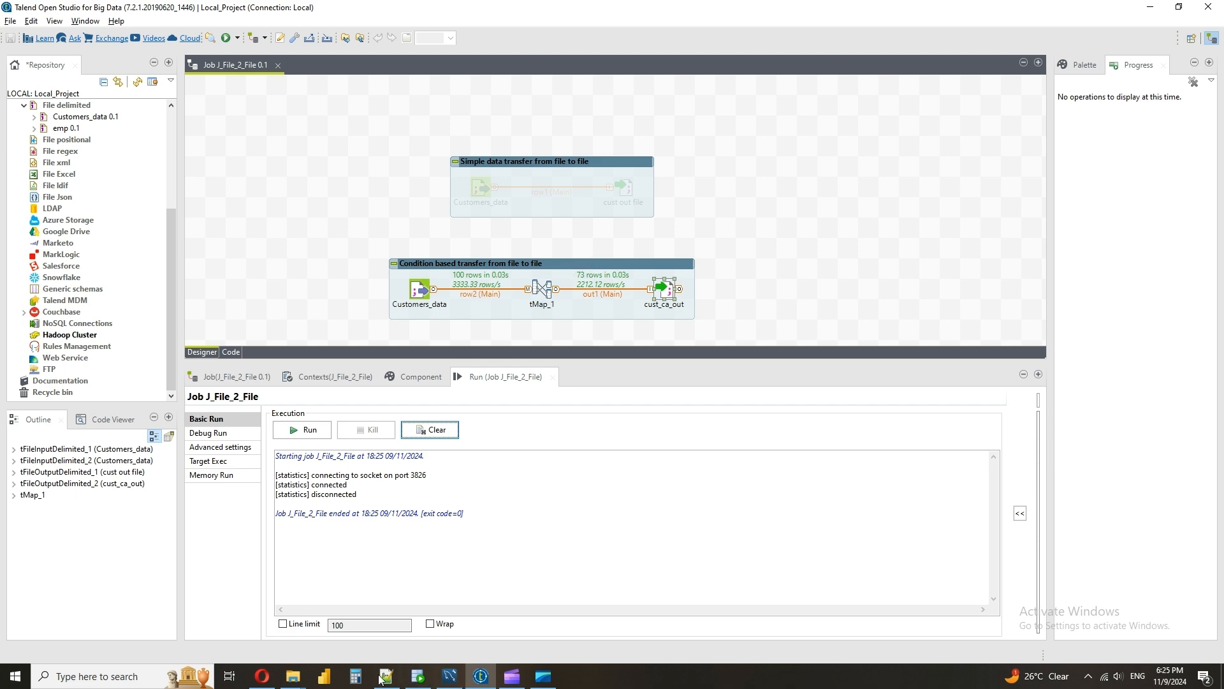
Open Not_CA_cust_data.csv from the target_files folder in Notepad++ and move it to the other view beside Customers.txt
mouse_move(293, 676)
click(229, 622)
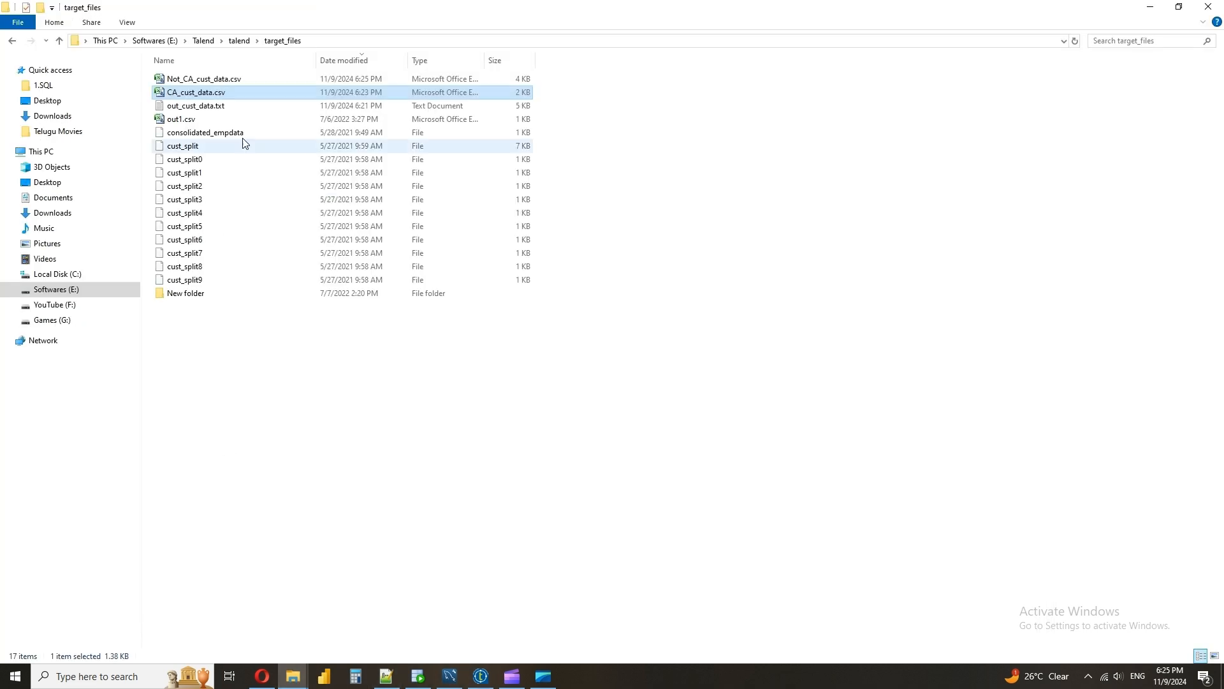
click(211, 79)
right_click(209, 78)
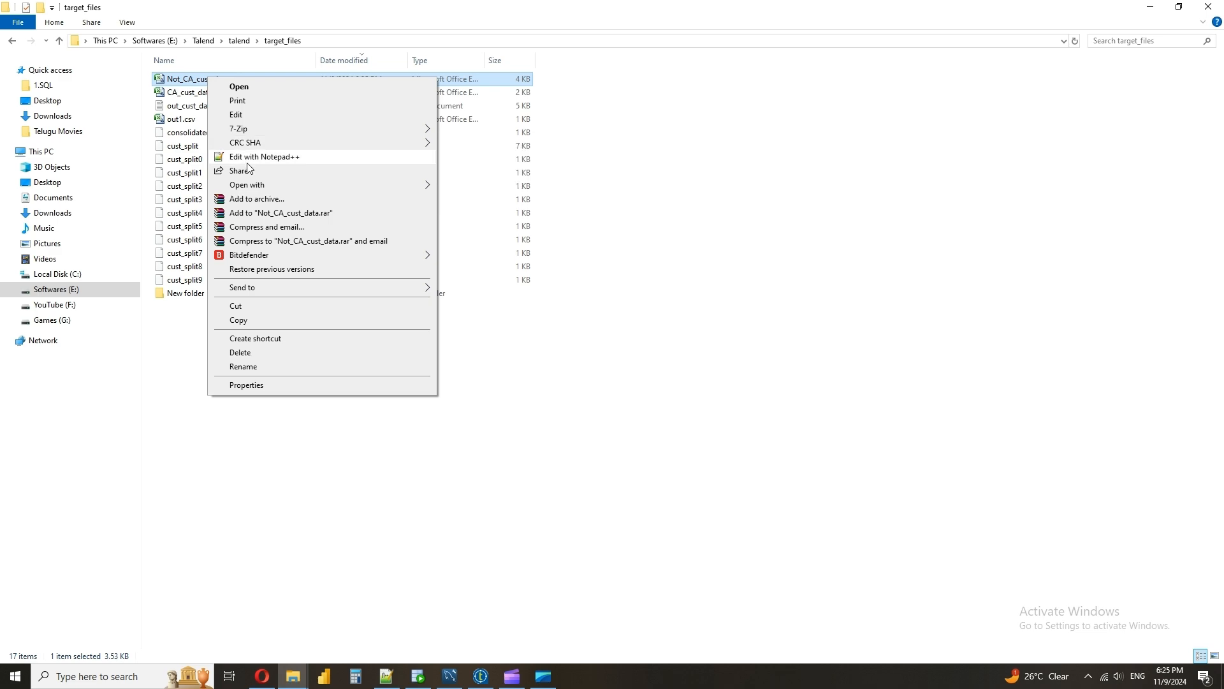
click(250, 157)
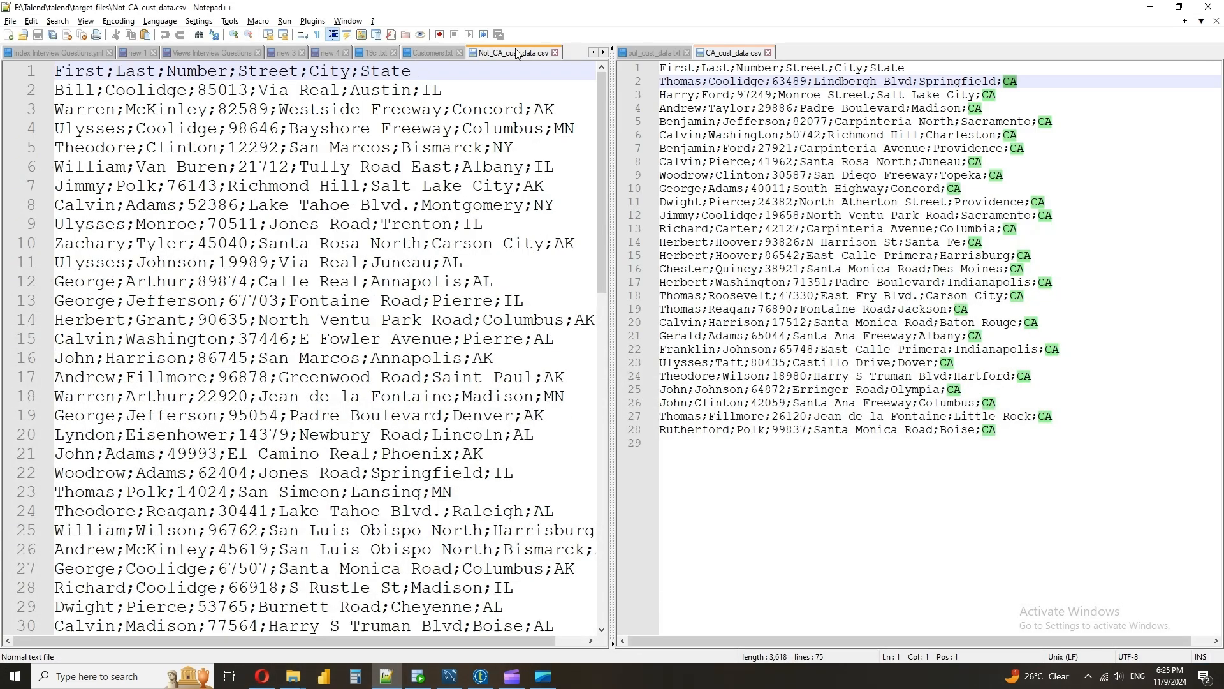
mouse_move(550, 55)
mouse_down()
mouse_move(584, 113)
mouse_move(433, 120)
mouse_up()
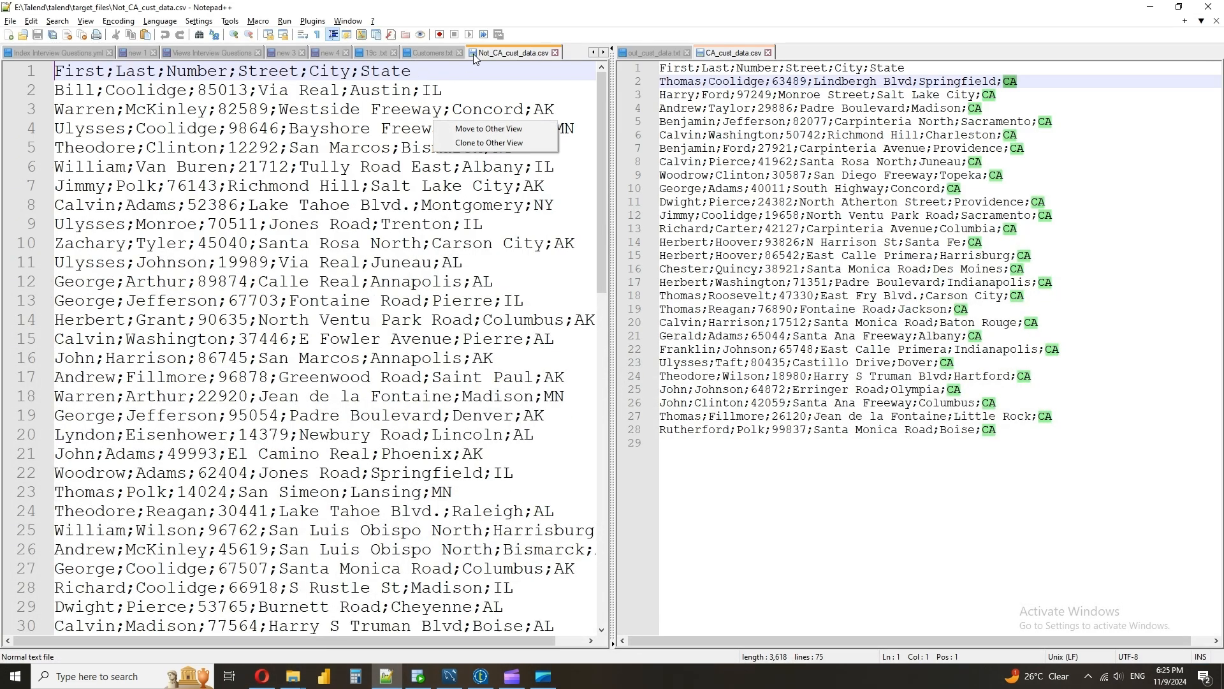
click(491, 128)
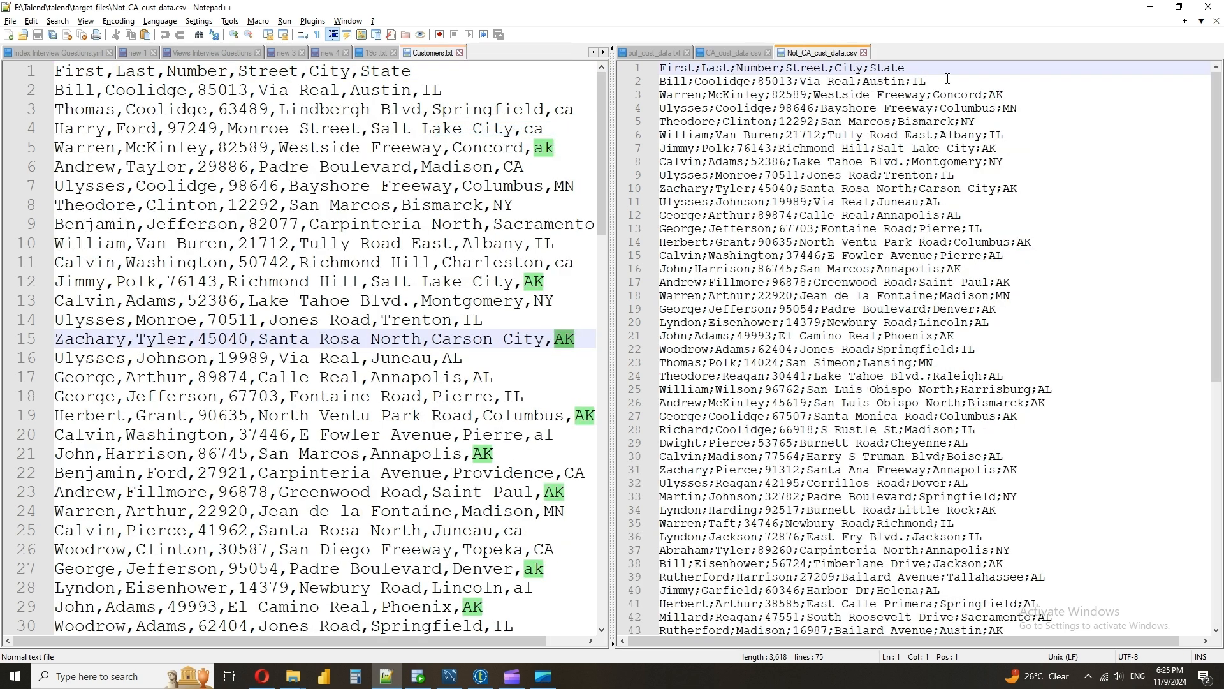
Compare records in Customers.txt with Not_CA_cust_data.csv, highlighting the "AL" State values in both files
click(513, 132)
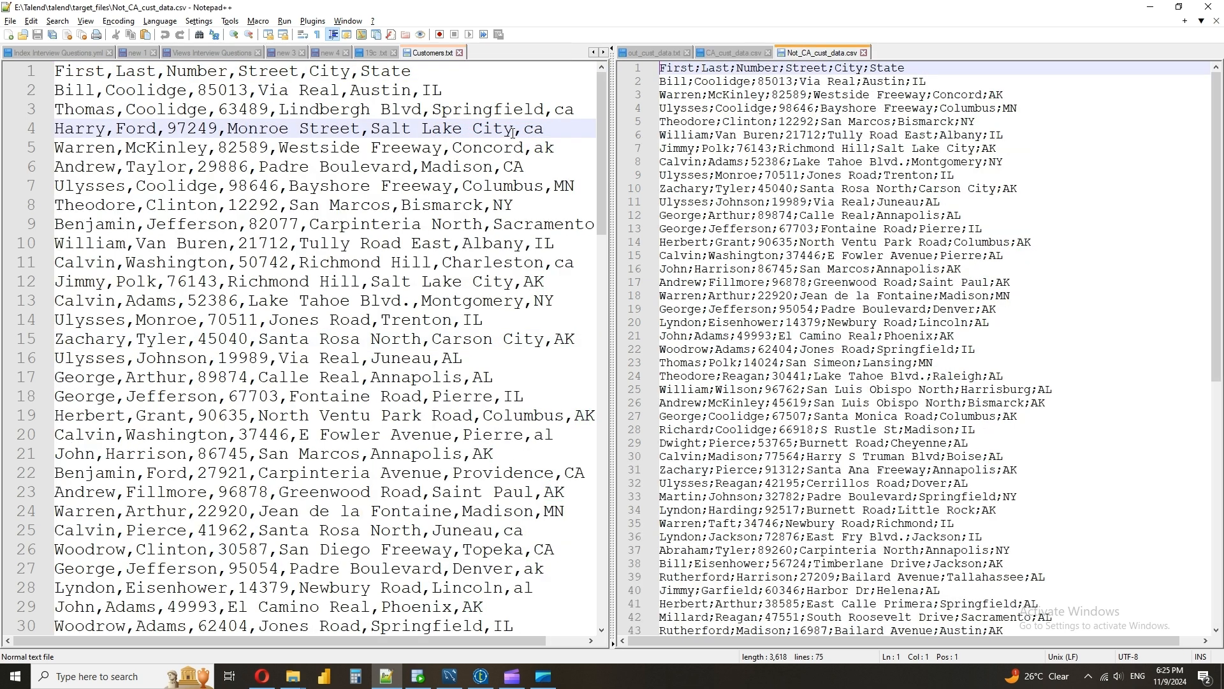
double_click(86, 93)
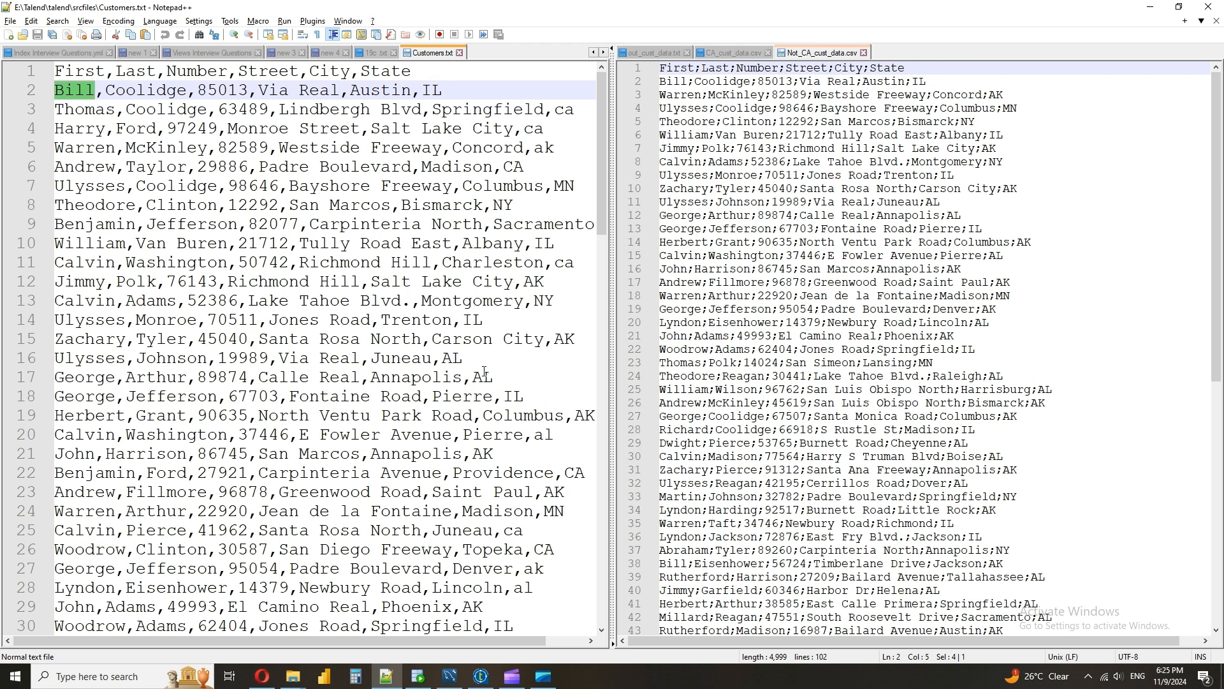
scroll(484, 371, down, 7)
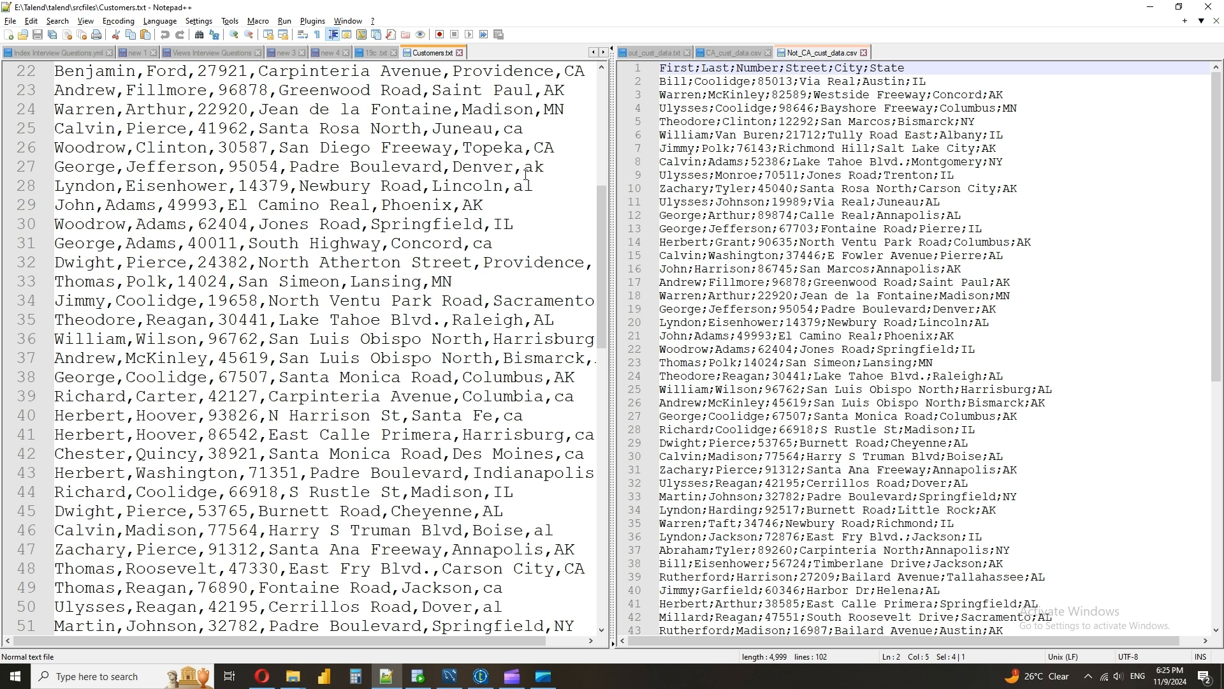
double_click(523, 185)
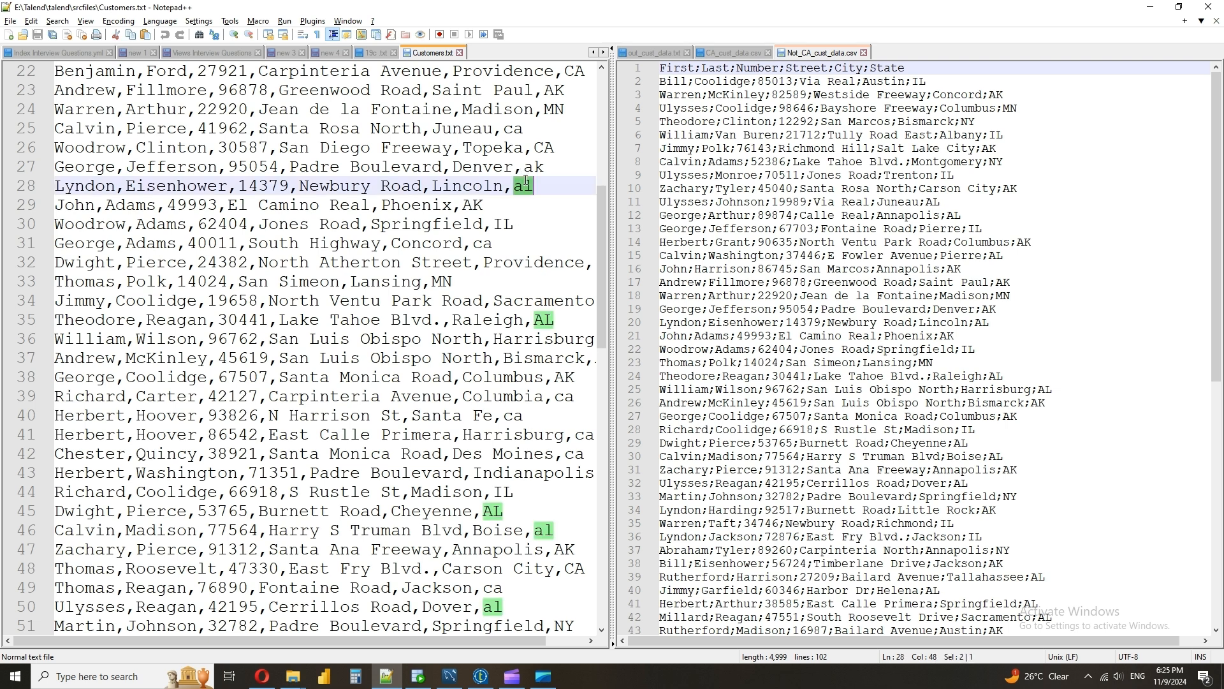
double_click(680, 322)
double_click(981, 323)
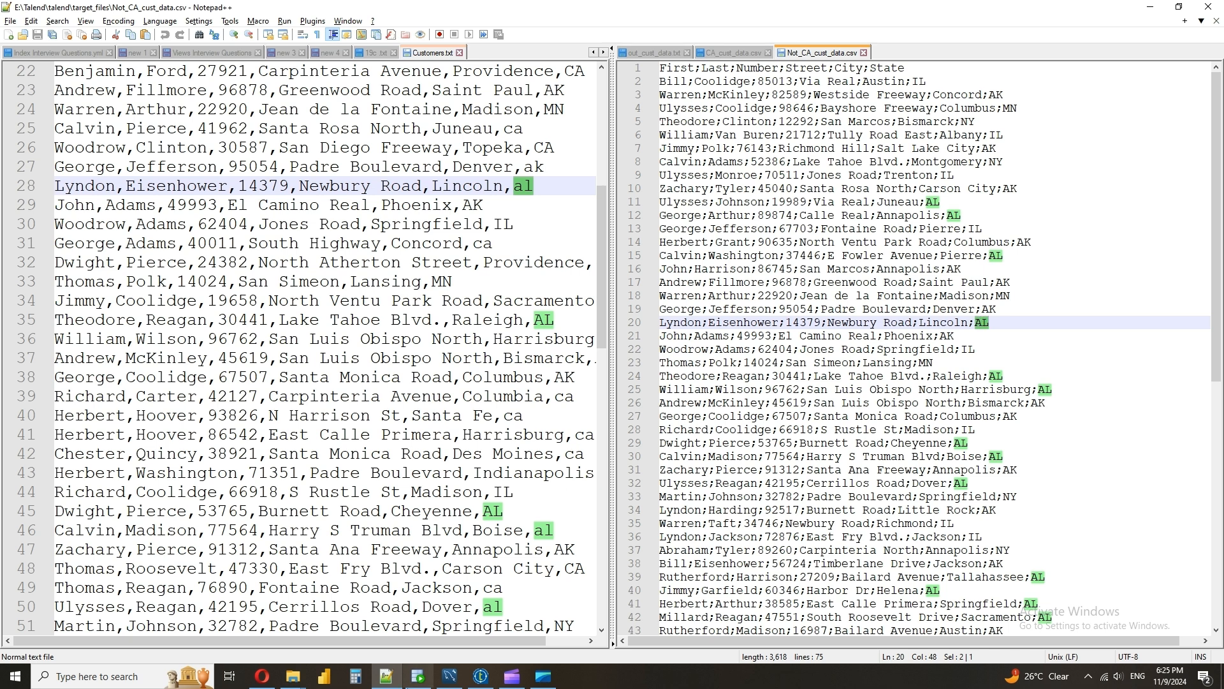
Switch back to Talend and clear the J_File_2_File run output and row statistics
click(470, 682)
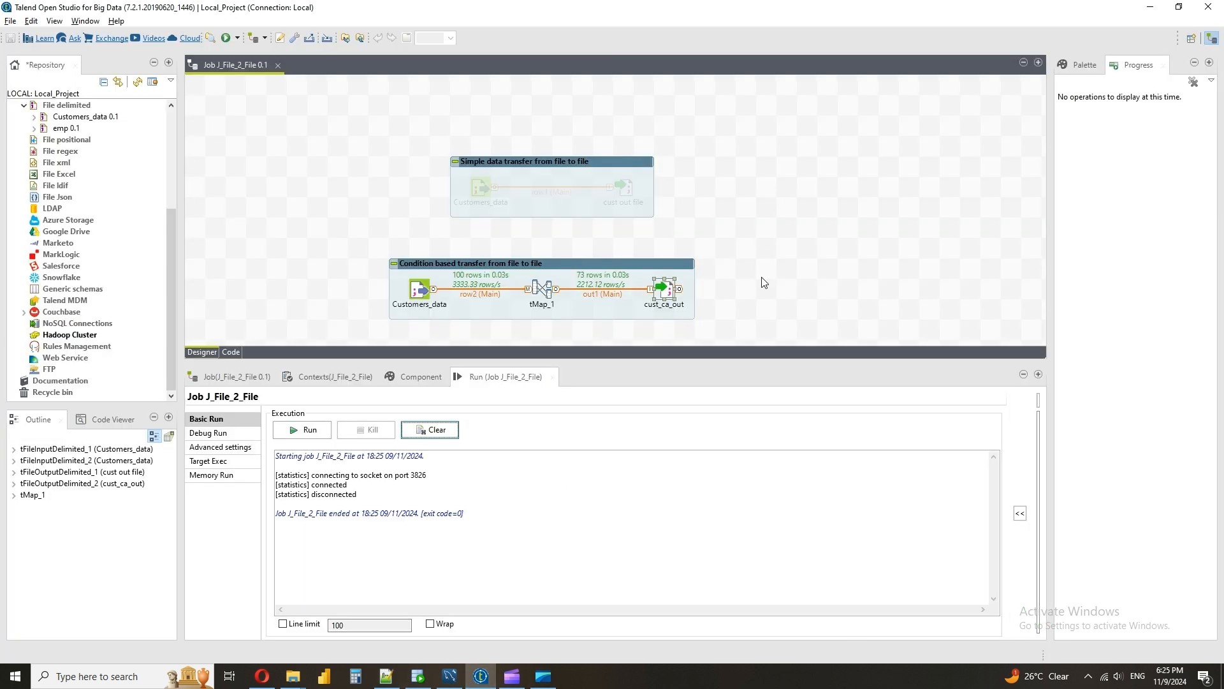
click(431, 431)
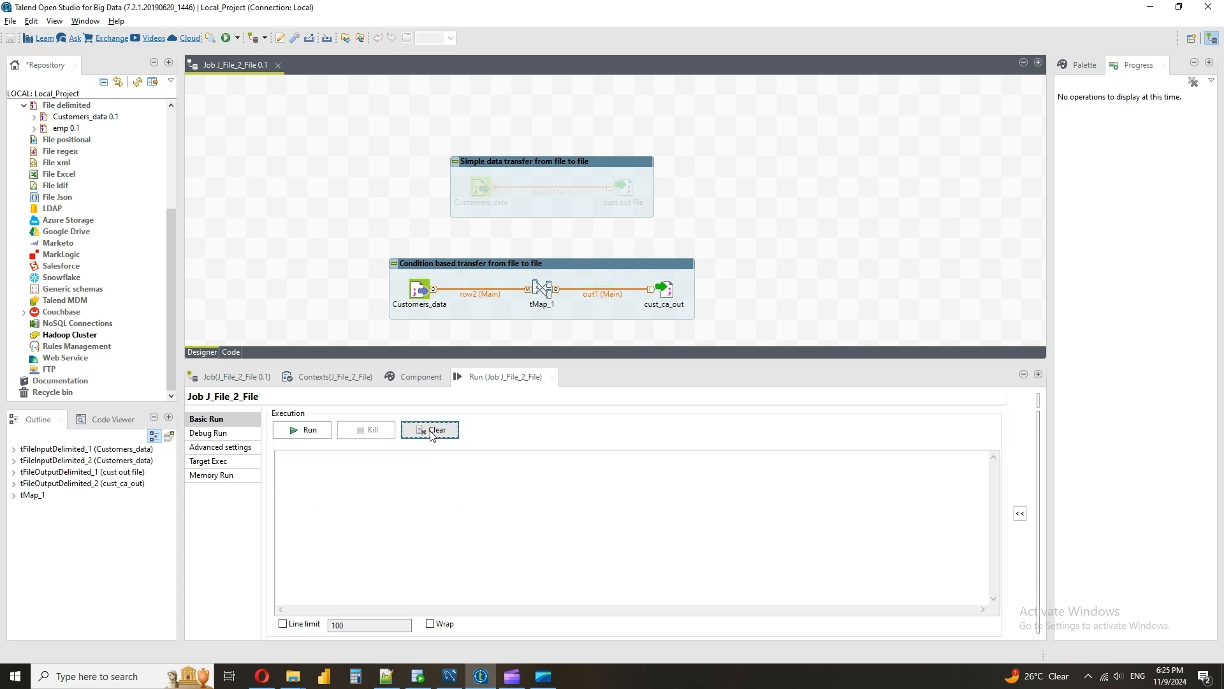